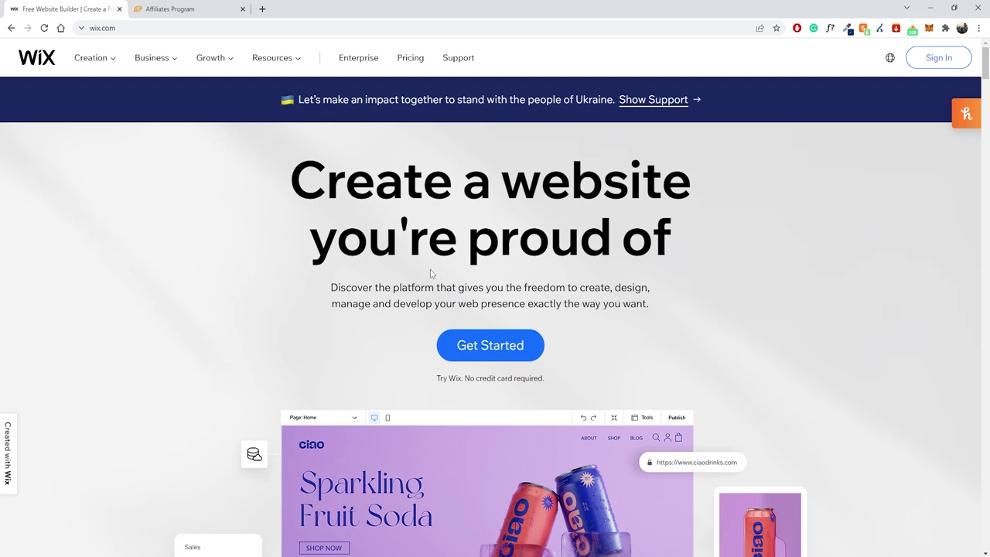
# Begin a new site with Get Started, reaching the Wix vs Editor X platform choice.
pyautogui.scroll(-3, 391, 266)
pyautogui.scroll(3, 396, 271)
pyautogui.click(477, 347)
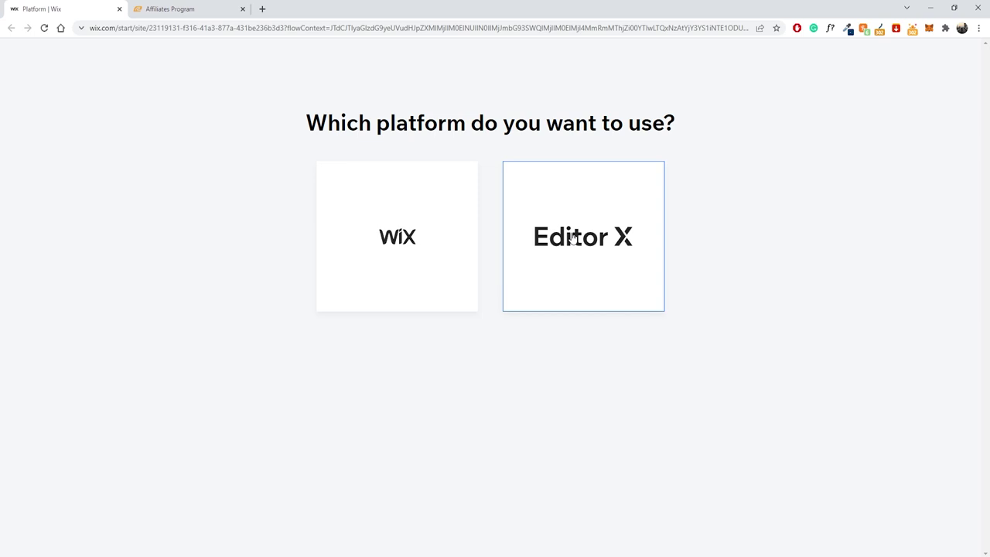
# Pick the classic Wix platform, skip the site-type question, and swap the Chat feature for Blog.
pyautogui.click(368, 208)
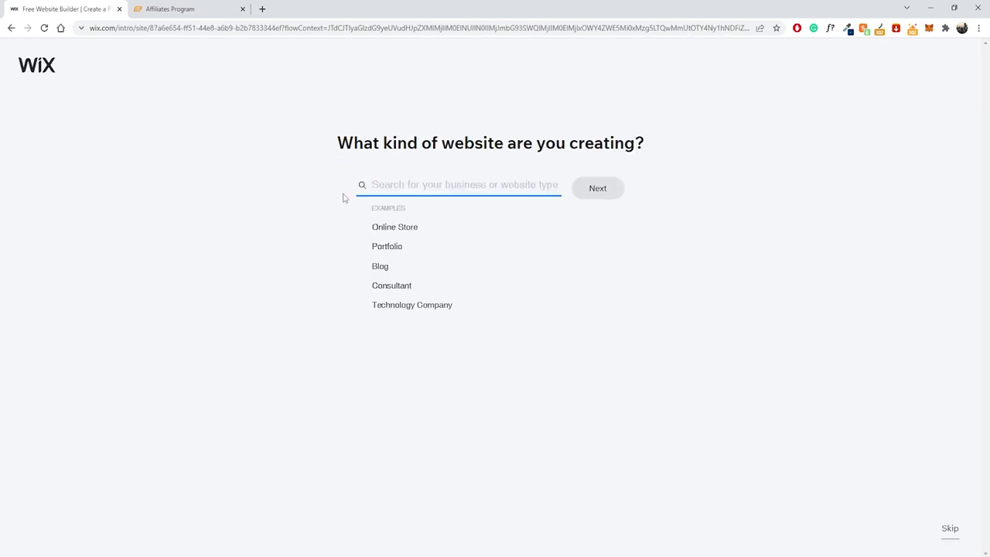
pyautogui.click(951, 530)
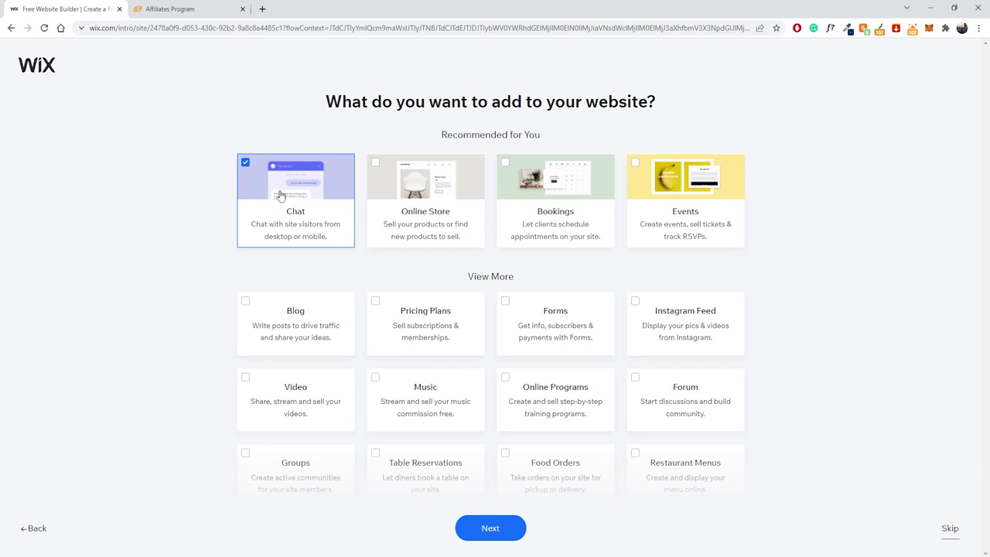
pyautogui.click(281, 194)
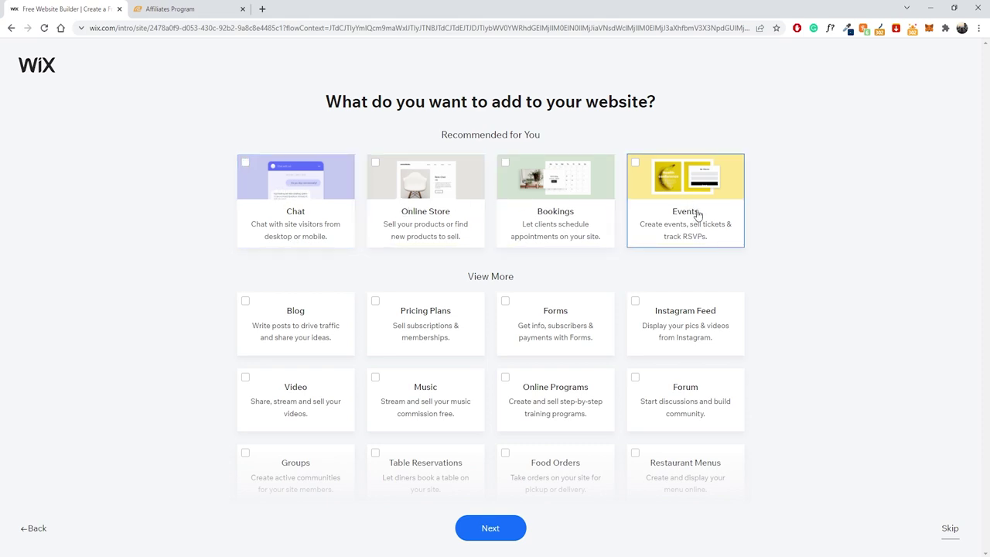
pyautogui.scroll(-1, 696, 216)
pyautogui.scroll(1, 545, 182)
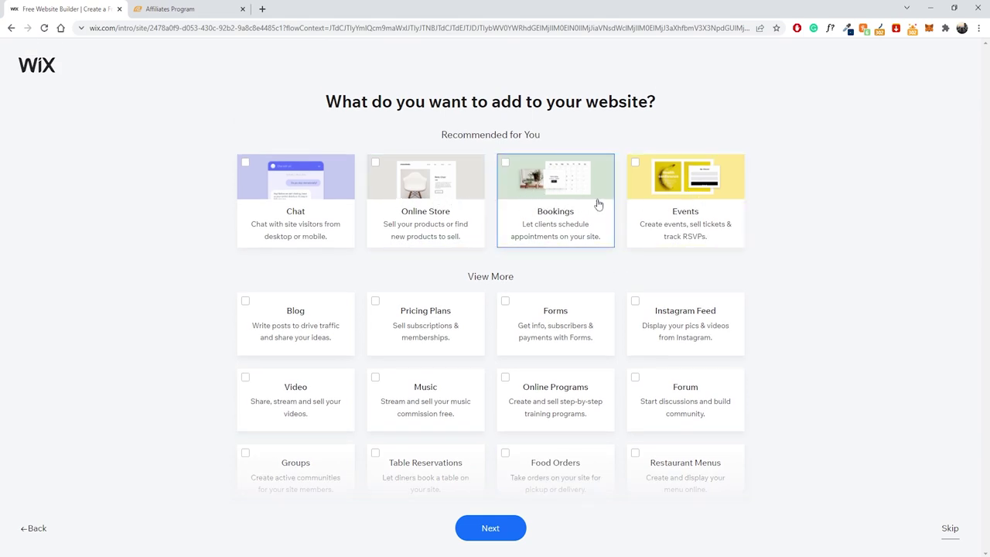
pyautogui.scroll(-1, 394, 267)
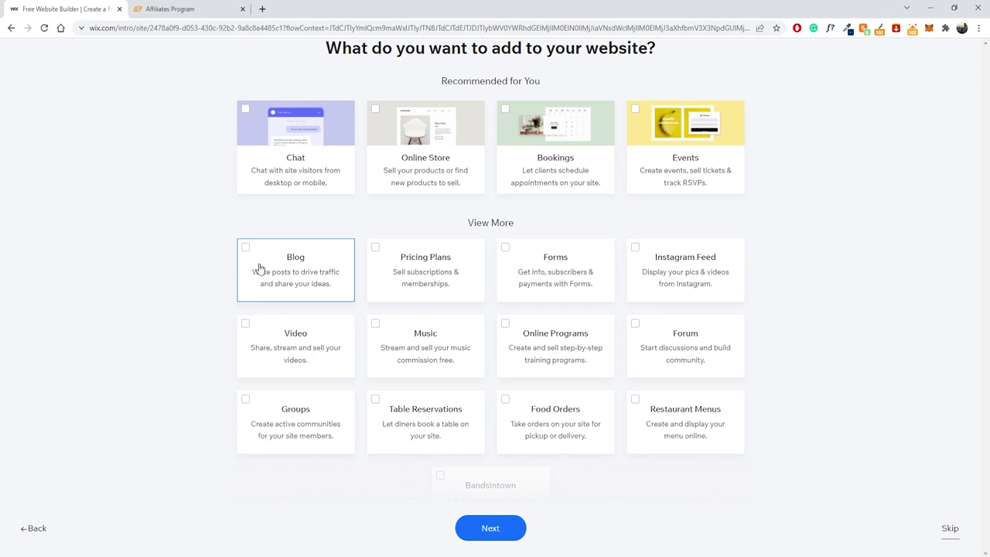
pyautogui.click(274, 269)
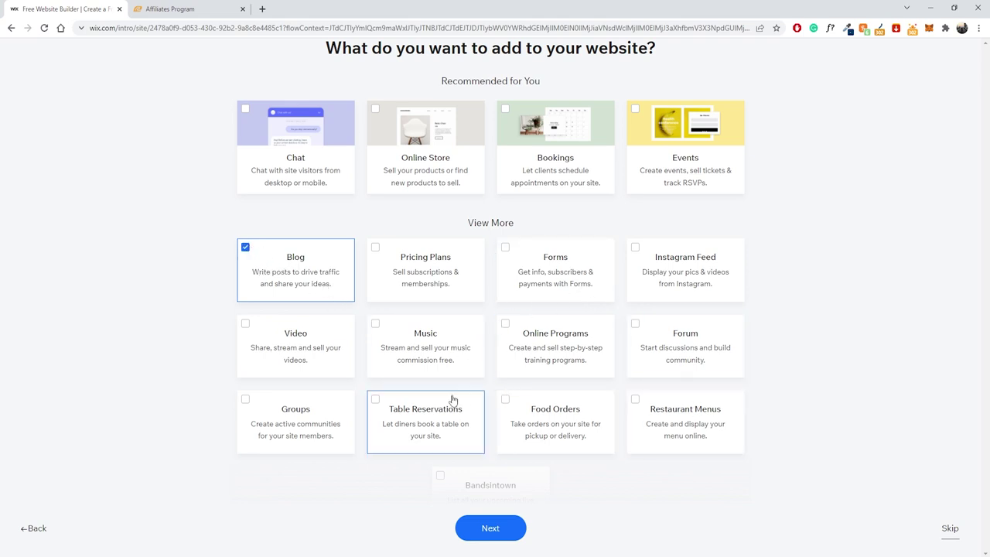
pyautogui.scroll(-1, 331, 418)
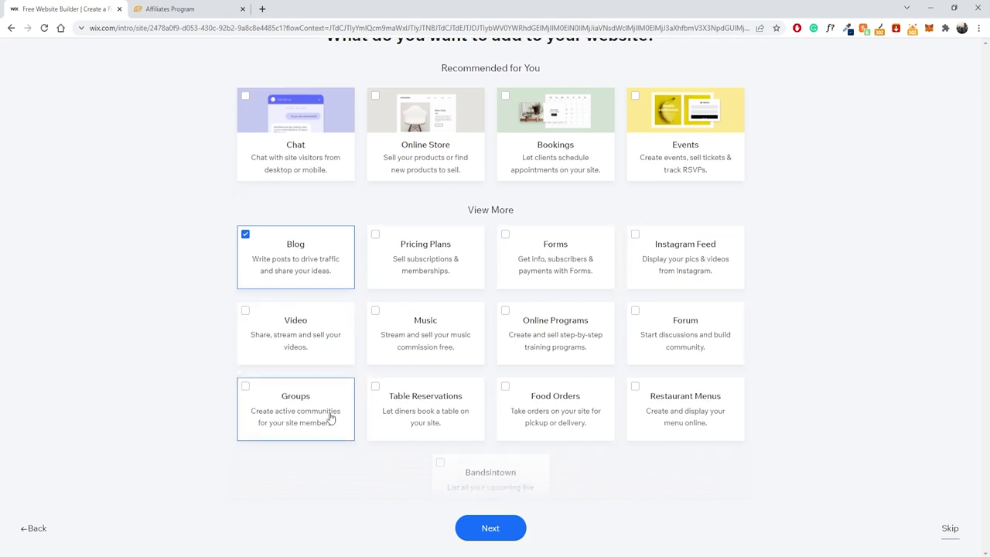
pyautogui.click(485, 531)
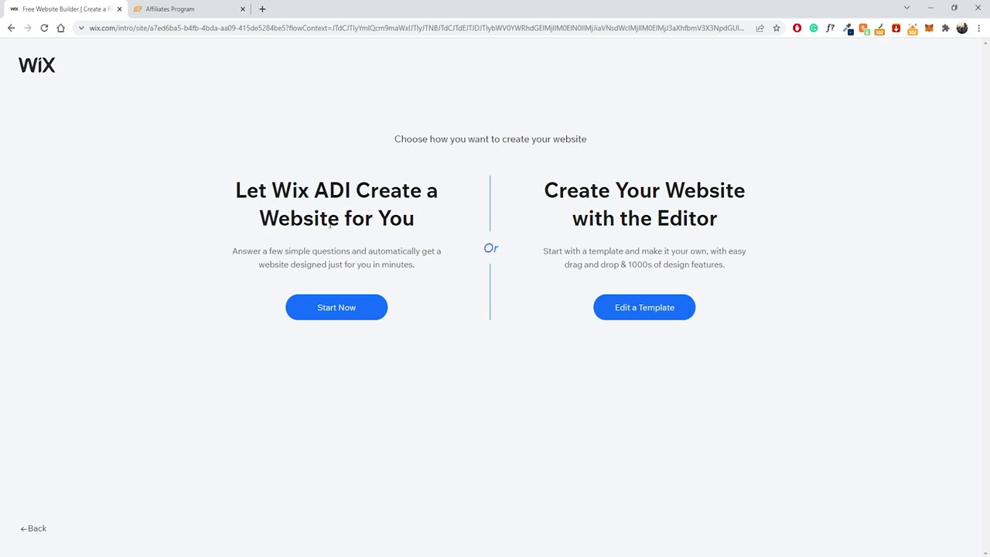
# Choose to start from a template and browse the Most Popular Website Templates gallery.
pyautogui.click(627, 309)
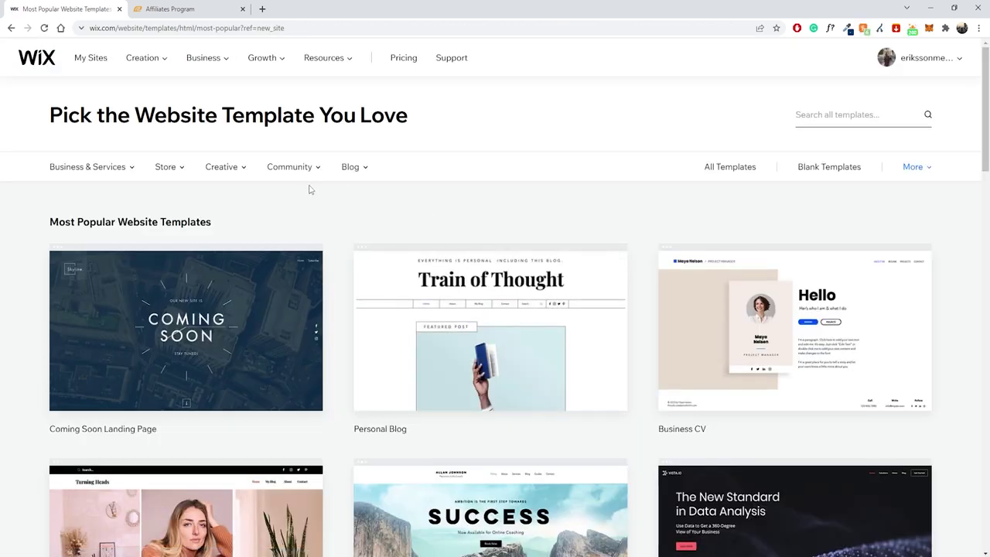
pyautogui.scroll(-3, 395, 220)
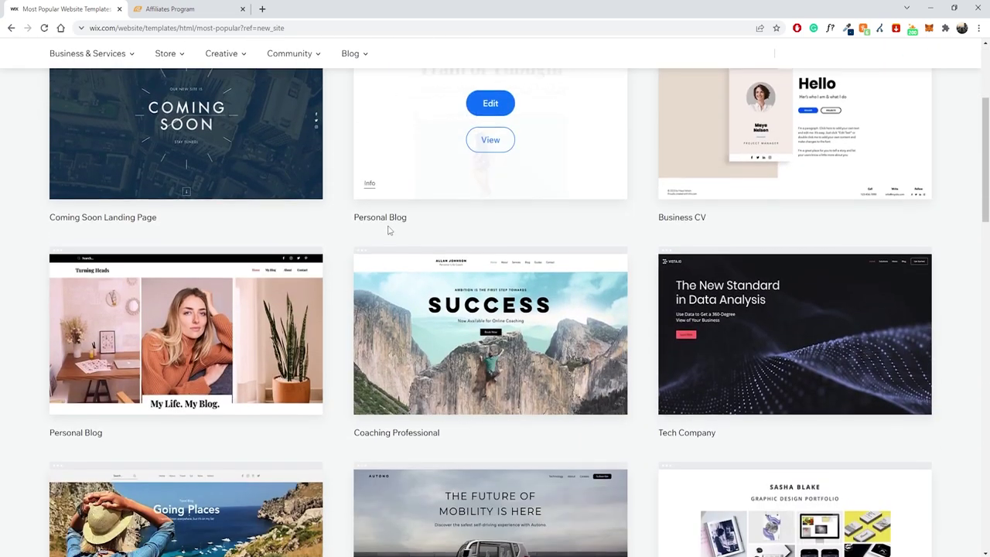
pyautogui.scroll(1, 376, 227)
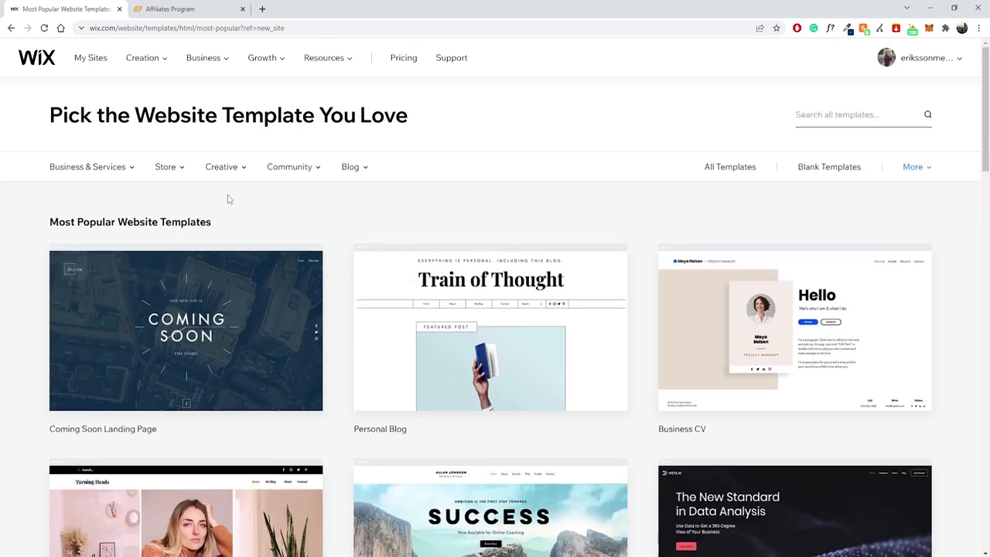
pyautogui.scroll(-6, 225, 186)
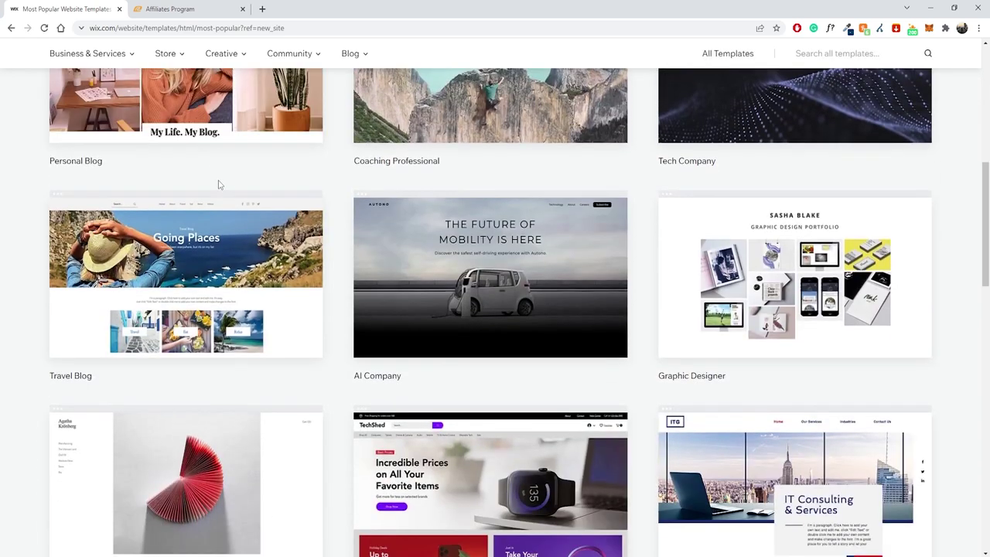
pyautogui.scroll(-1, 430, 213)
pyautogui.scroll(1, 431, 222)
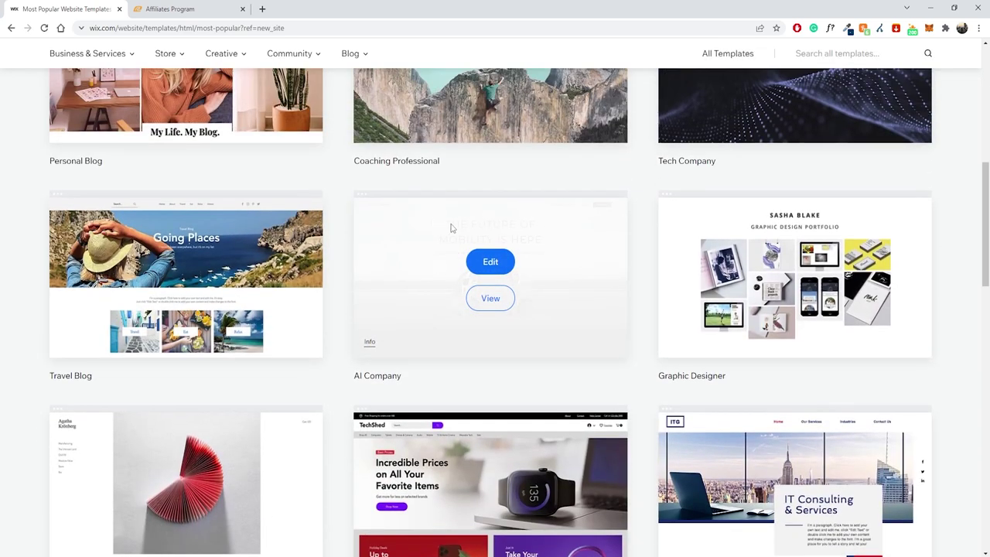
pyautogui.scroll(2, 520, 164)
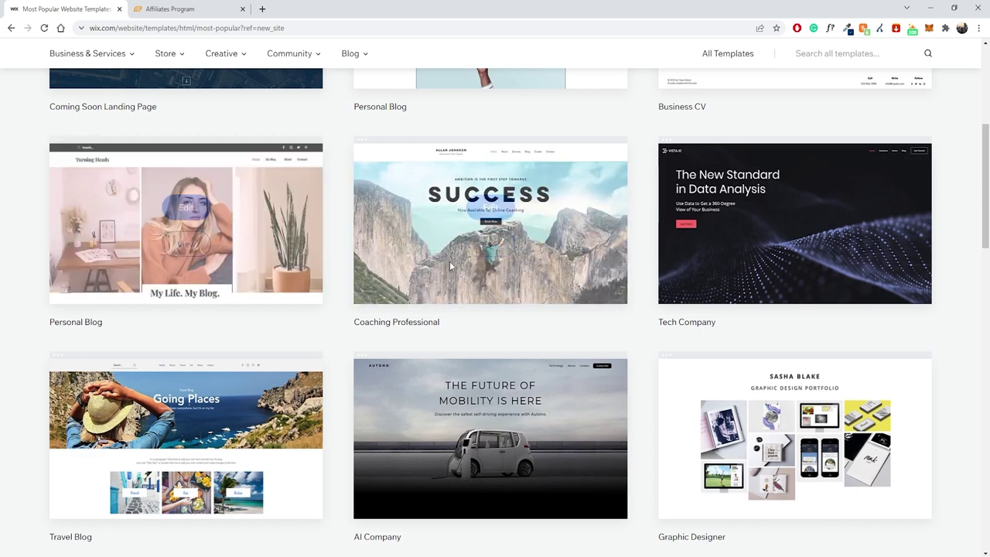
pyautogui.scroll(2, 424, 209)
pyautogui.scroll(1, 423, 209)
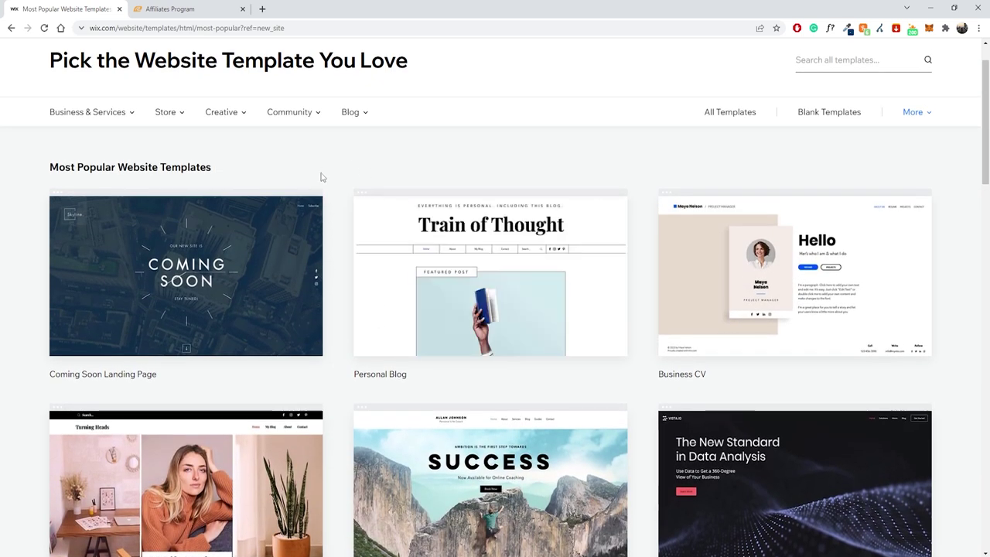
pyautogui.scroll(-3, 399, 188)
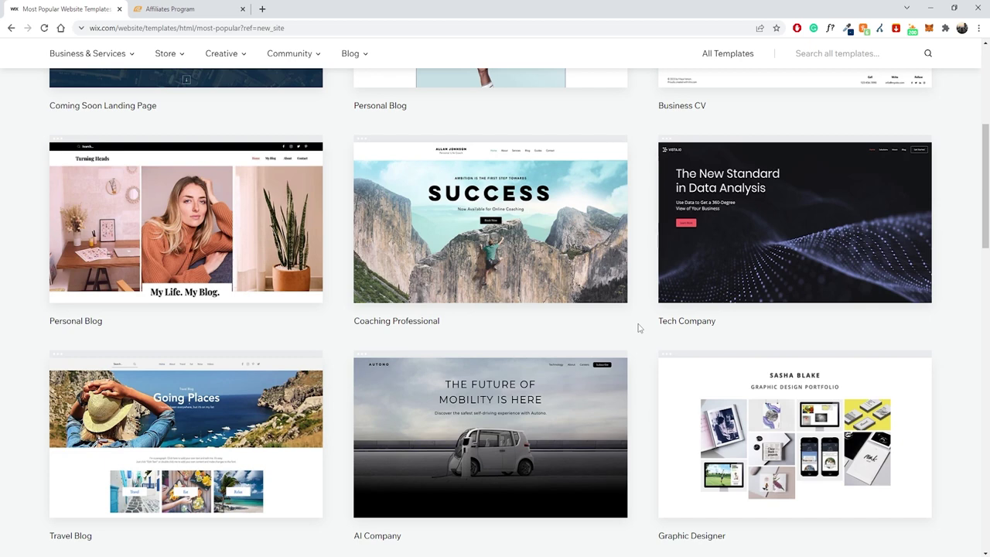
pyautogui.scroll(5, 550, 334)
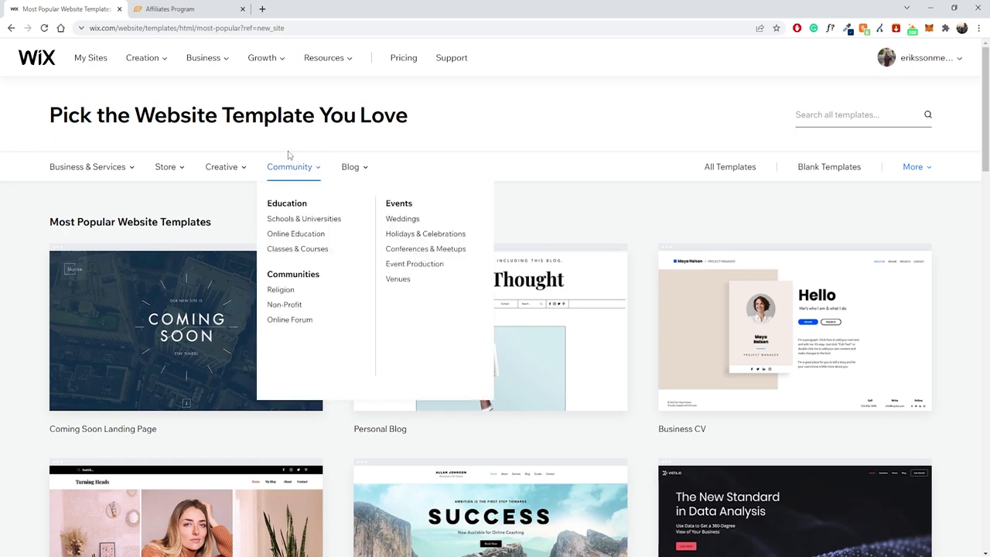
# Search all templates for 'sports' and open the Sports Psychologist template preview.
pyautogui.click(822, 120)
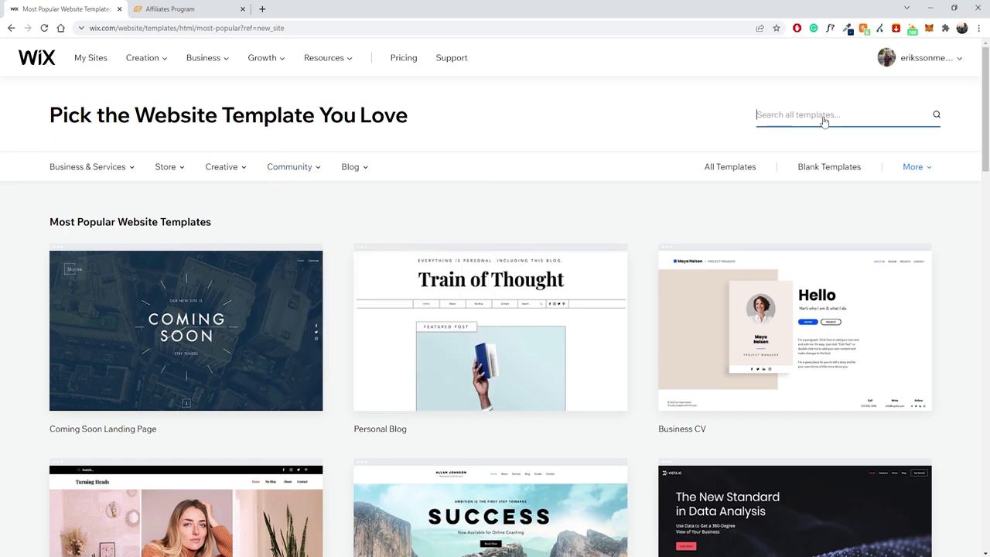
pyautogui.write('sports')
pyautogui.scroll(-1, 824, 122)
pyautogui.press('Return')
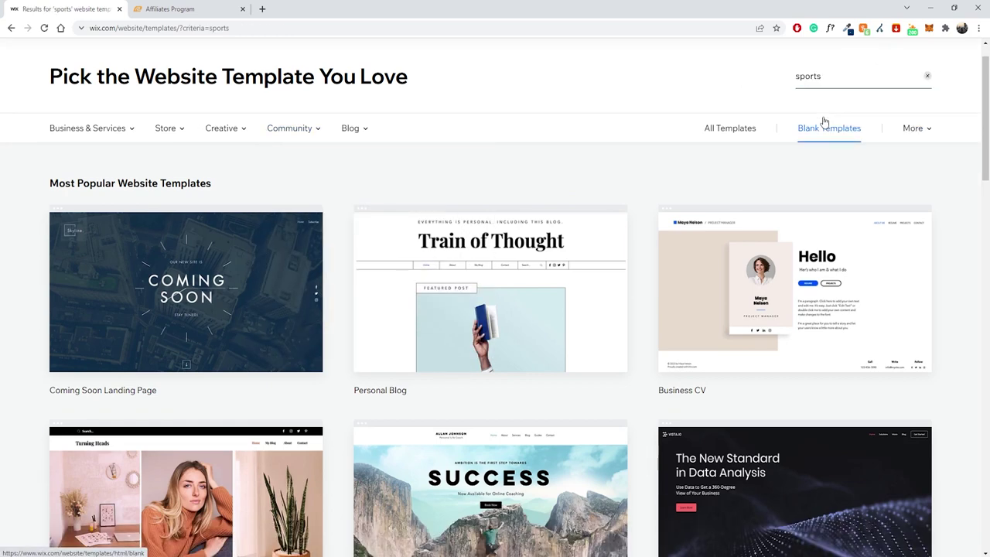
pyautogui.scroll(-2, 502, 162)
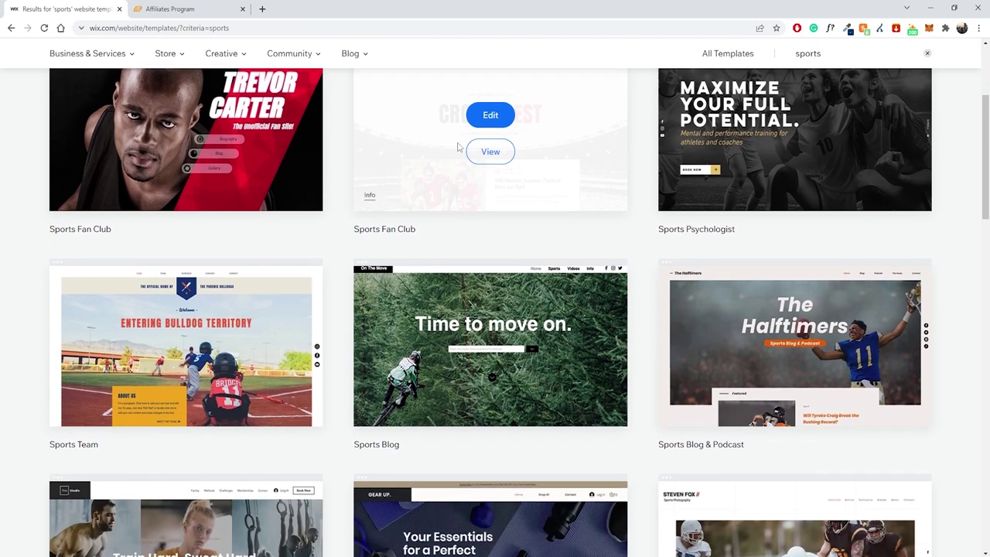
pyautogui.scroll(1, 457, 146)
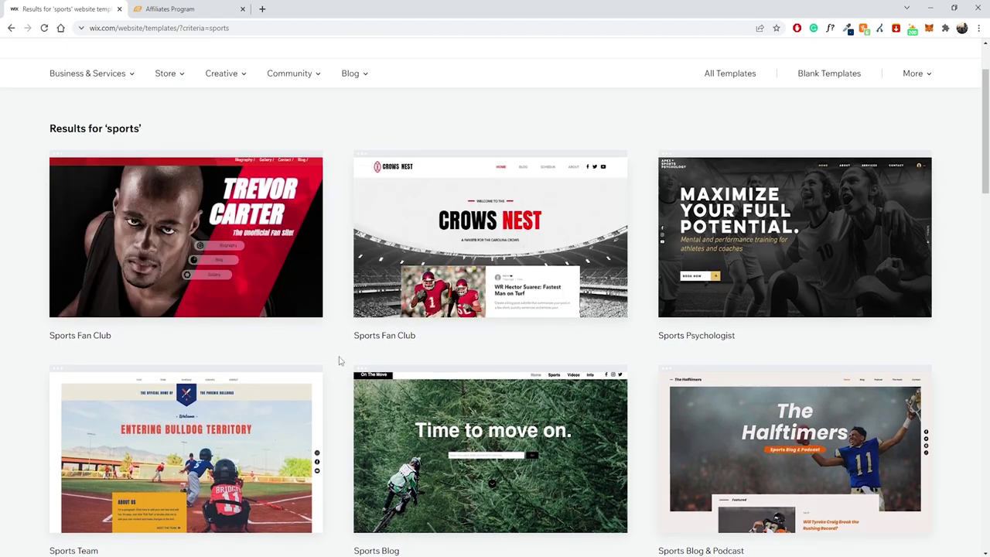
pyautogui.moveTo(263, 261)
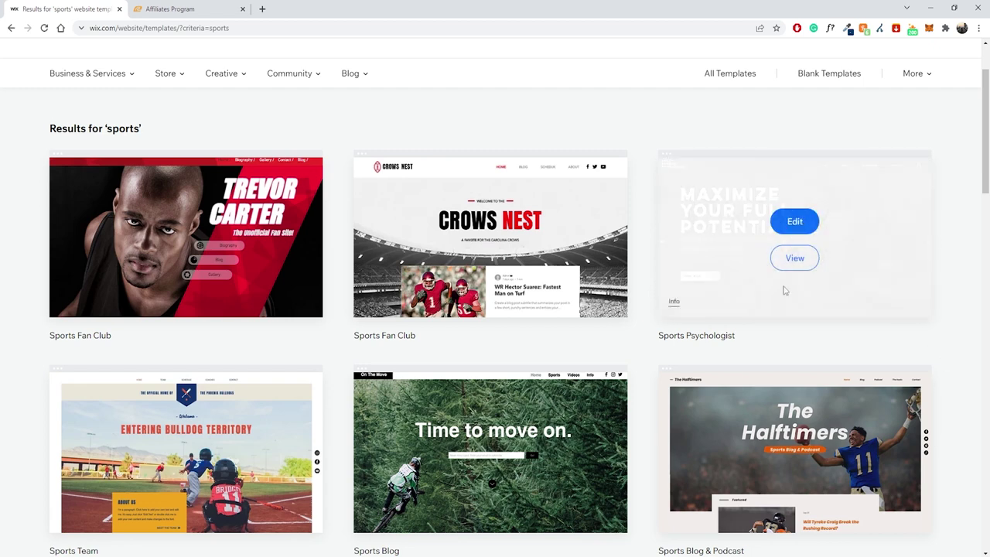
pyautogui.moveTo(851, 282)
pyautogui.click(804, 258)
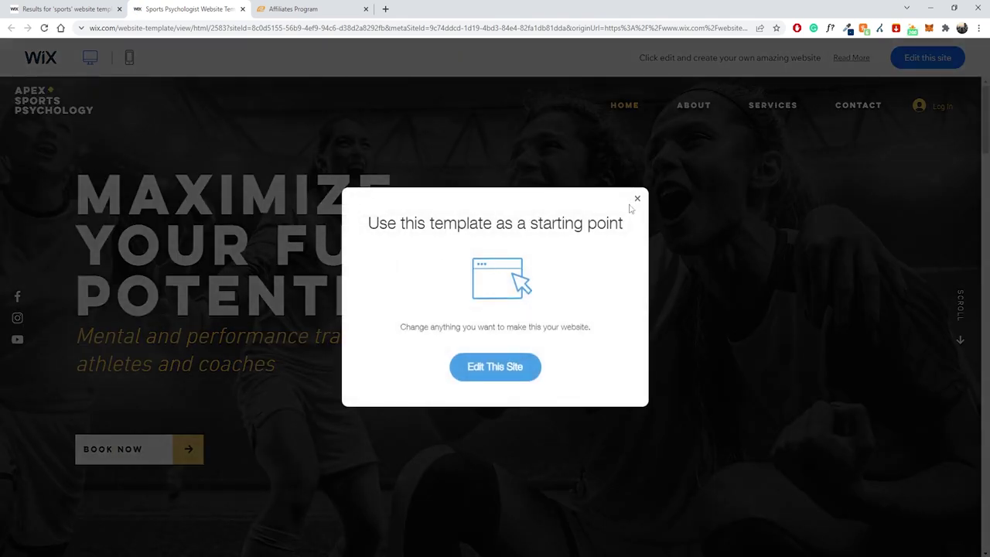
pyautogui.click(637, 199)
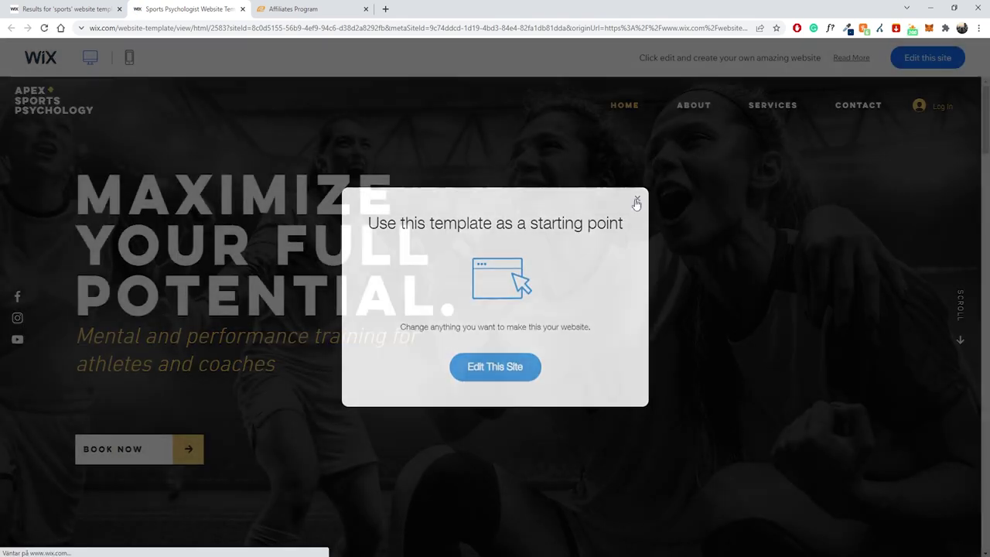
pyautogui.scroll(-10, 522, 261)
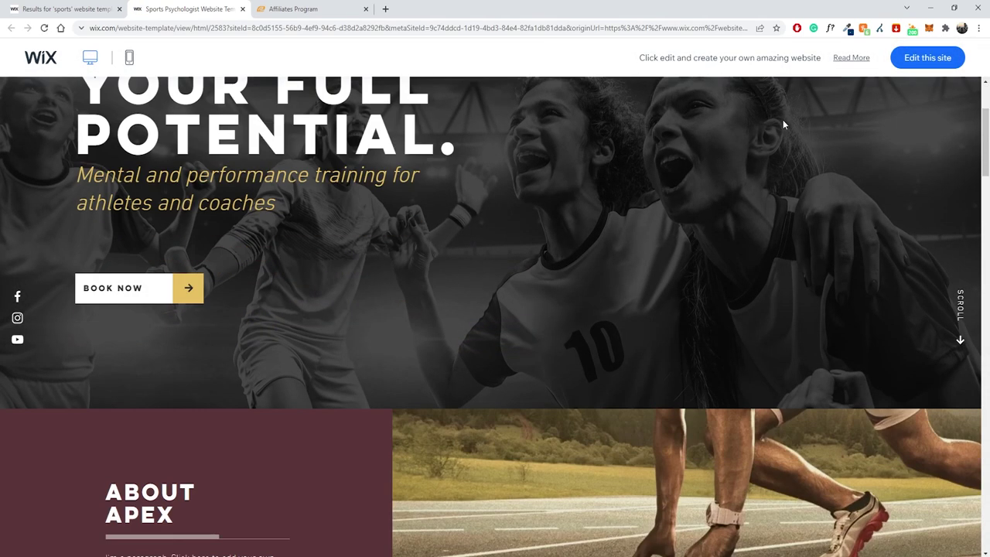
pyautogui.scroll(-15, 425, 272)
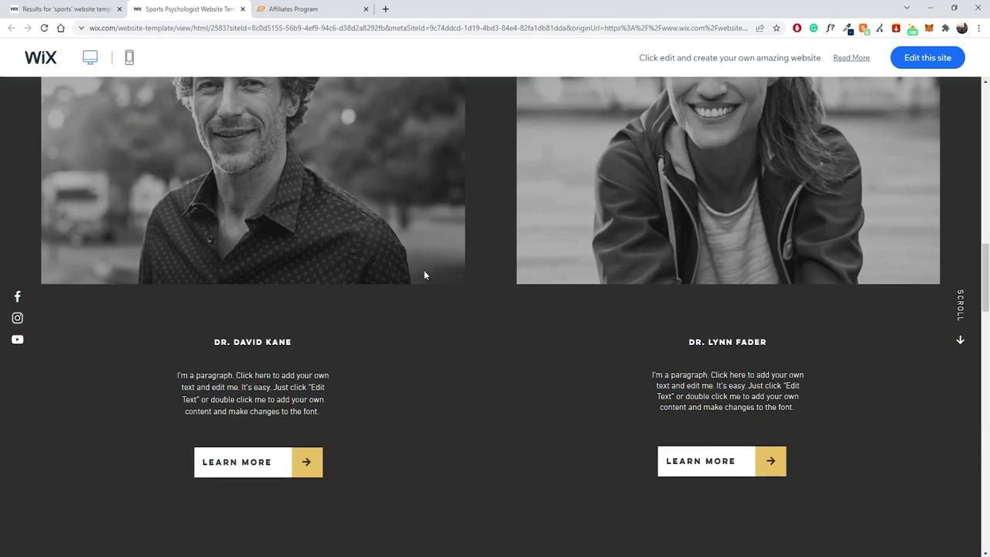
pyautogui.scroll(14, 447, 258)
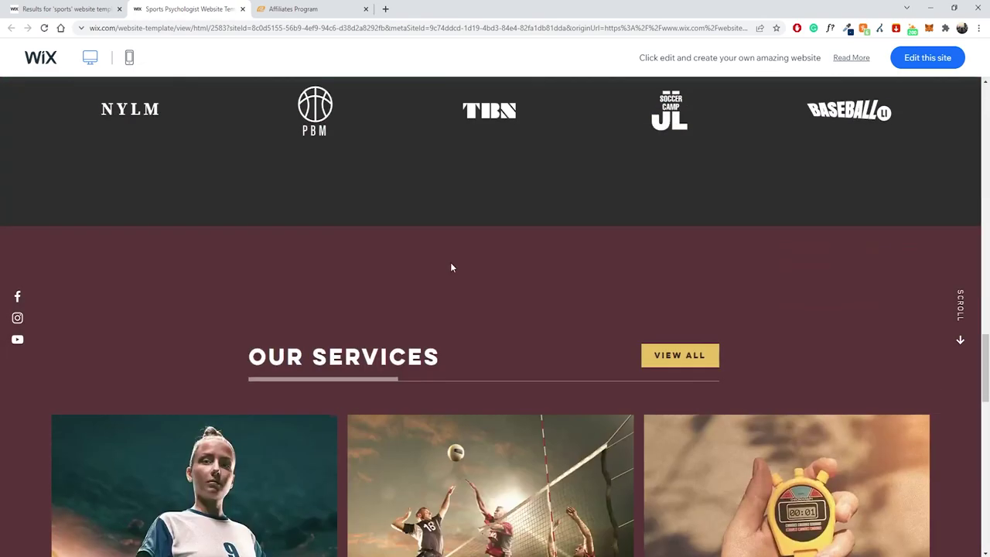
pyautogui.scroll(-1, 568, 283)
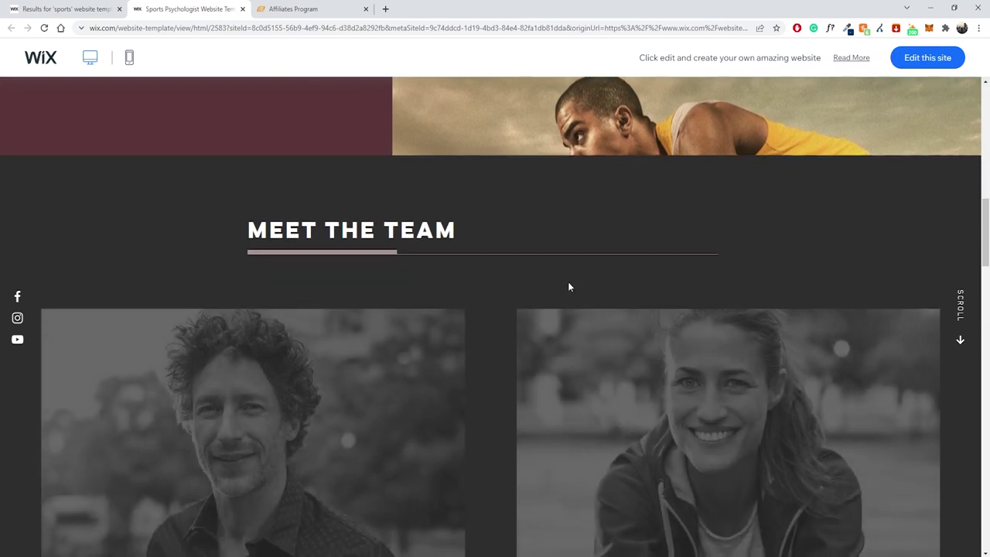
pyautogui.scroll(-2, 389, 306)
pyautogui.scroll(-4, 498, 227)
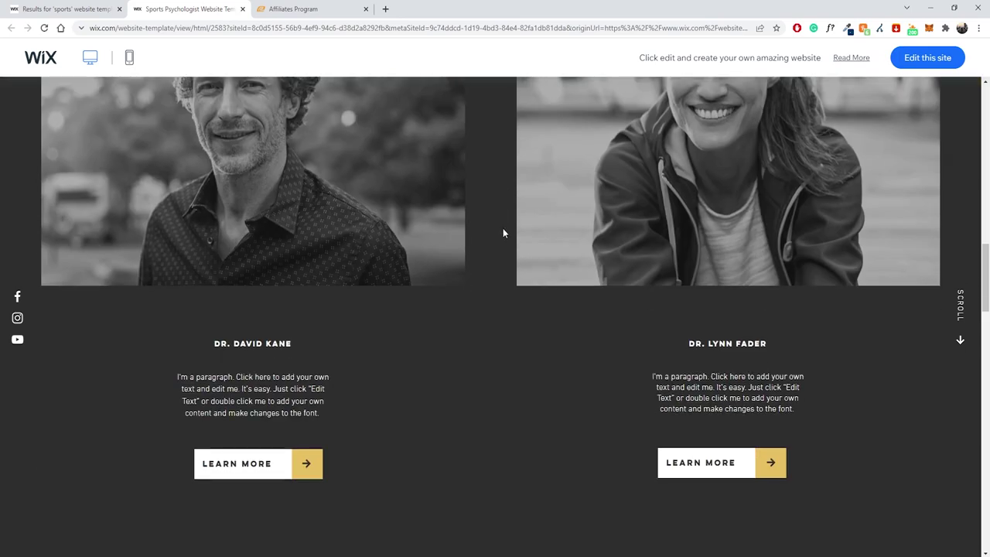
pyautogui.scroll(-11, 502, 230)
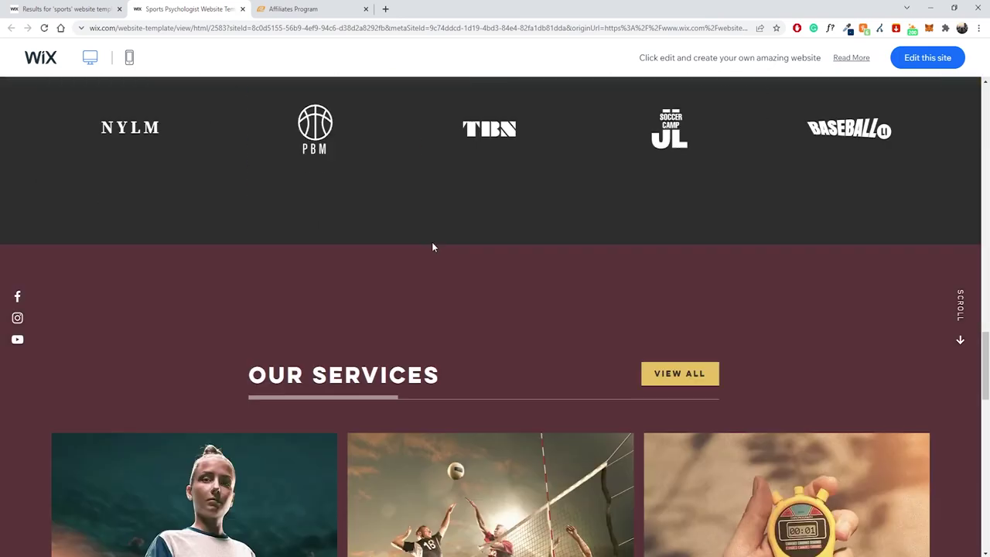
pyautogui.scroll(1, 410, 231)
pyautogui.scroll(3, 391, 231)
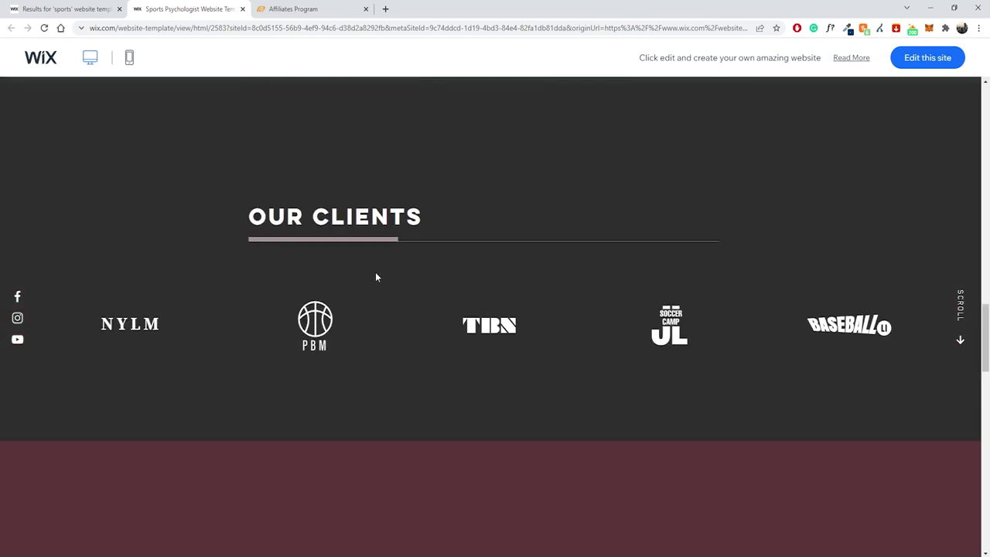
pyautogui.scroll(-10, 375, 277)
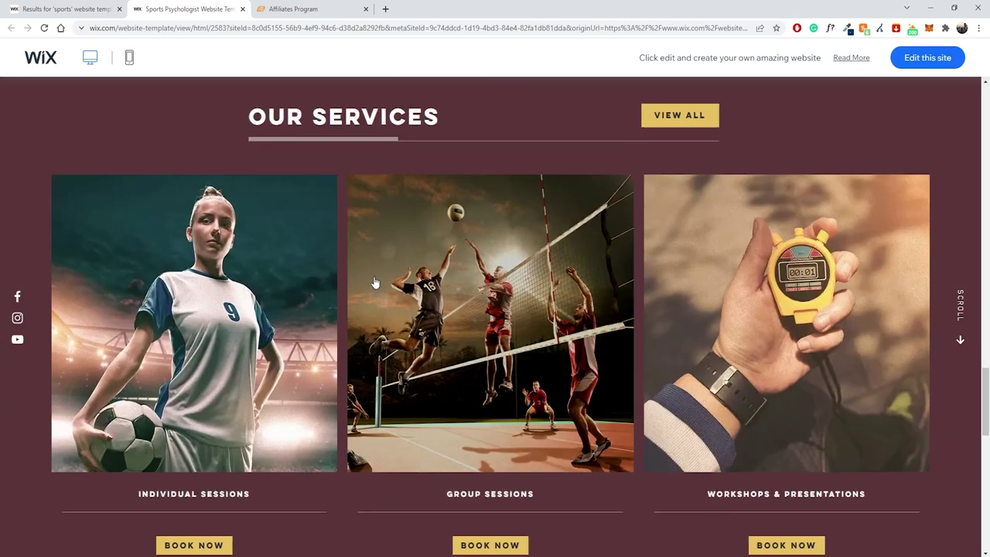
pyautogui.scroll(-2, 373, 274)
pyautogui.scroll(16, 438, 280)
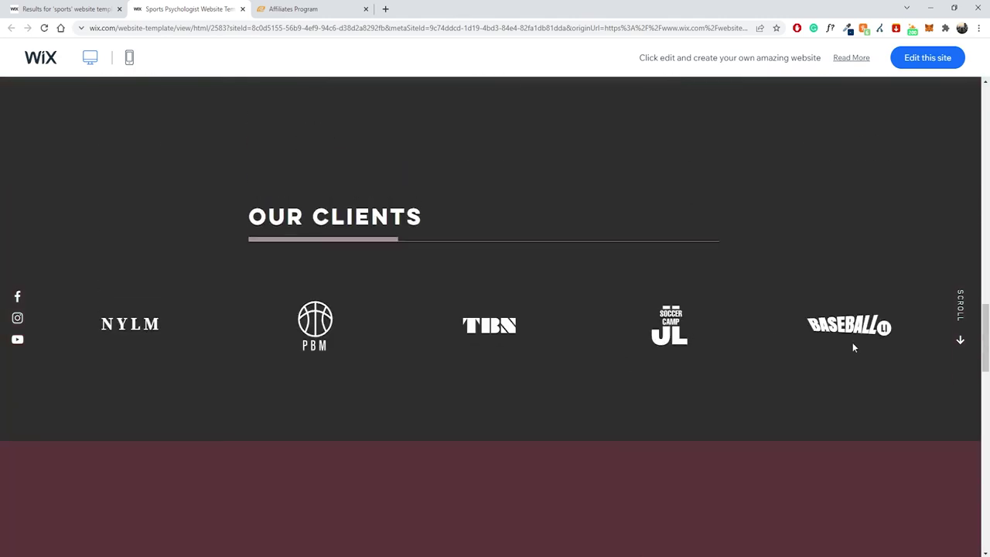
pyautogui.scroll(12, 750, 160)
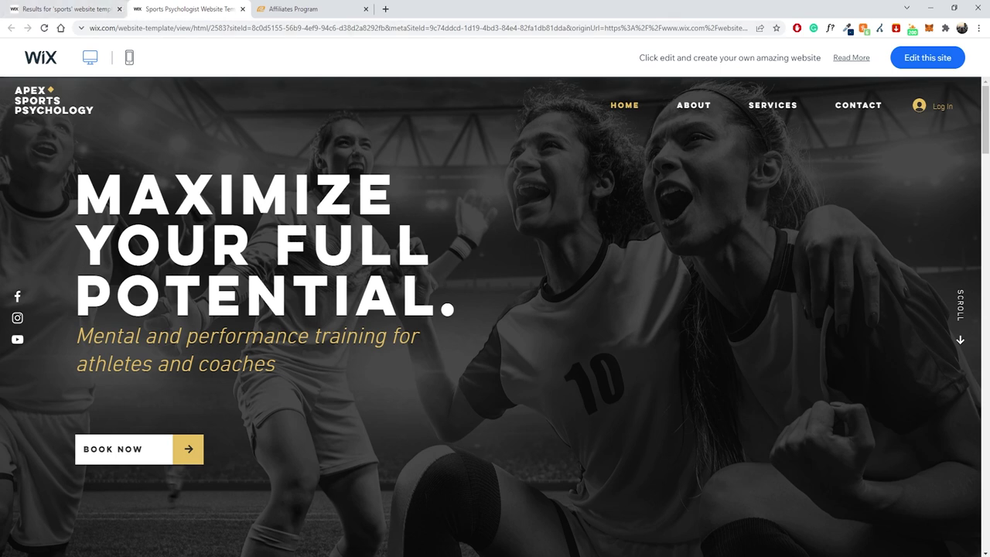
# Load the Sports Psychologist template in the editor and close the preview and search-results tabs.
pyautogui.click(926, 57)
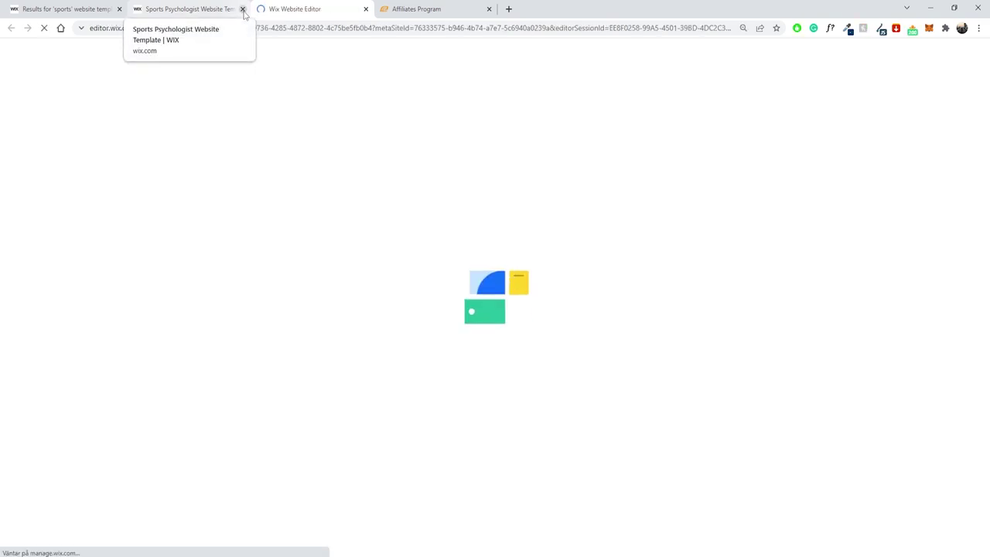
pyautogui.click(242, 8)
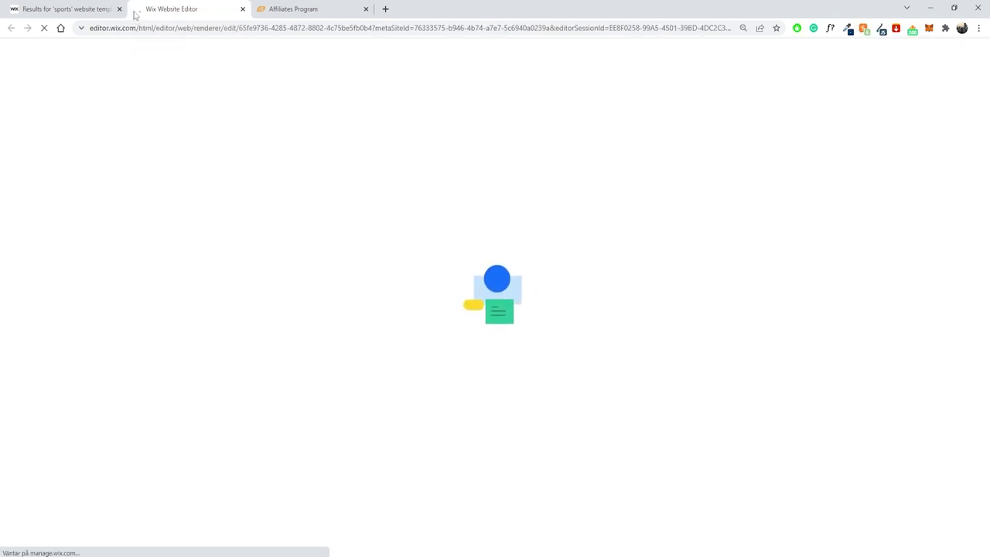
pyautogui.click(119, 8)
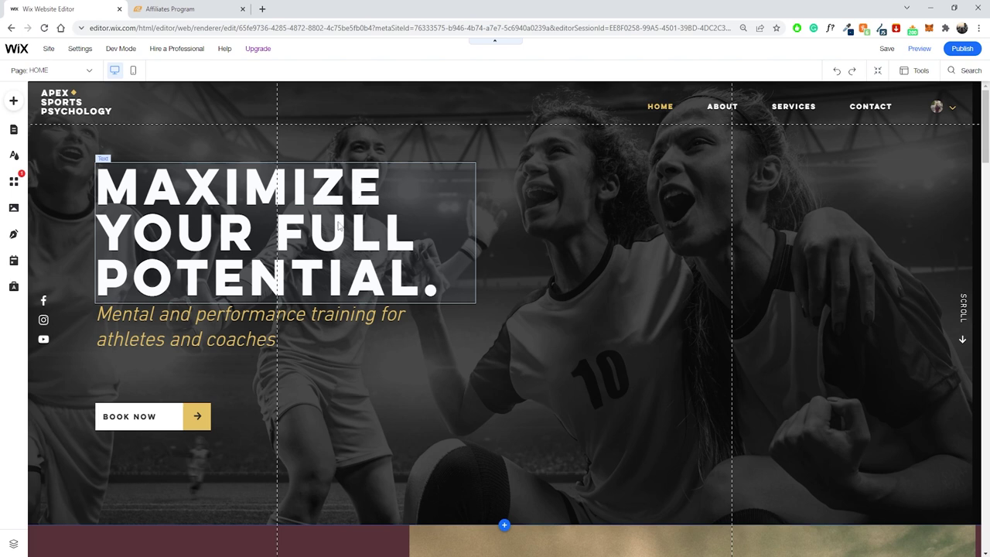
pyautogui.click(223, 183)
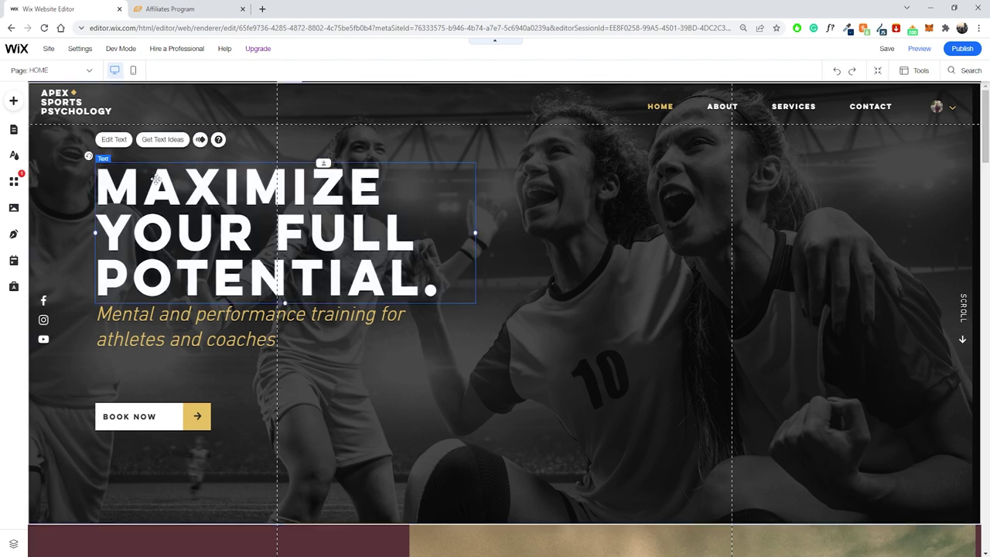
pyautogui.click(127, 142)
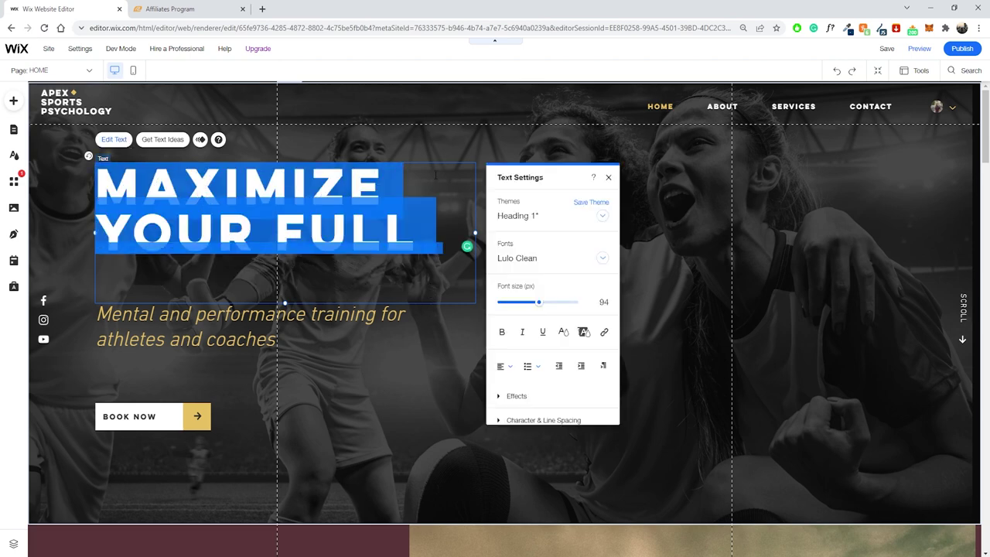
pyautogui.click(511, 154)
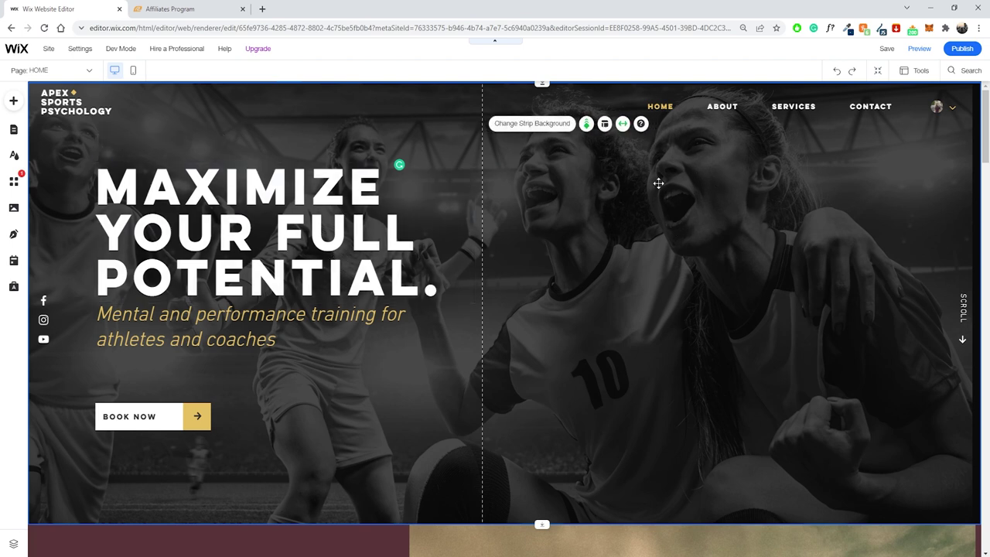
# Open the hero strip's background options and choose Image as the background type.
pyautogui.click(532, 127)
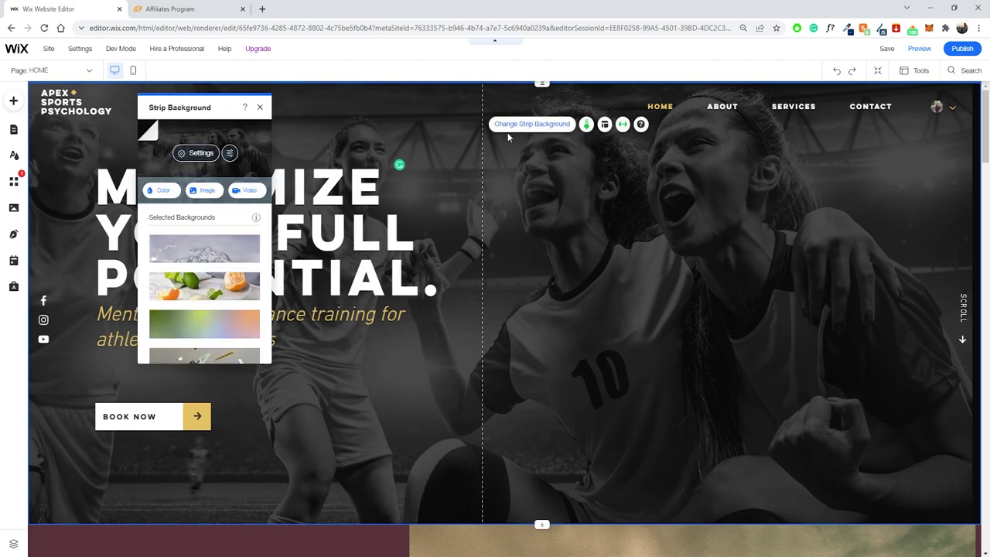
pyautogui.click(200, 191)
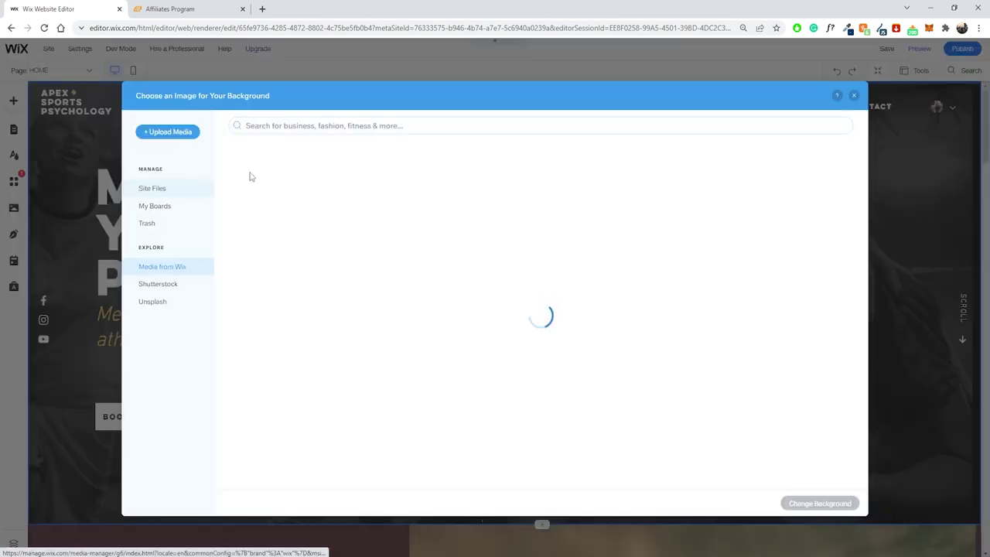
# Search Media from Wix for 'running' and apply the 'On a Run' photo as the strip background.
pyautogui.click(318, 126)
pyautogui.write('runn')
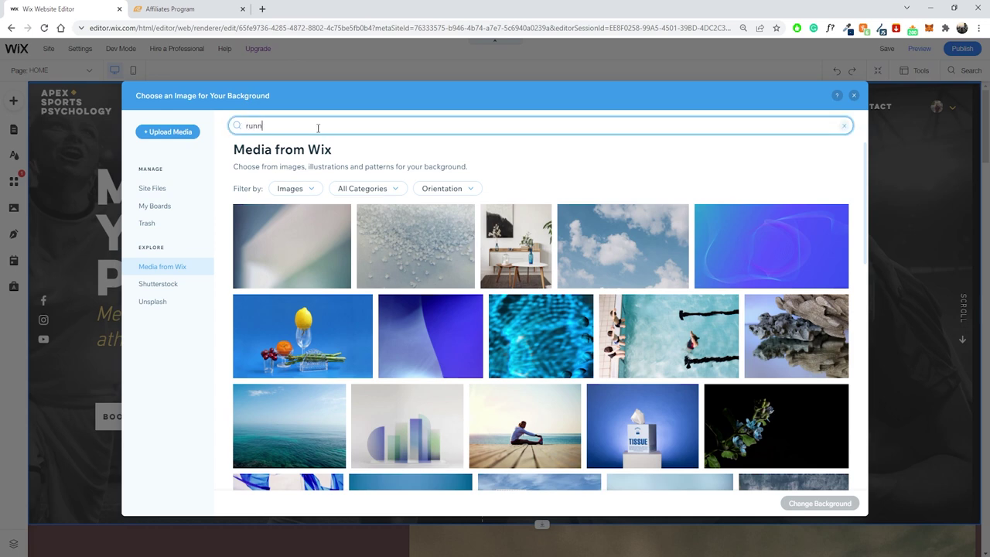
pyautogui.write('ing')
pyautogui.press('Return')
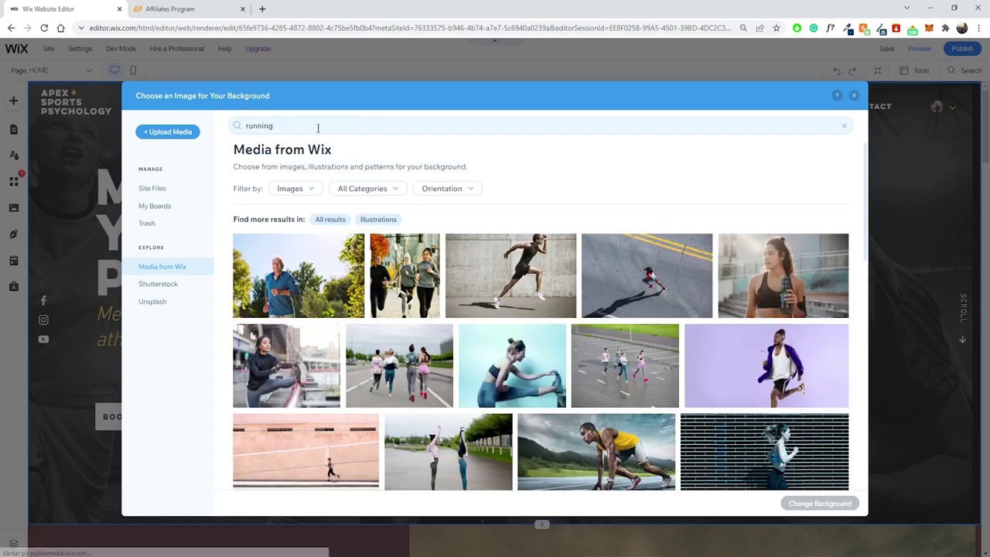
pyautogui.scroll(-4, 495, 278)
pyautogui.scroll(3, 519, 275)
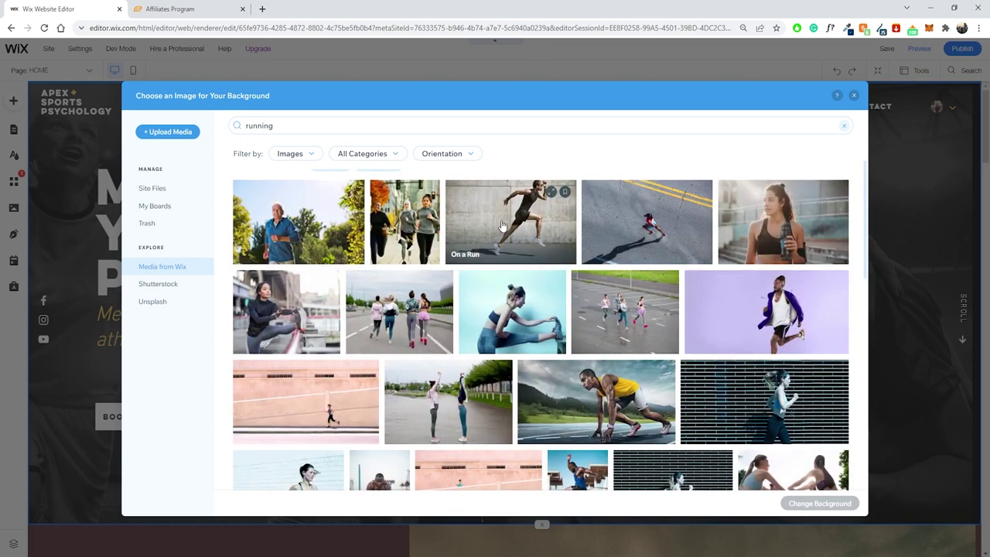
pyautogui.scroll(-3, 501, 225)
pyautogui.scroll(4, 534, 269)
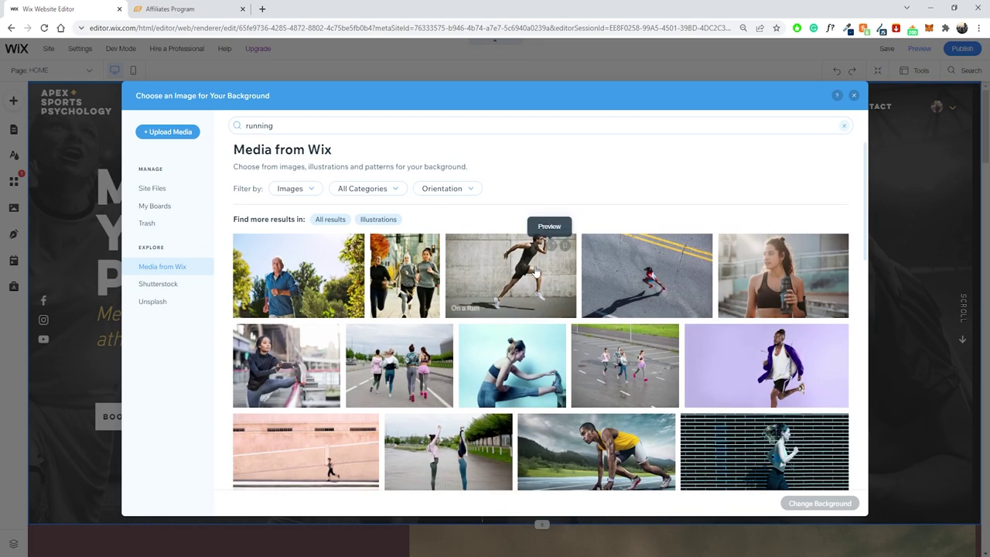
pyautogui.click(535, 273)
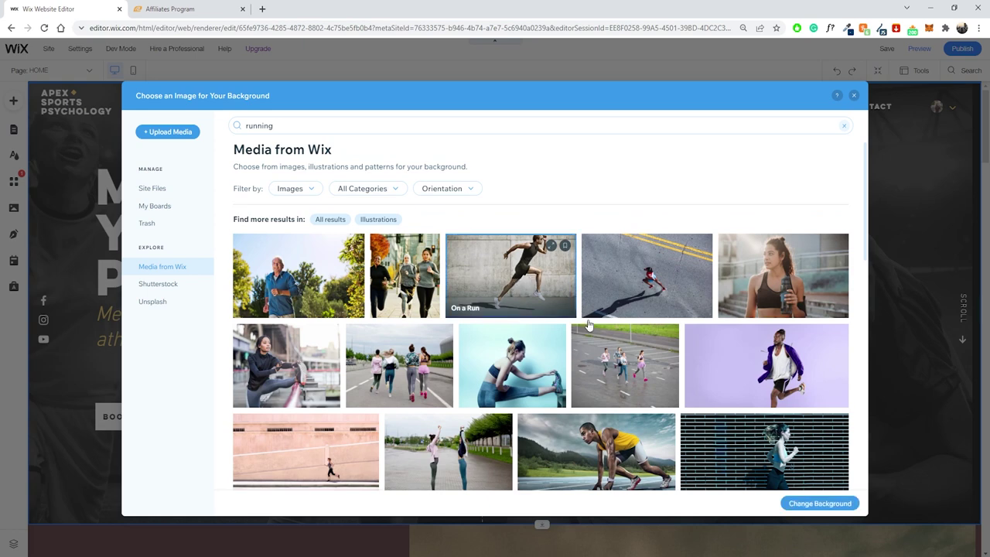
pyautogui.click(824, 504)
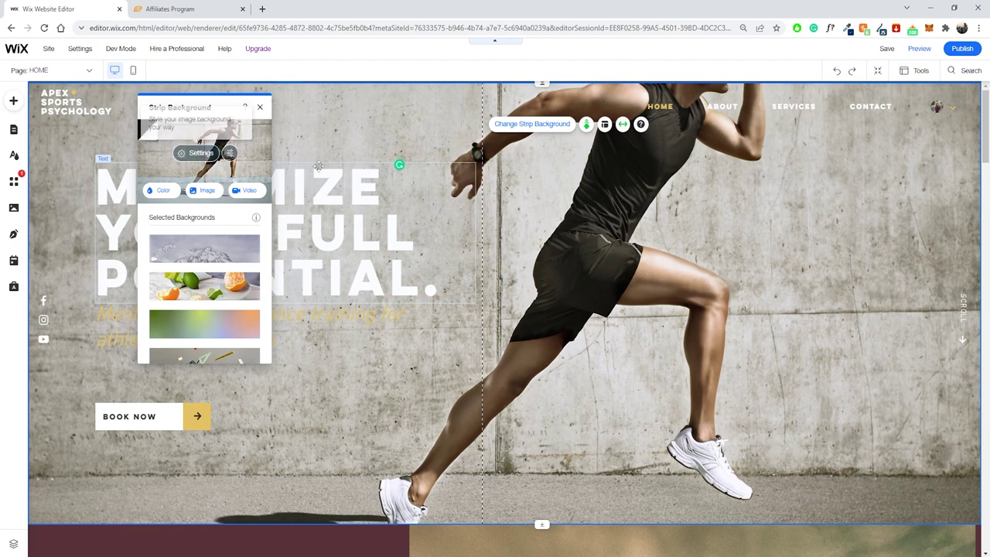
# Set the hero background photo to 40% opacity and anchor it to the top-right position.
pyautogui.scroll(-2, 556, 236)
pyautogui.scroll(2, 552, 241)
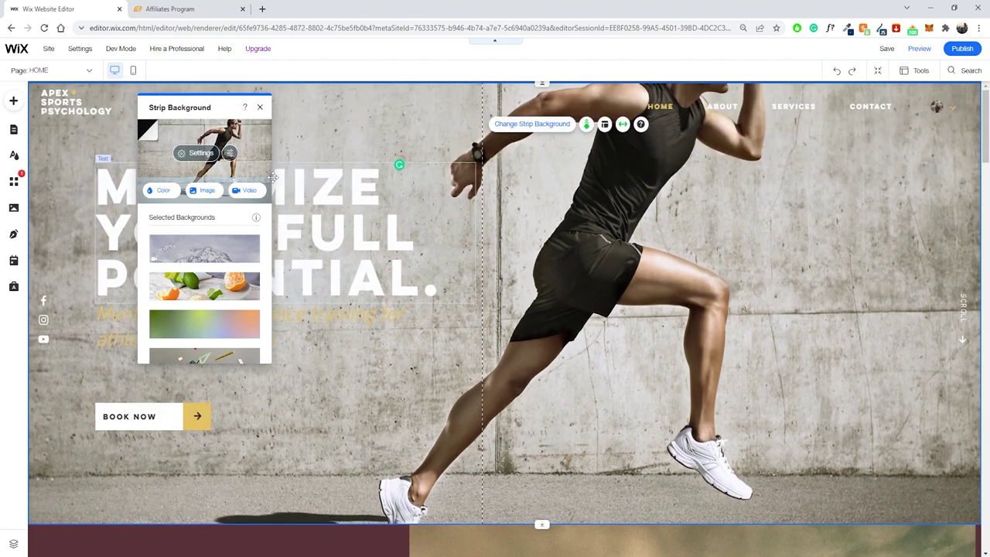
pyautogui.click(202, 154)
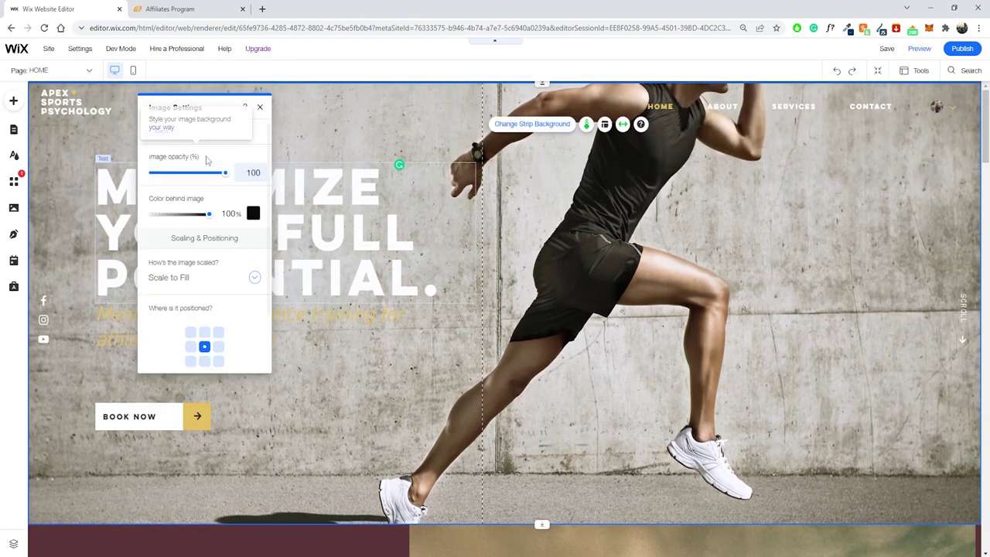
pyautogui.moveTo(225, 178); pyautogui.dragTo(183, 180)
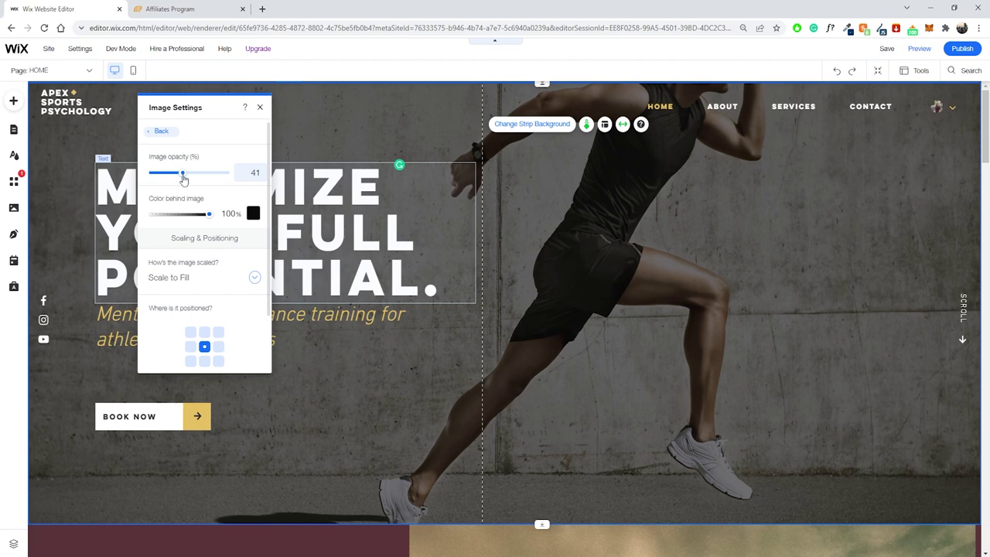
pyautogui.click(218, 332)
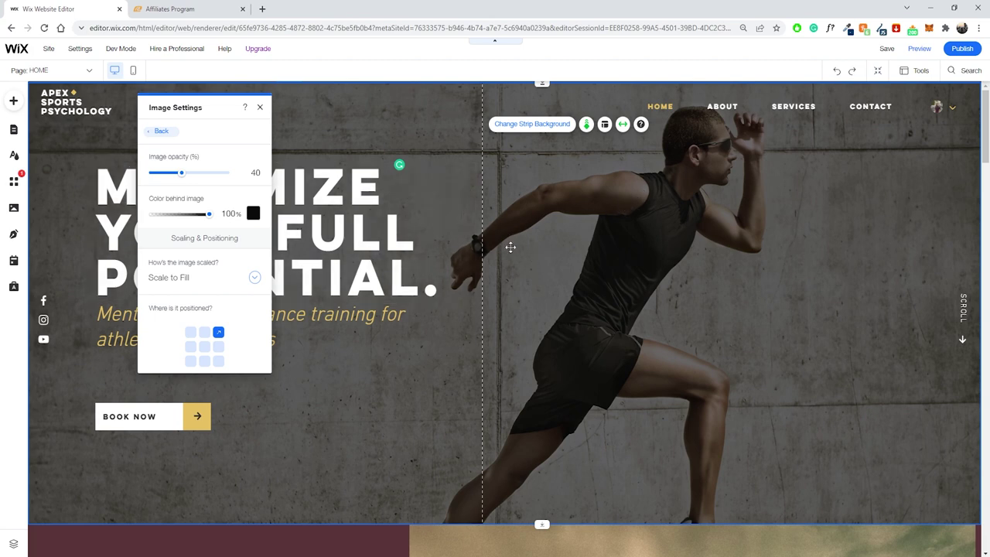
pyautogui.click(259, 108)
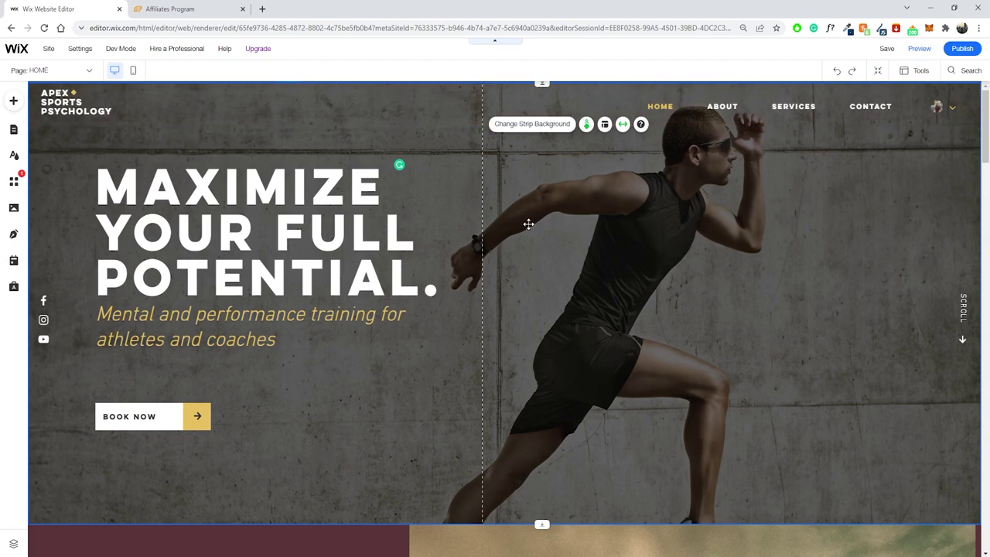
pyautogui.scroll(-6, 464, 224)
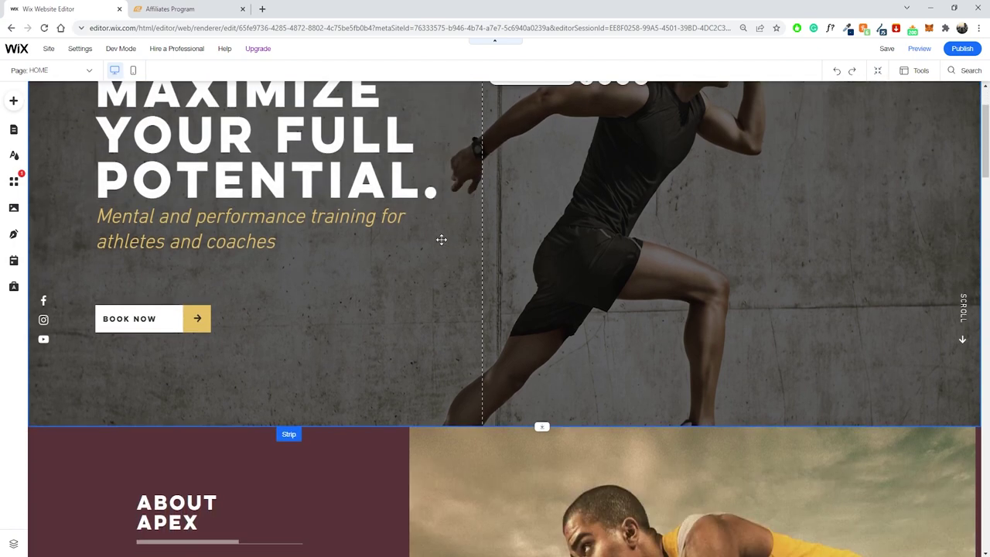
pyautogui.scroll(6, 336, 217)
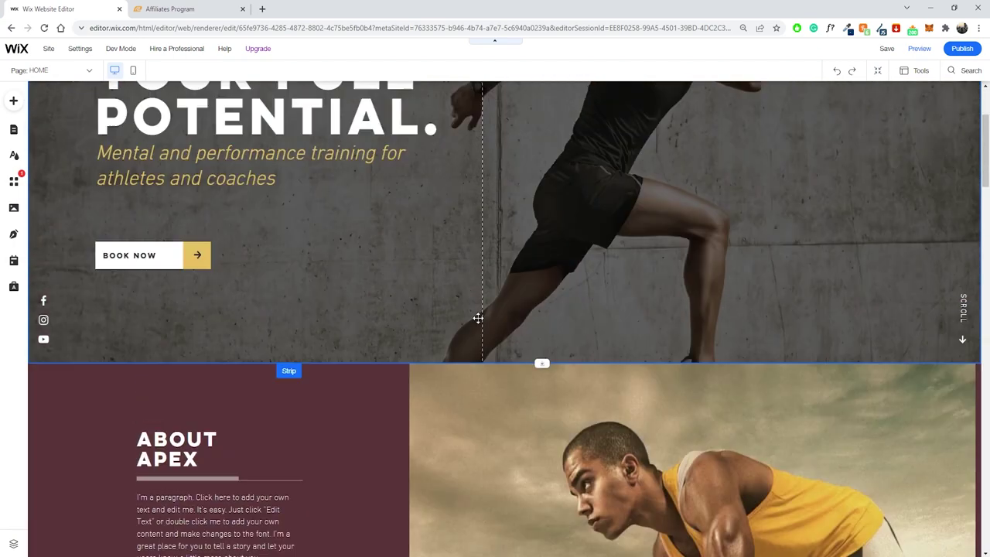
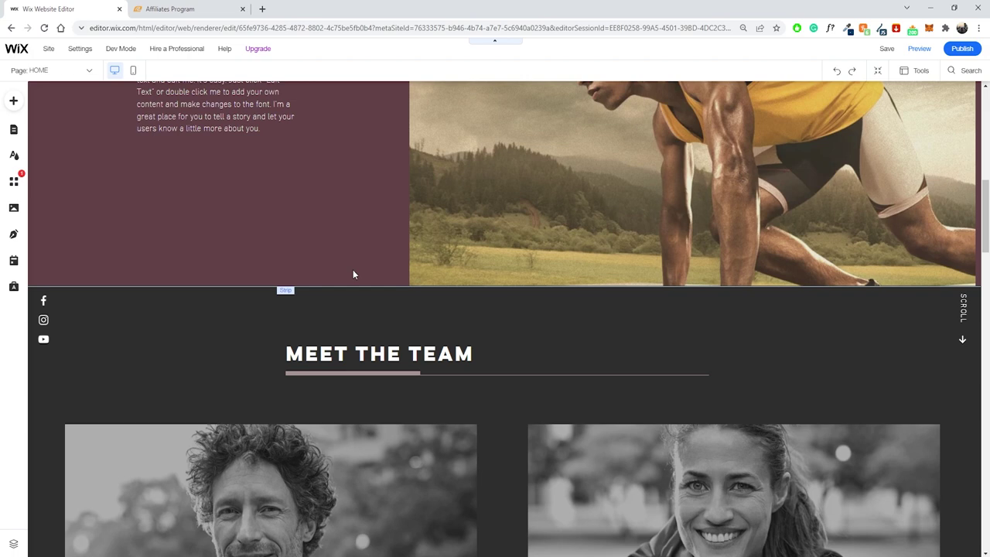
pyautogui.scroll(8, 353, 269)
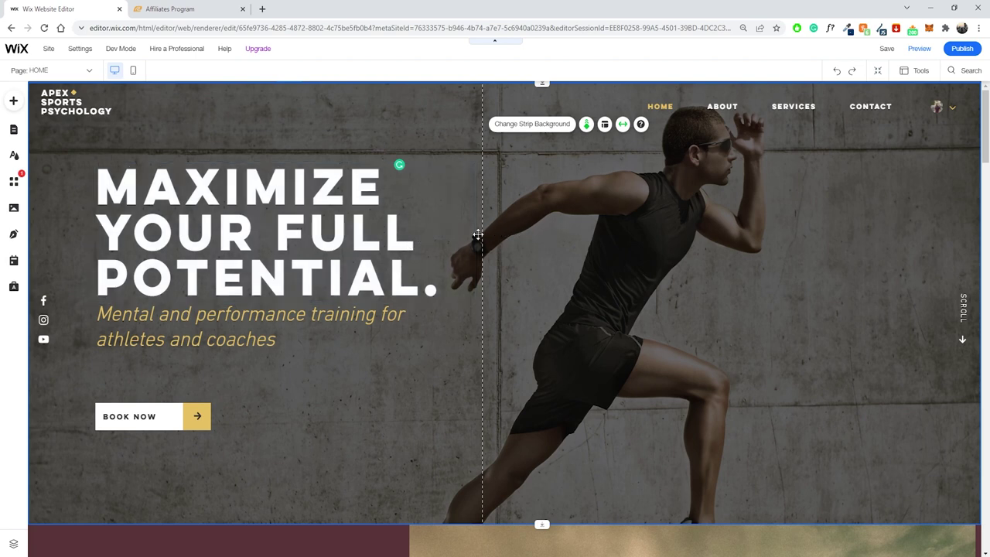
pyautogui.scroll(-1, 340, 221)
pyautogui.scroll(1, 441, 243)
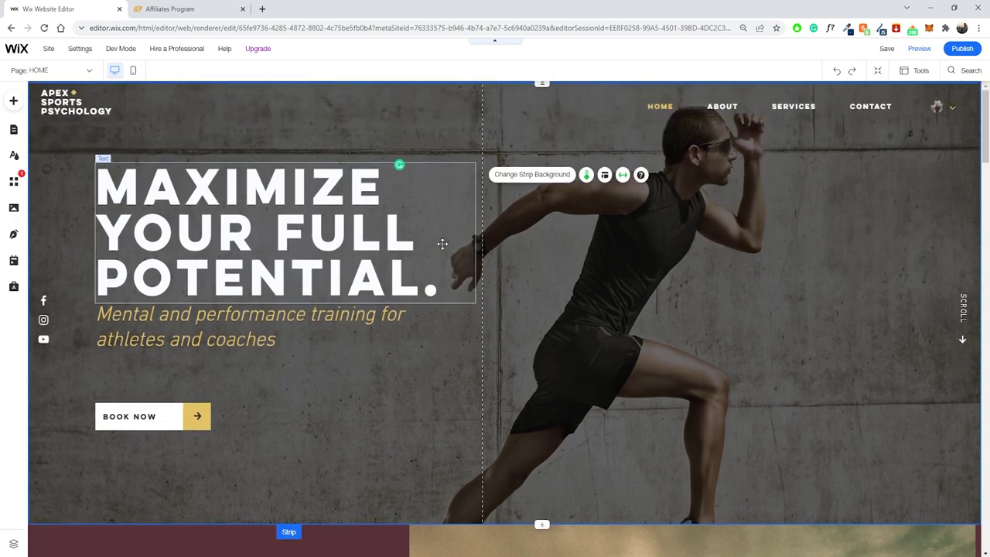
pyautogui.scroll(-12, 402, 241)
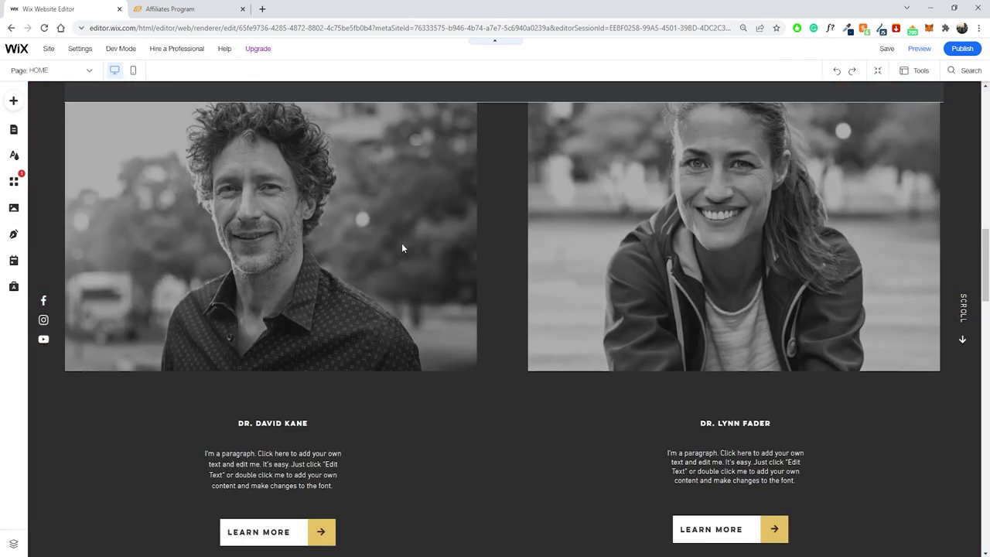
pyautogui.scroll(12, 401, 243)
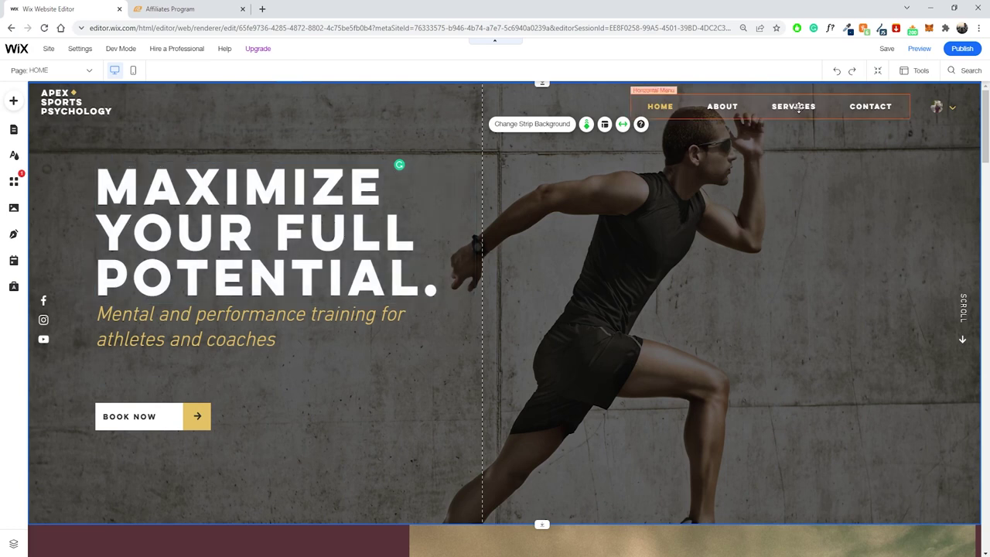
pyautogui.click(77, 70)
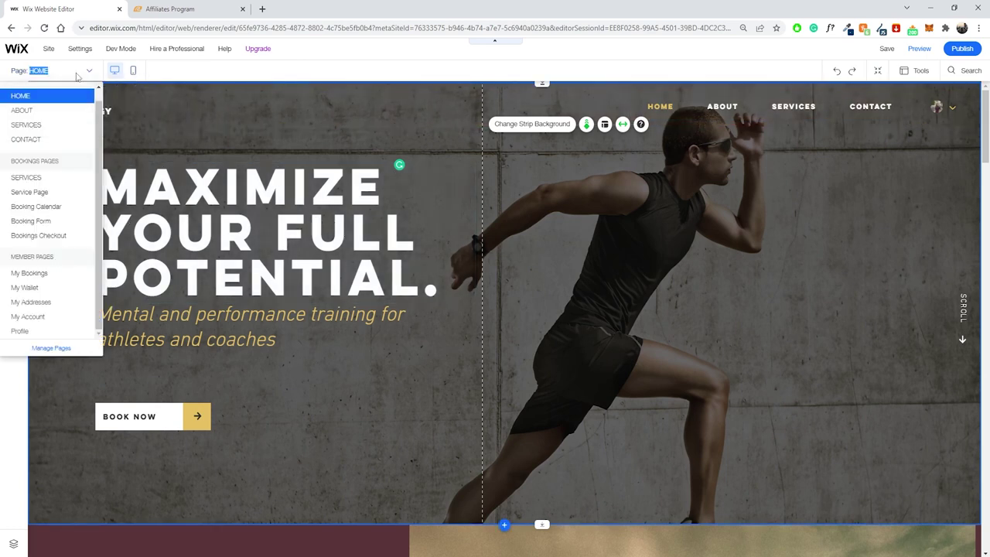
pyautogui.click(76, 72)
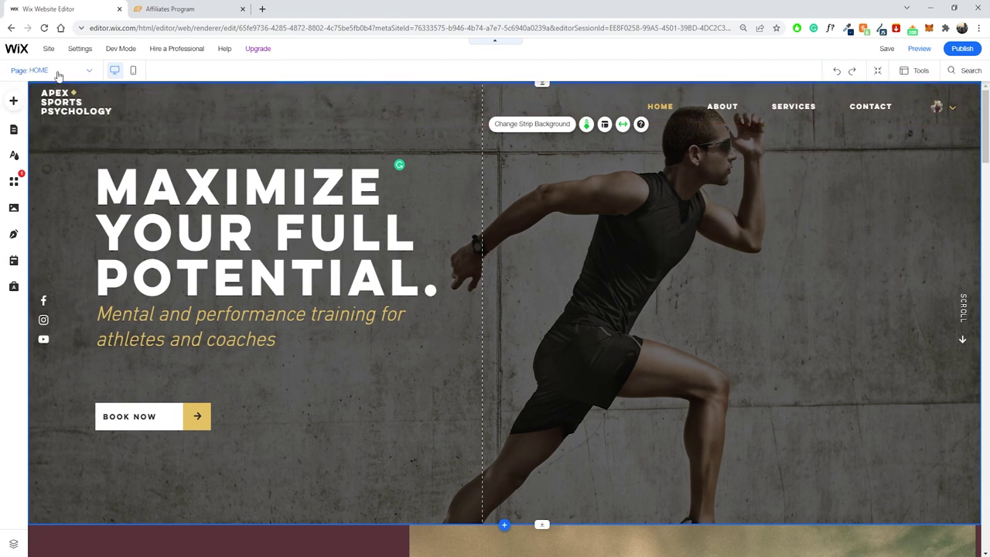
pyautogui.click(58, 74)
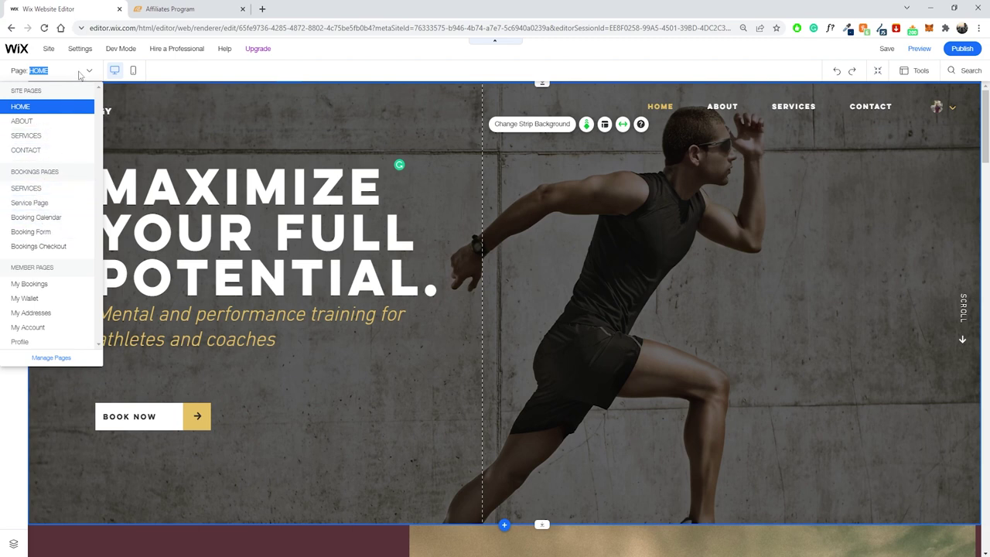
pyautogui.click(81, 73)
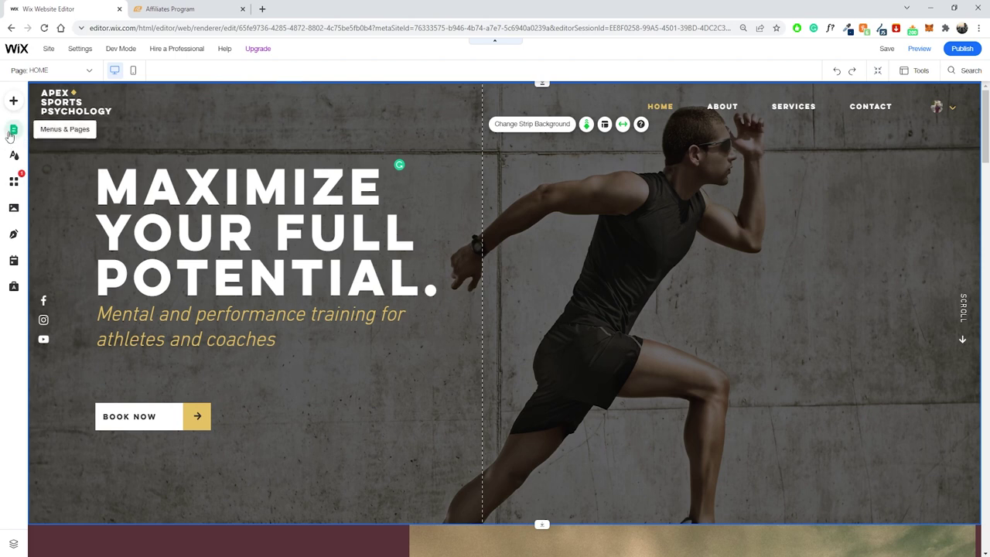
# Switch the canvas to the Booking Calendar page from the Bookings Pages in Site Pages.
pyautogui.click(12, 131)
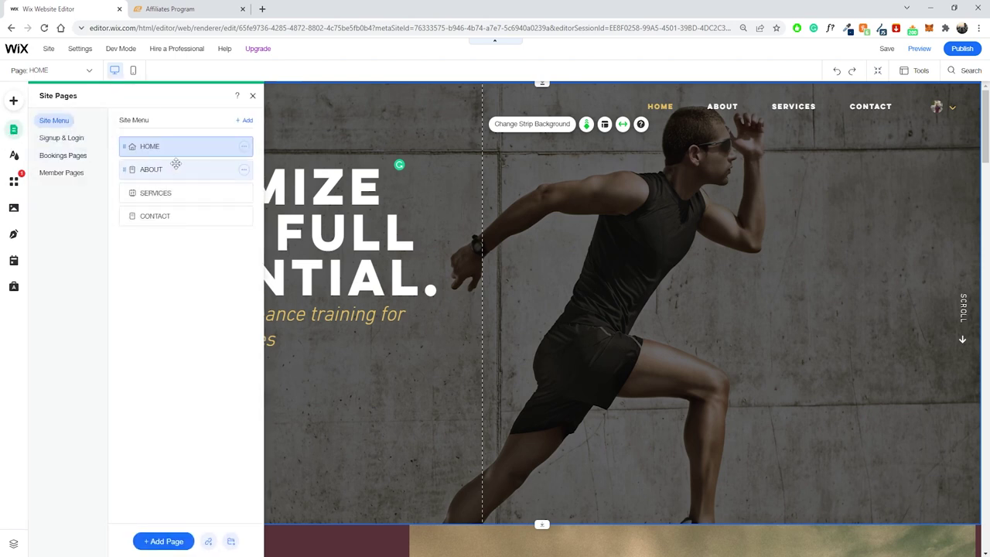
pyautogui.click(167, 168)
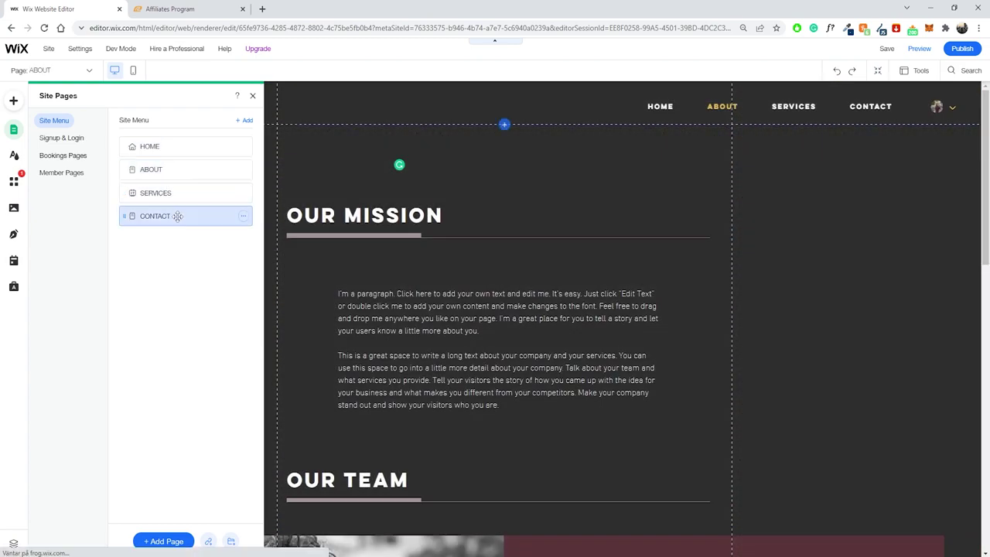
pyautogui.click(62, 155)
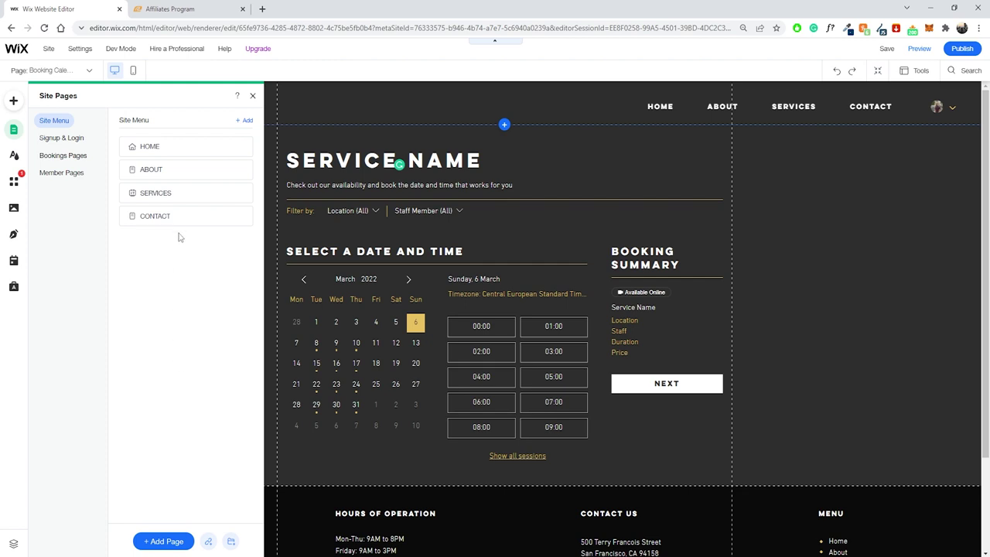
pyautogui.click(253, 98)
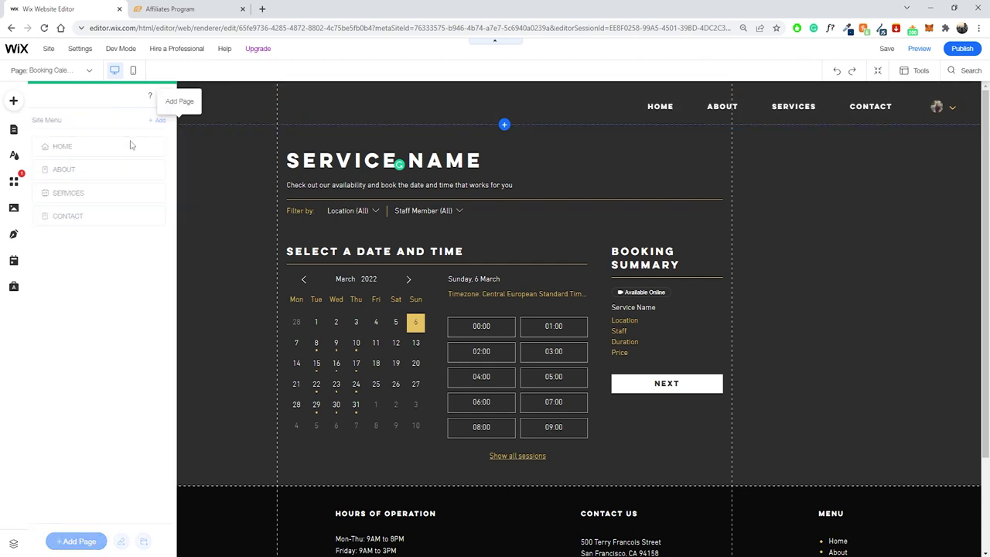
# Search the App Market for 'blog' and open the Wix Blog app's details page.
pyautogui.click(13, 183)
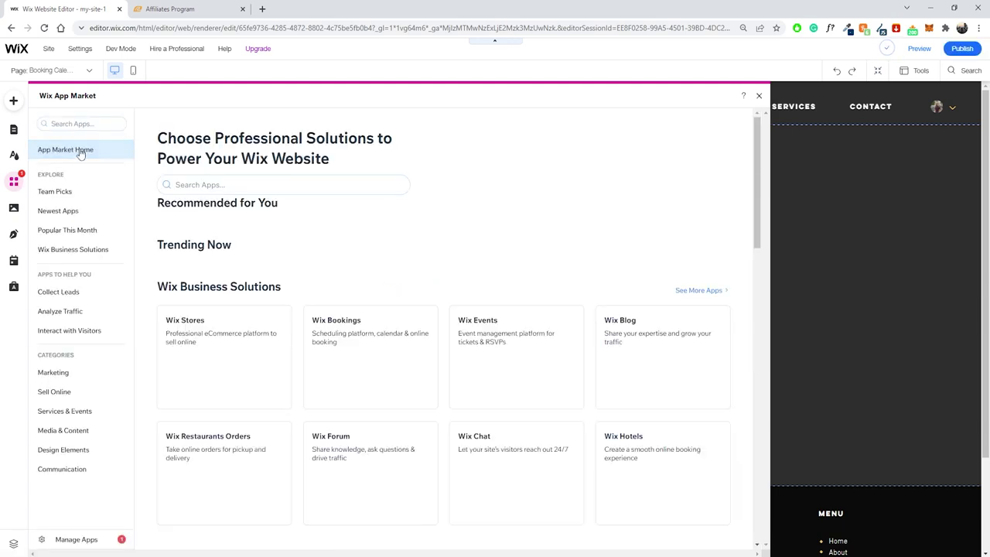
pyautogui.click(88, 125)
pyautogui.write('blog')
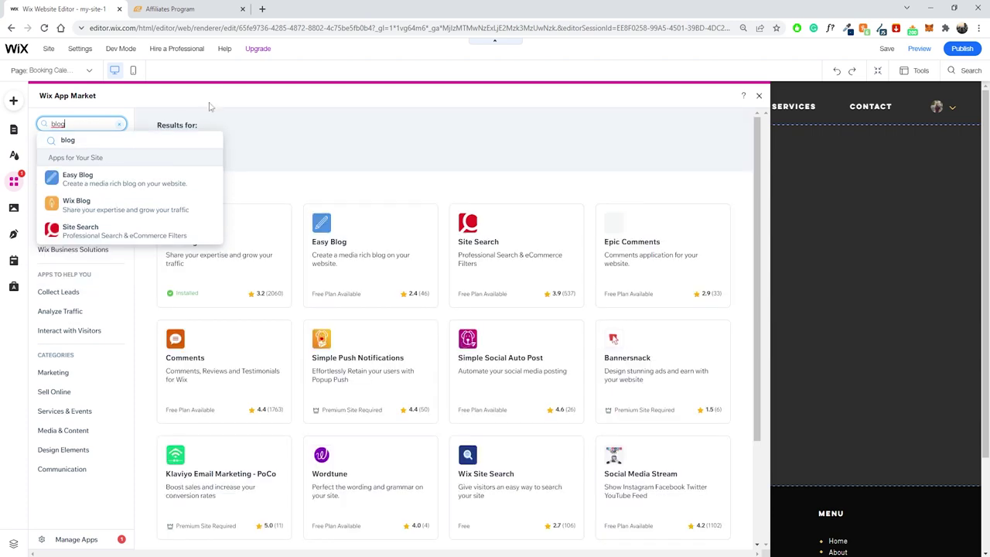
pyautogui.press('Return')
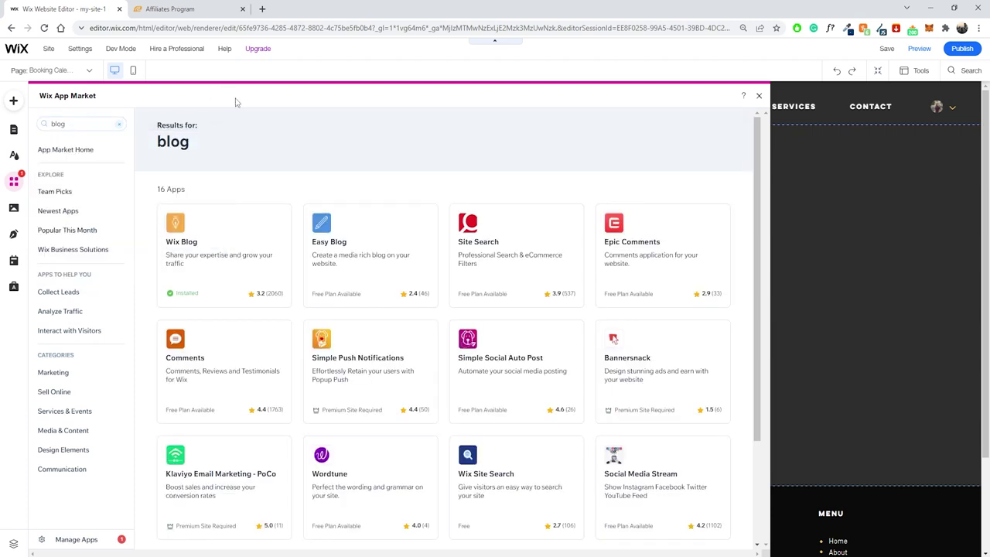
pyautogui.click(242, 235)
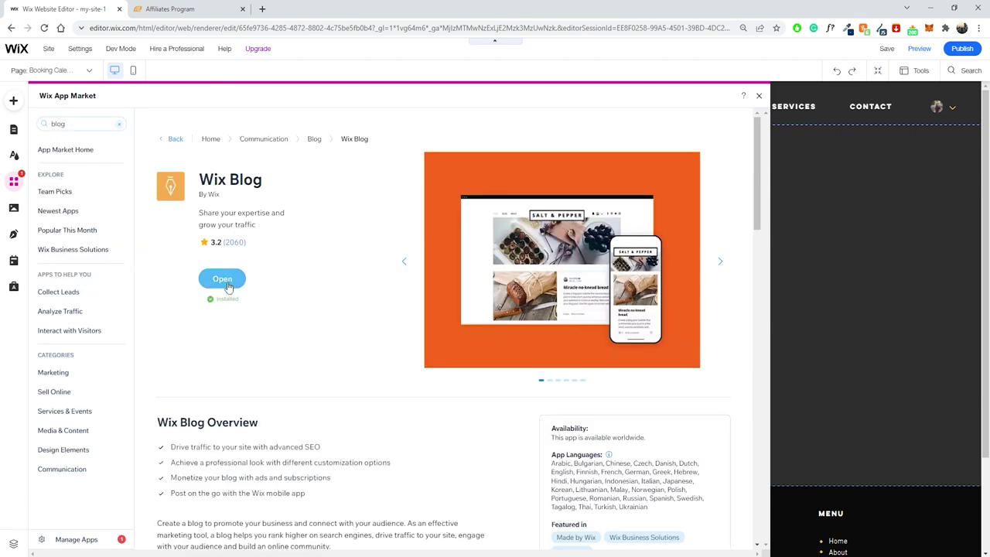
# Add Wix Blog to the site and scroll through the new Blog page's sample posts.
pyautogui.click(223, 280)
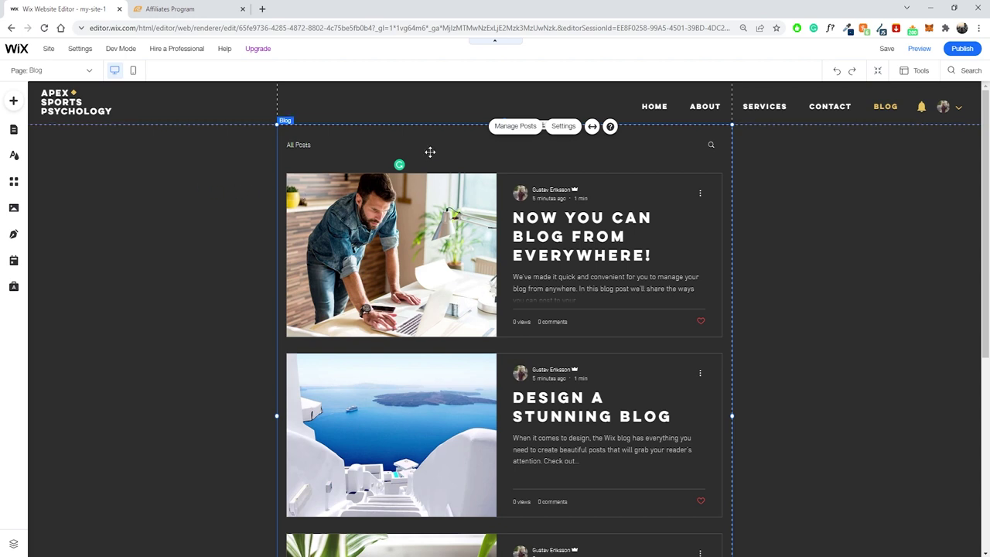
pyautogui.scroll(-5, 410, 174)
pyautogui.scroll(10, 425, 215)
pyautogui.scroll(-8, 375, 247)
pyautogui.scroll(5, 416, 270)
pyautogui.scroll(2, 416, 270)
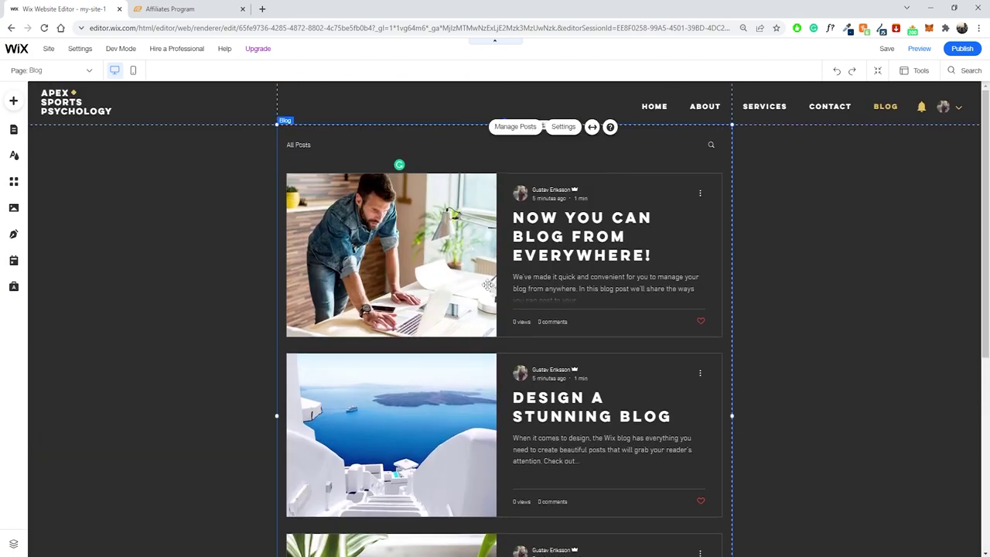
pyautogui.scroll(-5, 463, 238)
pyautogui.scroll(5, 492, 243)
pyautogui.scroll(-3, 492, 243)
pyautogui.scroll(3, 541, 263)
pyautogui.scroll(-3, 453, 318)
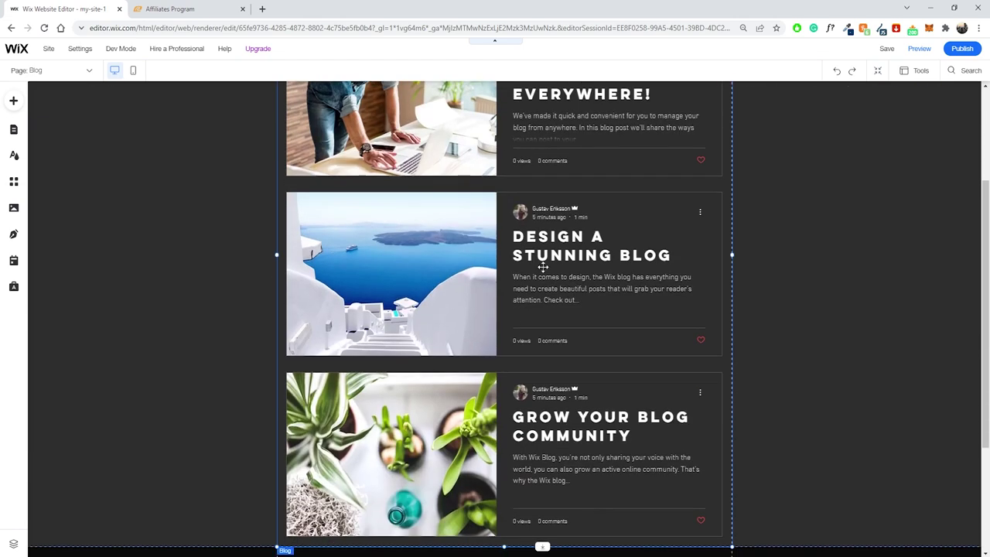
pyautogui.scroll(3, 541, 263)
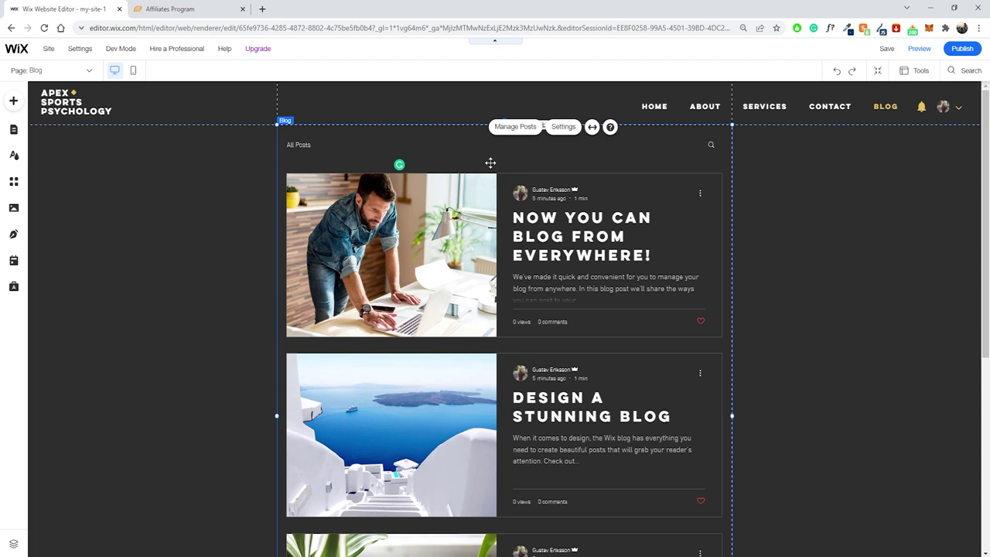
# In Manage Posts, trash all three sample posts, including Grow Your Blog Community.
pyautogui.click(514, 128)
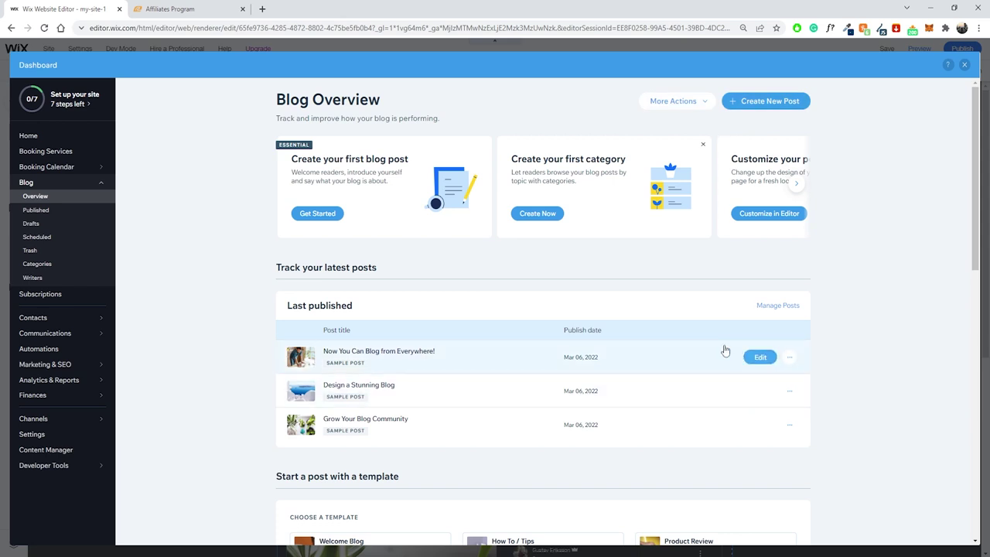
pyautogui.click(787, 359)
pyautogui.click(748, 367)
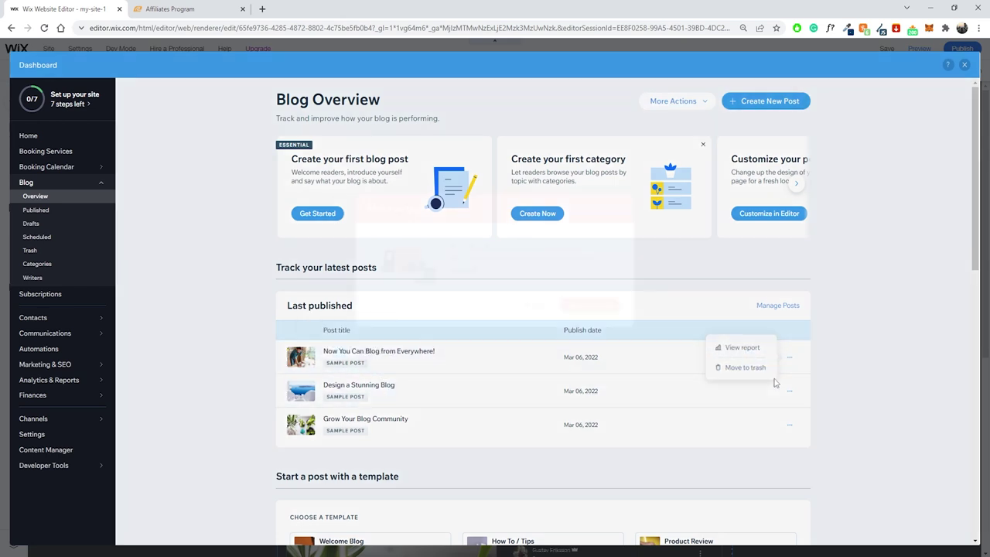
pyautogui.click(593, 340)
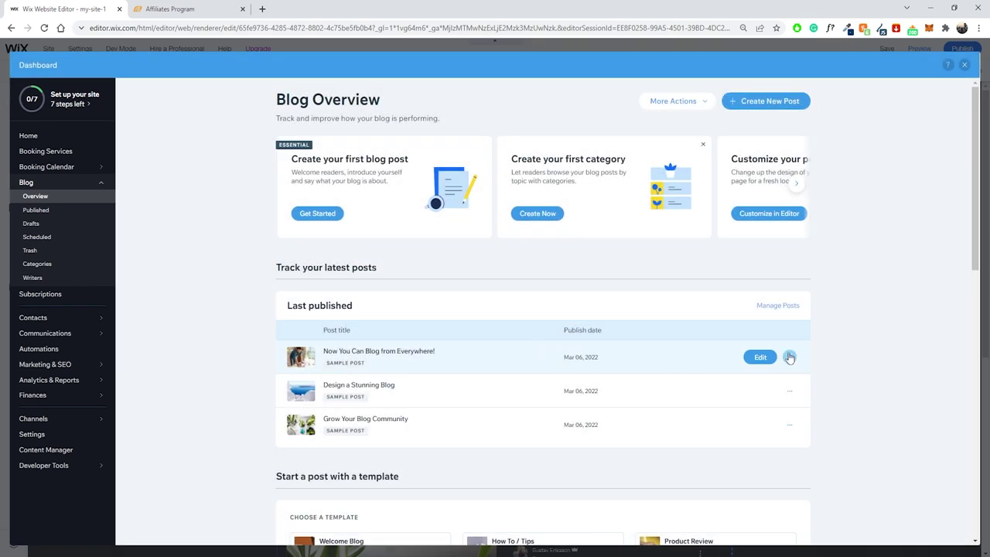
pyautogui.click(788, 356)
pyautogui.click(741, 369)
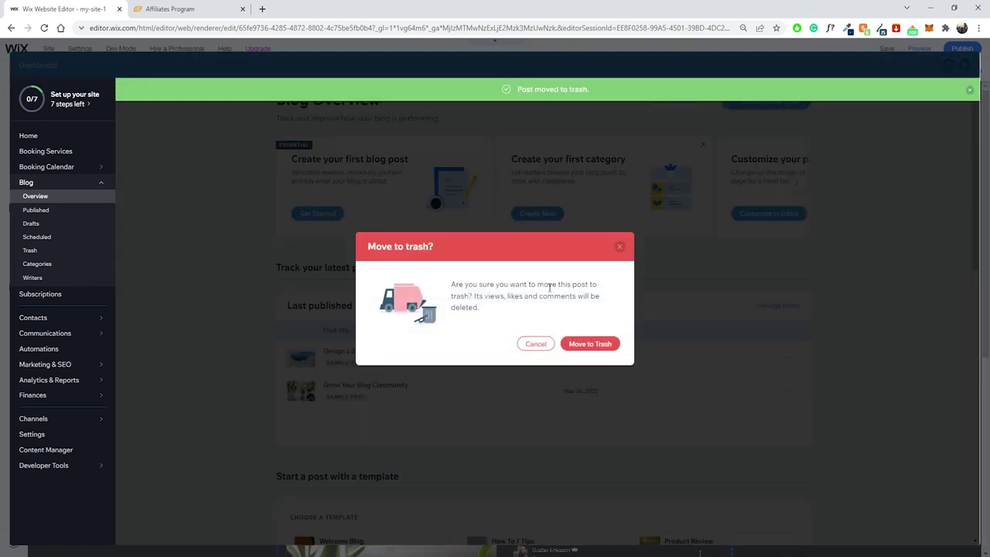
pyautogui.click(616, 345)
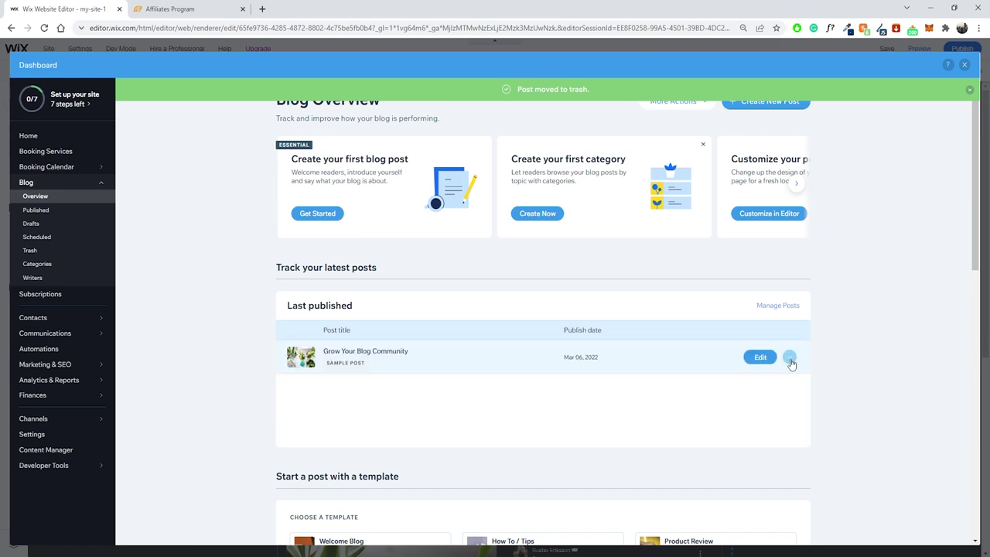
pyautogui.click(789, 357)
pyautogui.click(743, 369)
pyautogui.click(603, 346)
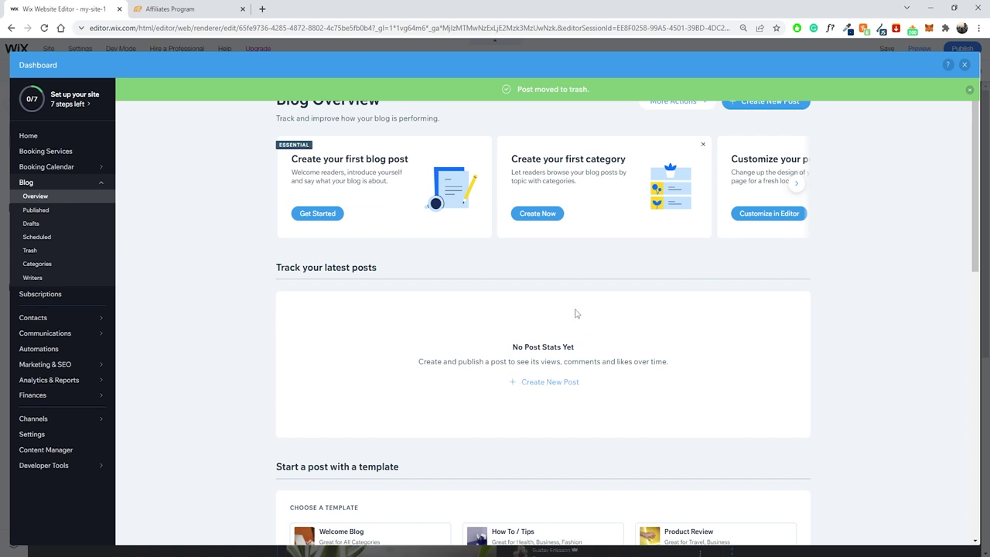
# Create a new blog post titled 'Best Running Shoes For 2022' and move into its body.
pyautogui.click(548, 382)
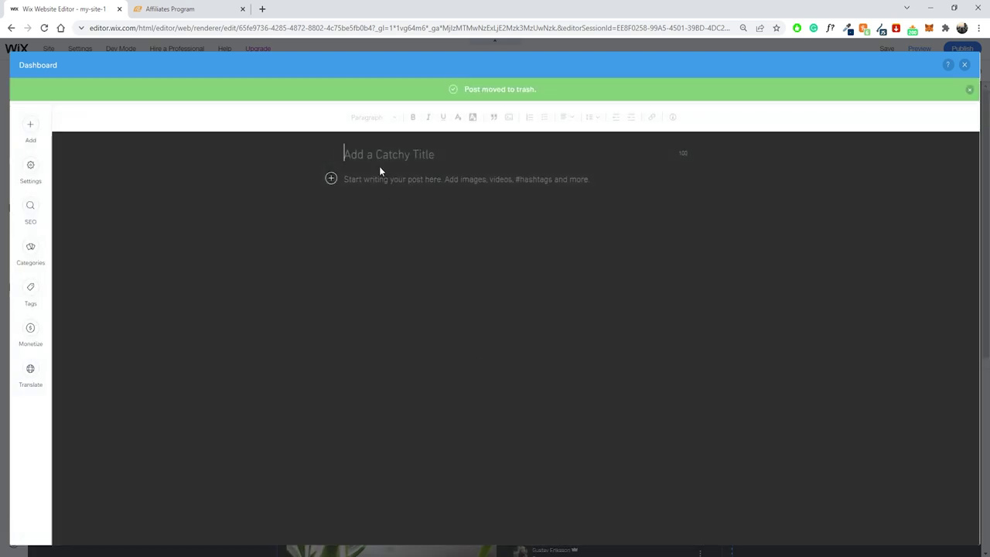
pyautogui.write('Be')
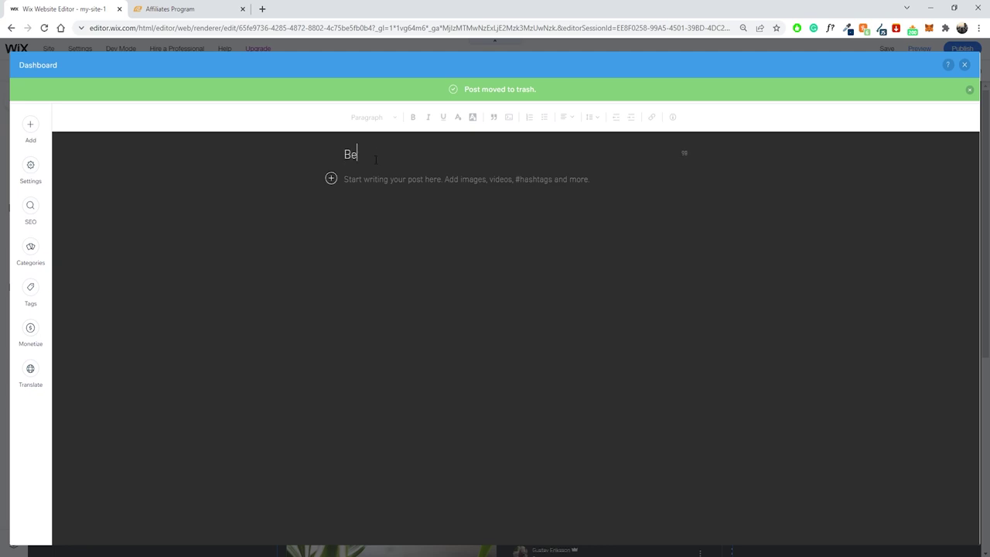
pyautogui.write('st Running Shoes For 2022')
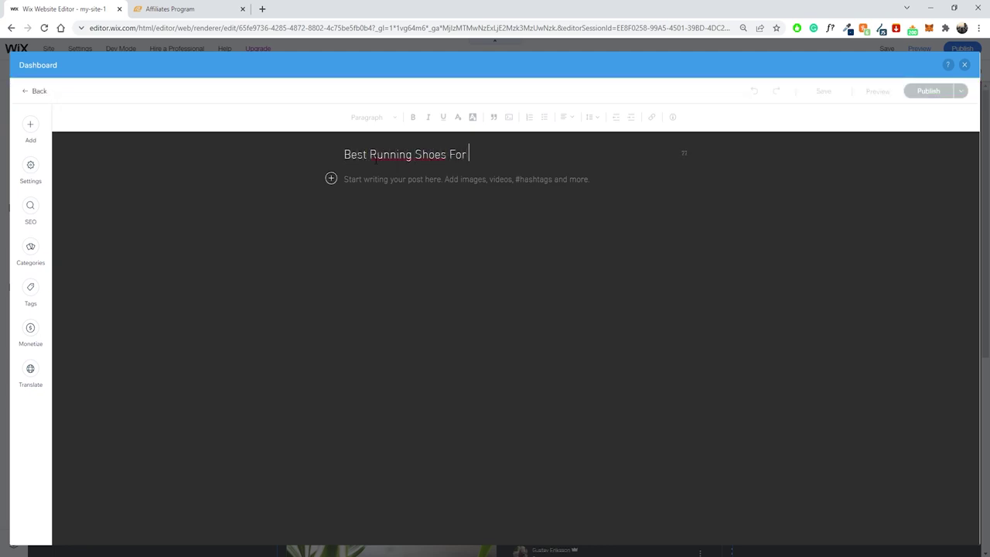
pyautogui.click(403, 187)
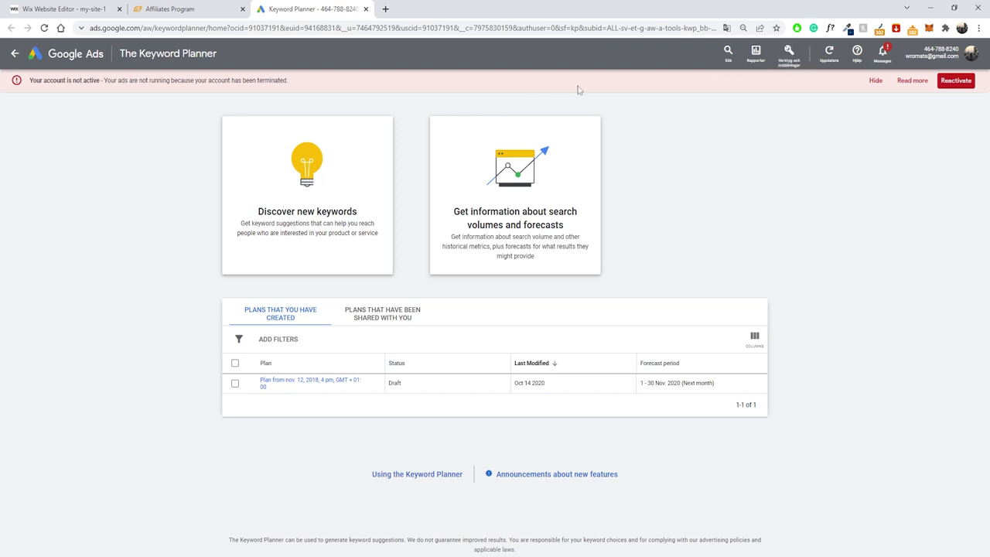
# In Discover new keywords, set the language to English and remove Sweden from targeted locations.
pyautogui.click(785, 56)
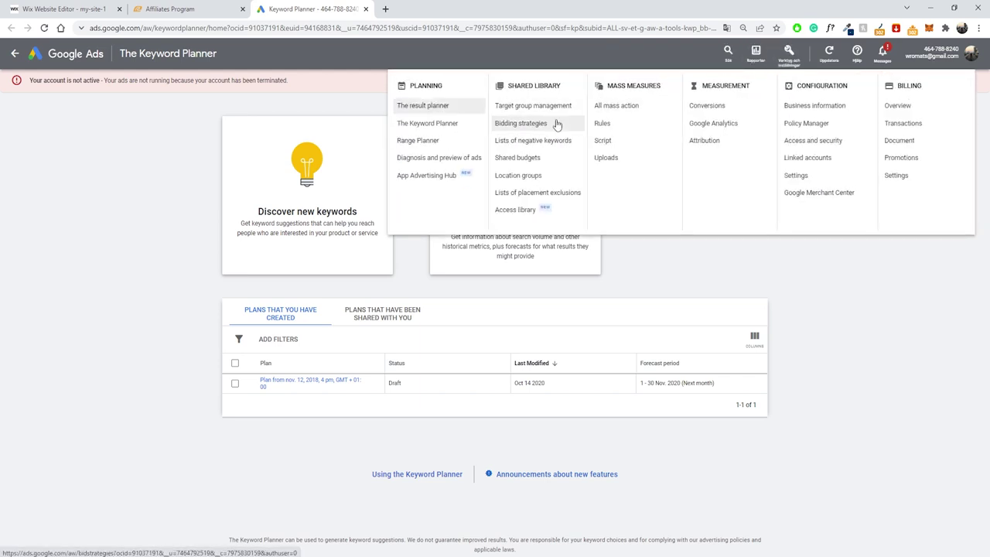
pyautogui.click(414, 125)
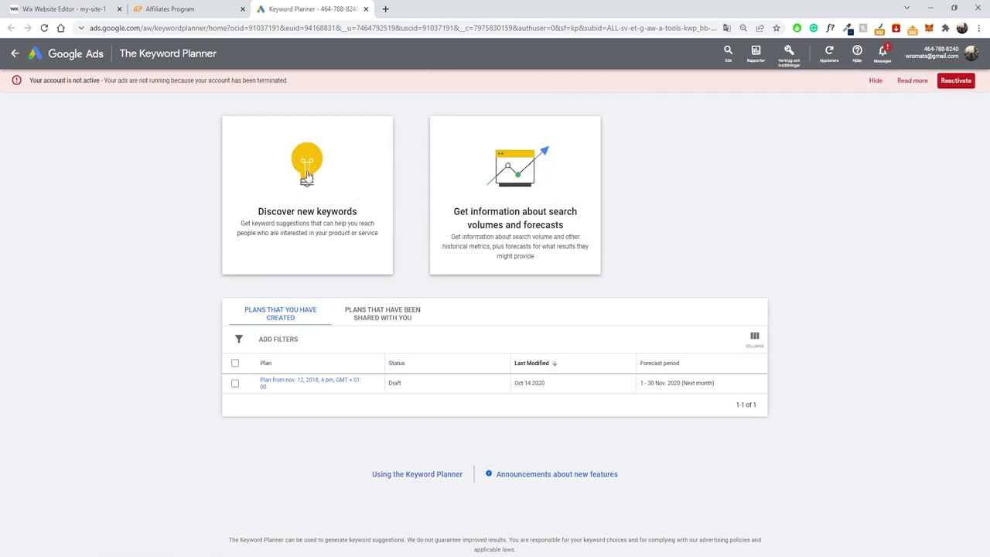
pyautogui.click(307, 177)
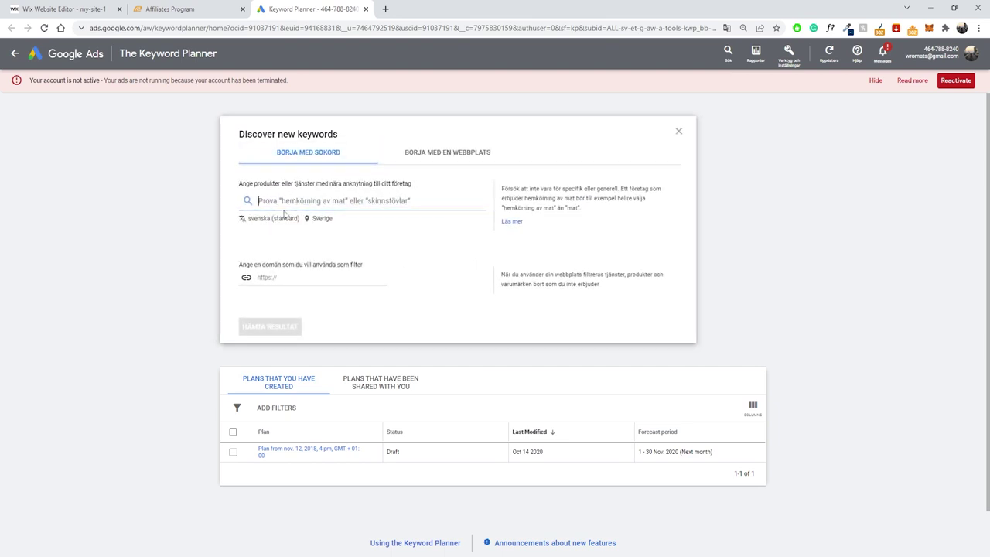
pyautogui.click(285, 218)
pyautogui.click(265, 315)
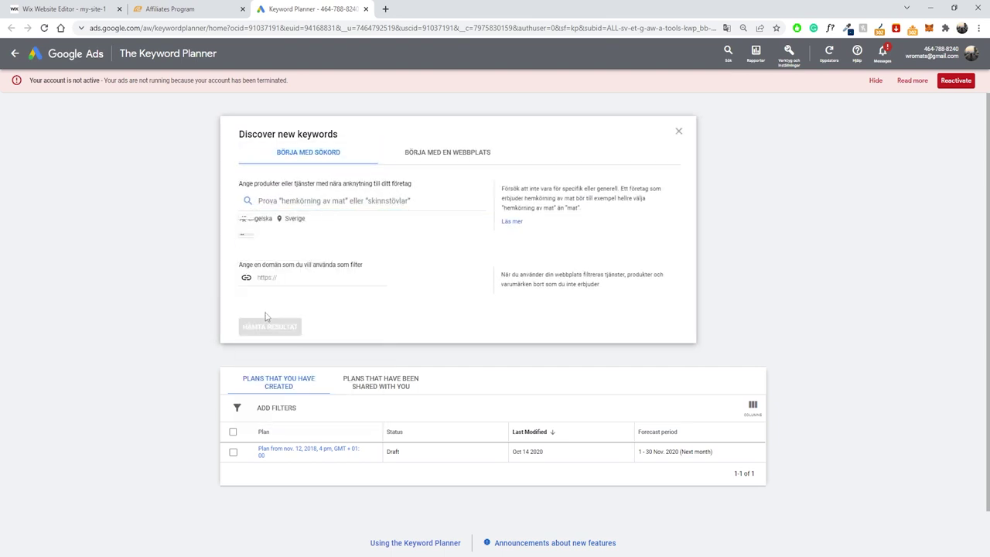
pyautogui.click(301, 221)
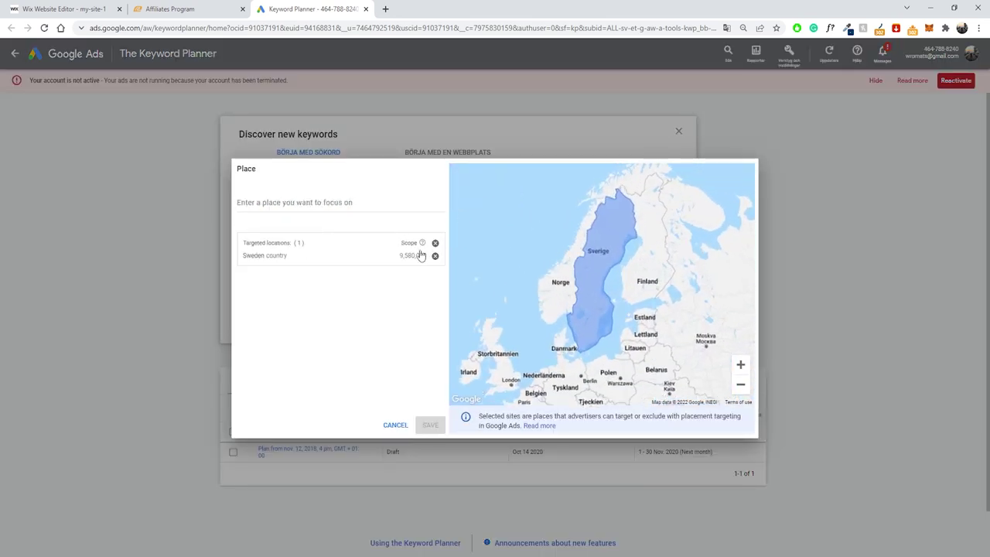
pyautogui.click(435, 255)
# Search the location field for 'usa' and pick USA country as the target.
pyautogui.click(297, 205)
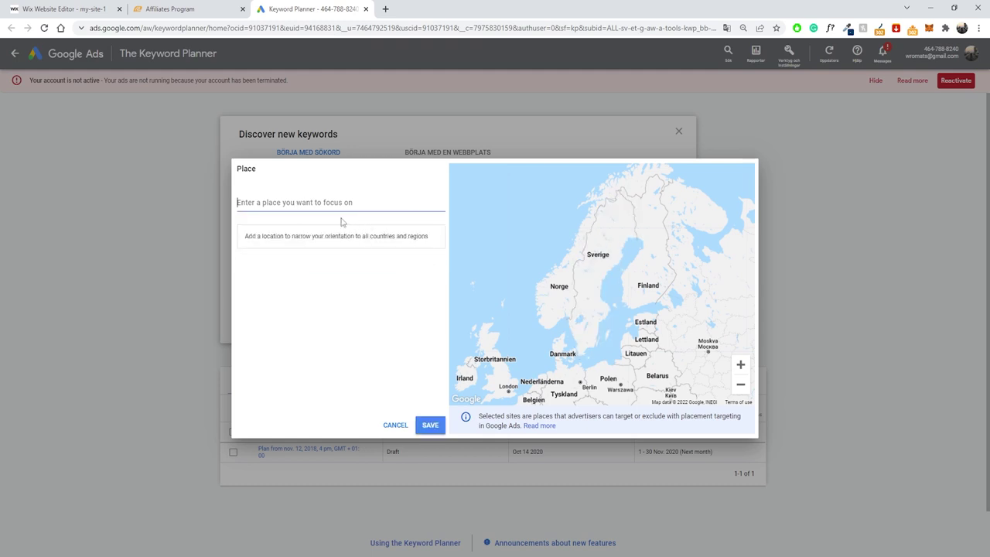
pyautogui.write('usa')
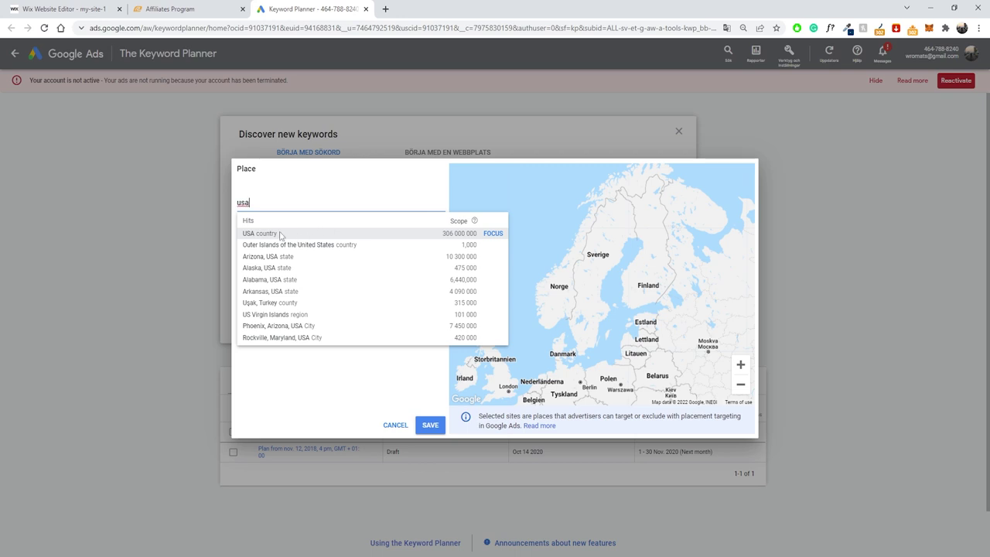
pyautogui.click(281, 233)
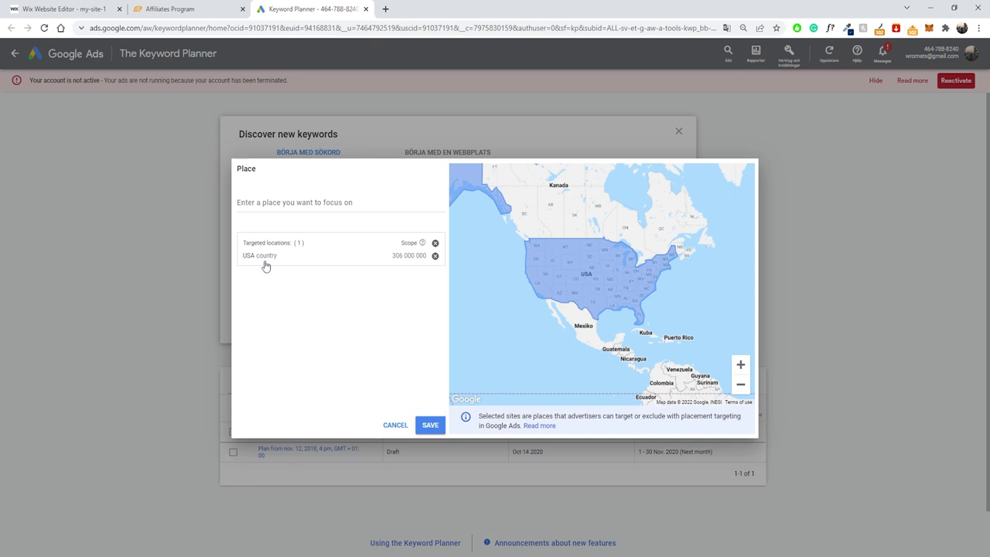
# Save the USA targeting and get keyword suggestions for 'running shoes 2022'.
pyautogui.click(428, 425)
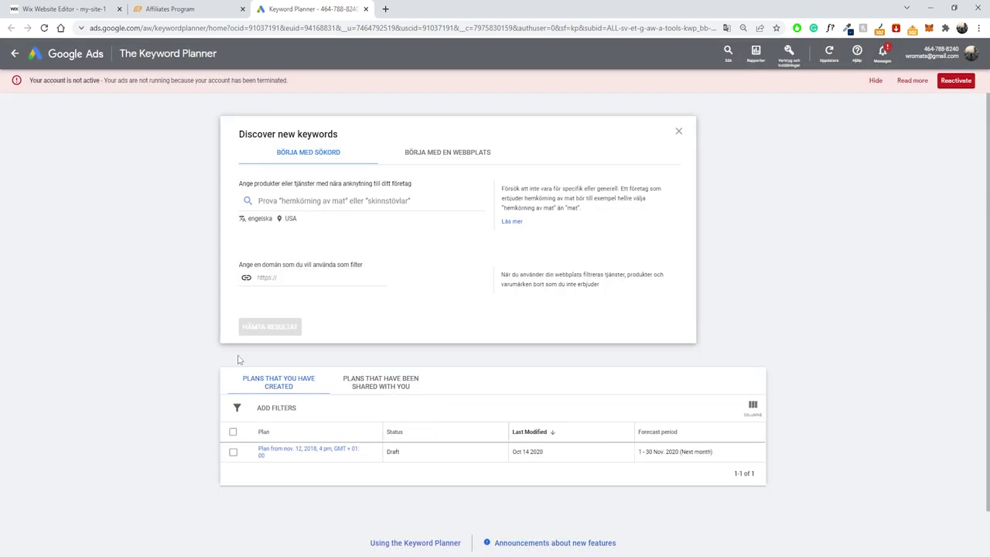
pyautogui.click(311, 203)
pyautogui.write('runni')
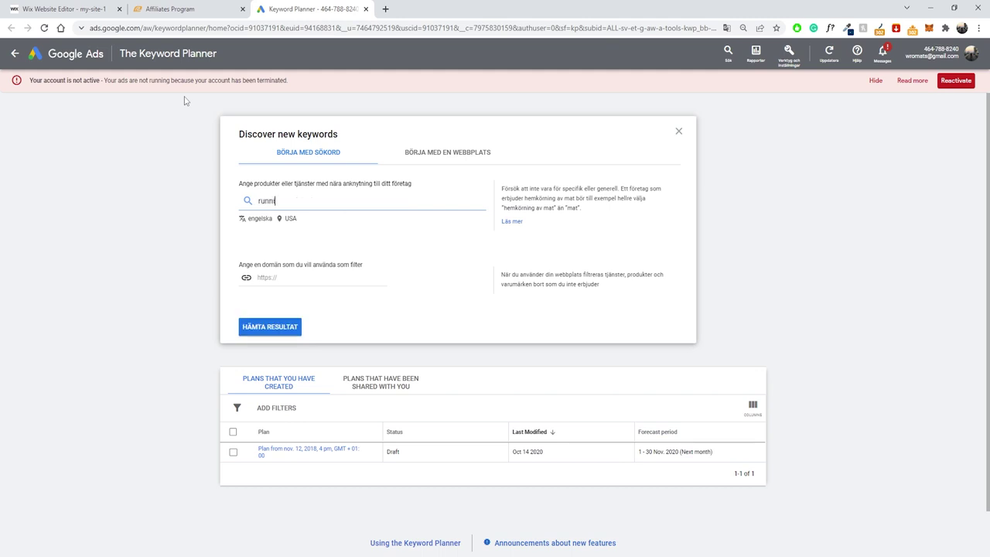
pyautogui.write('ng shoes 2022')
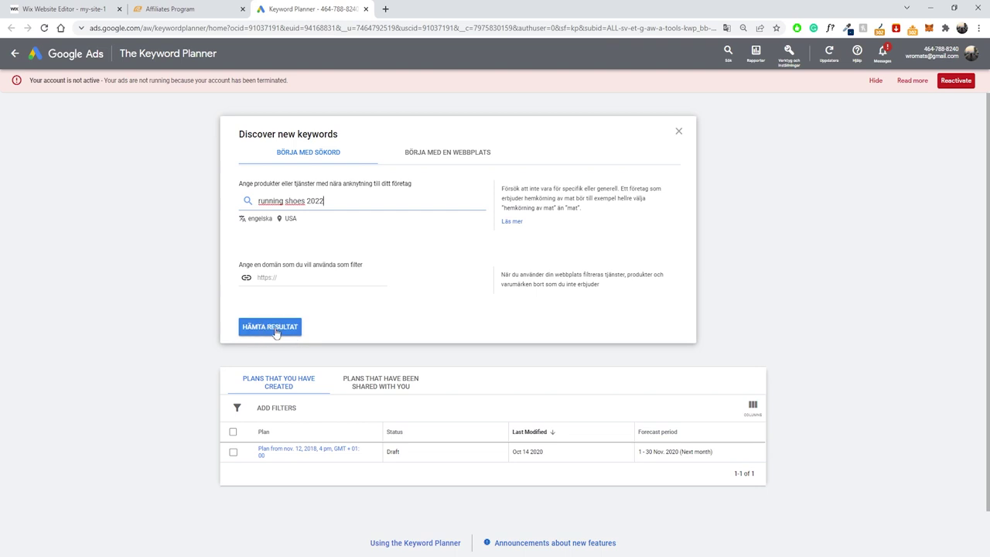
pyautogui.click(264, 329)
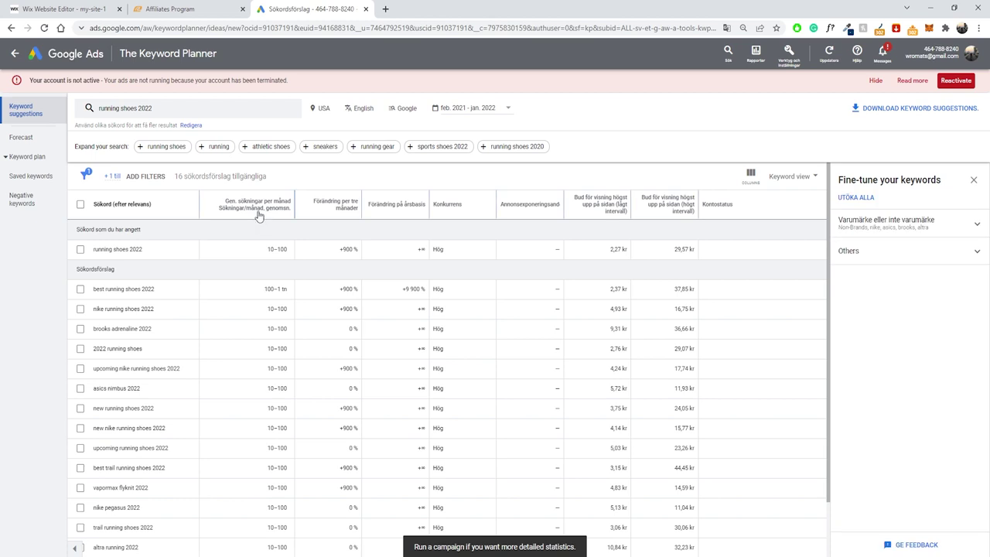
# Translate the results page to English and sort suggestions by average monthly searches.
pyautogui.rightClick(333, 176)
pyautogui.click(387, 300)
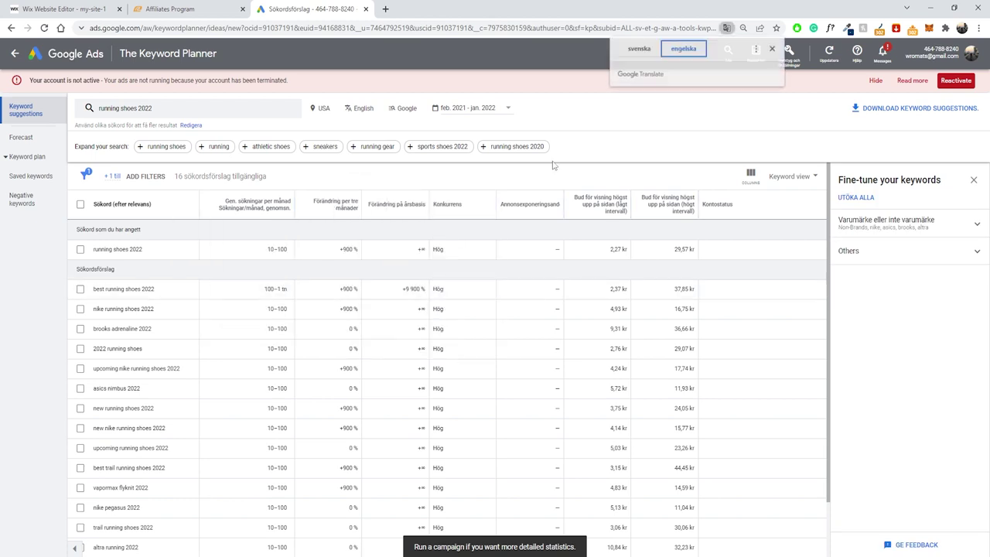
pyautogui.click(771, 48)
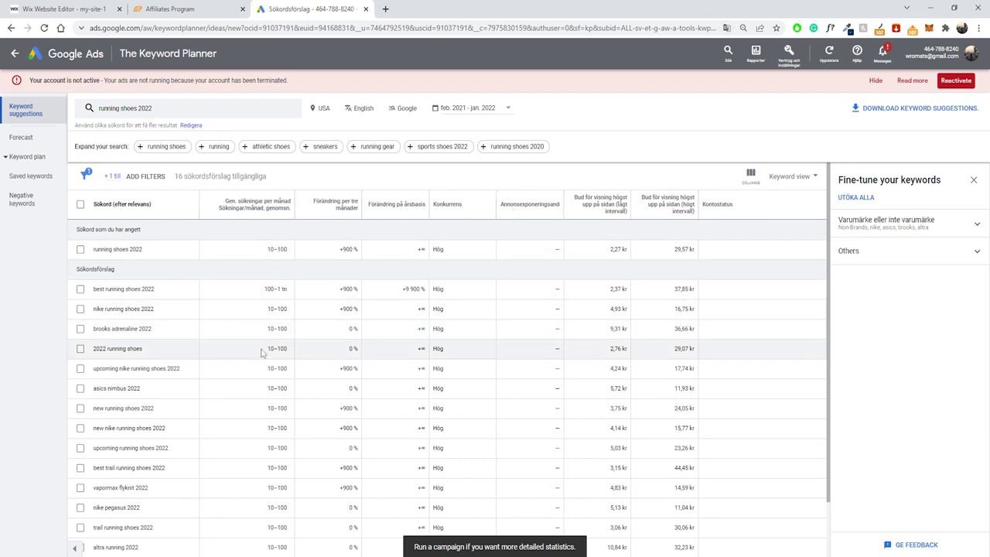
pyautogui.click(258, 213)
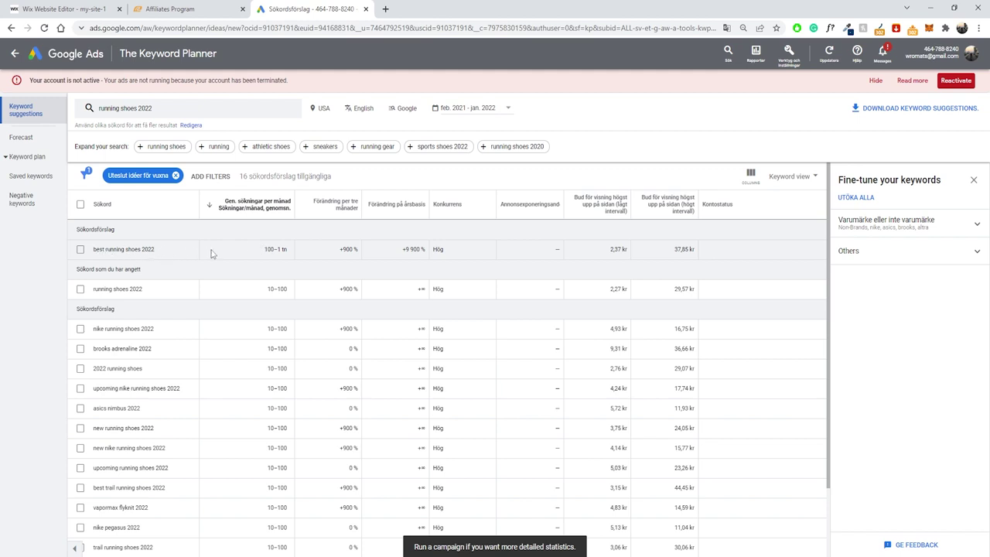
# Highlight the top keyword's 100–1K search volume and +900% three-month change.
pyautogui.moveTo(263, 249); pyautogui.dragTo(358, 248)
pyautogui.click(274, 249)
pyautogui.click(328, 252)
pyautogui.click(355, 248)
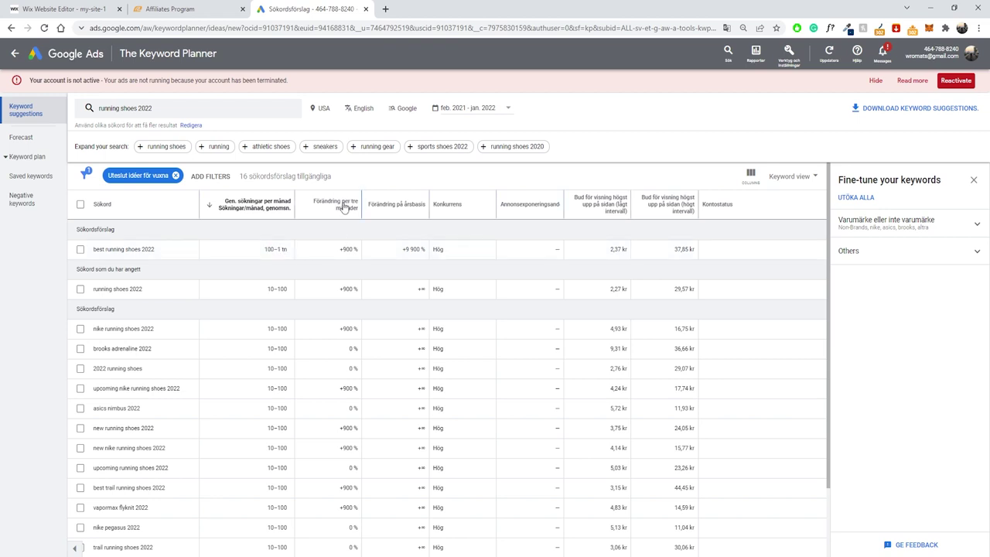
pyautogui.moveTo(333, 207)
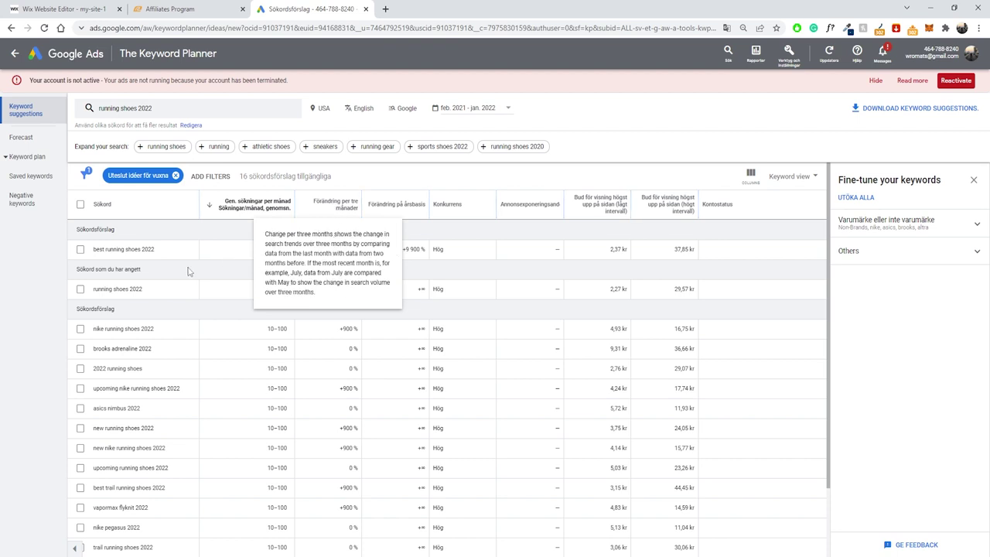
pyautogui.scroll(-1, 200, 278)
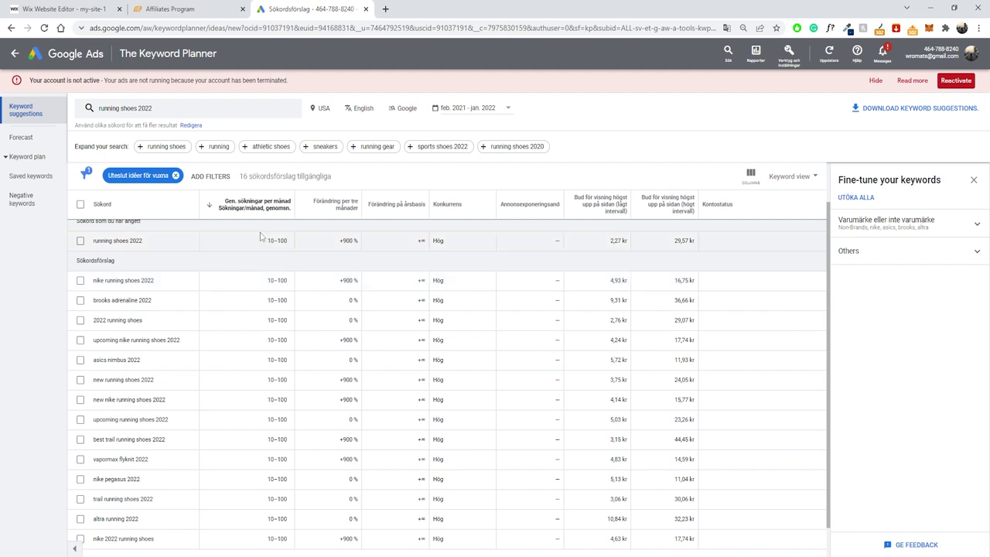
pyautogui.scroll(1, 221, 283)
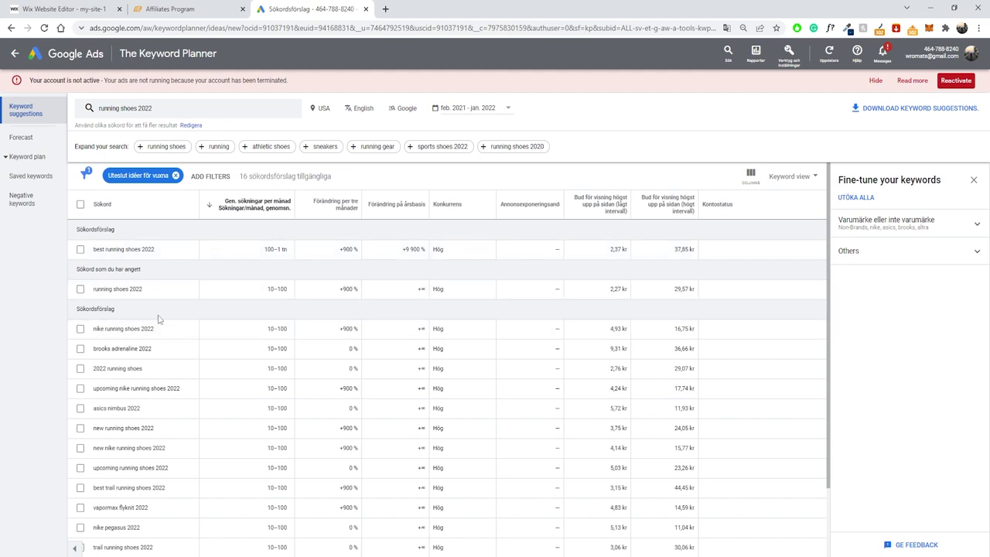
# Highlight keywords such as nike running shoes 2022, brooks adrenaline 2022 and upcoming nike running shoes 2022.
pyautogui.tripleClick(122, 328)
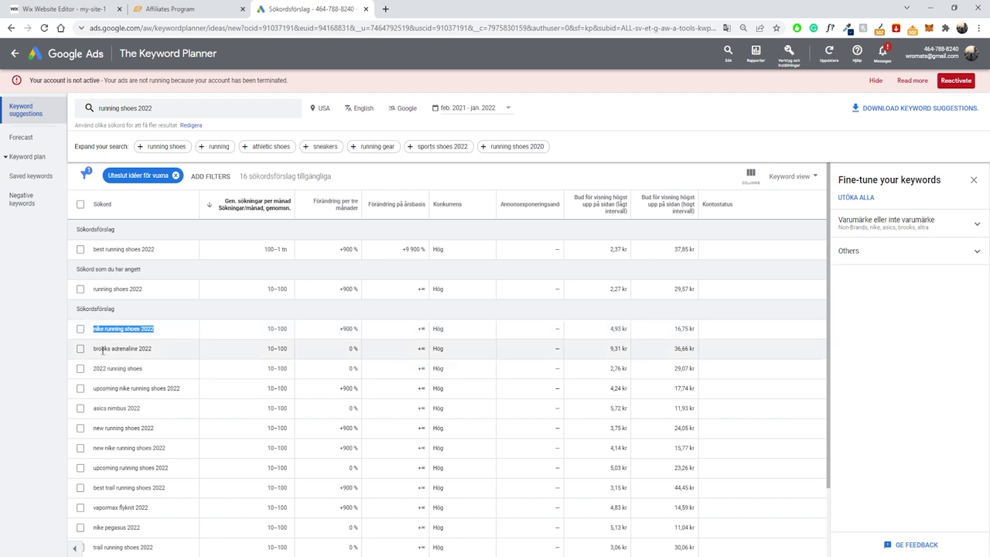
pyautogui.moveTo(159, 353); pyautogui.dragTo(94, 352)
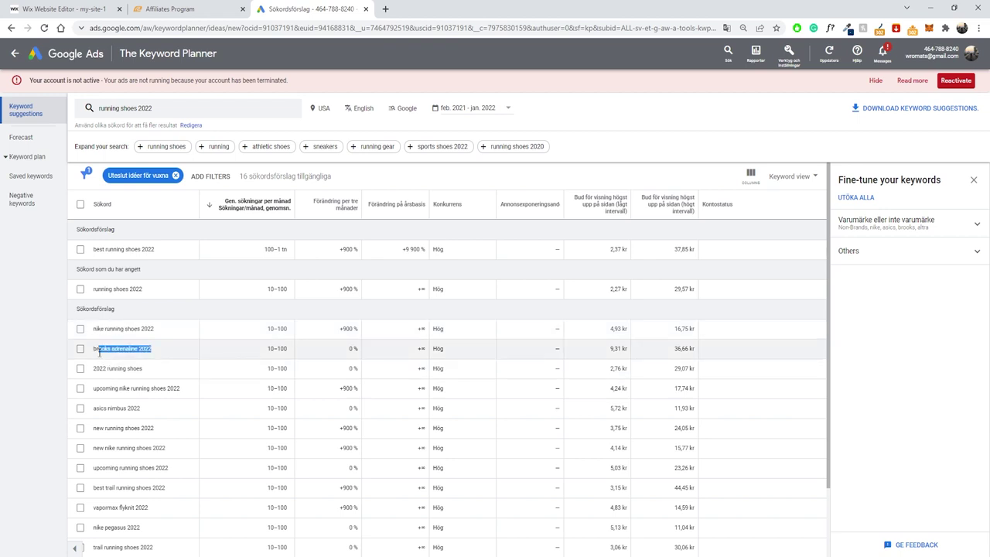
pyautogui.click(107, 352)
pyautogui.scroll(-1, 107, 350)
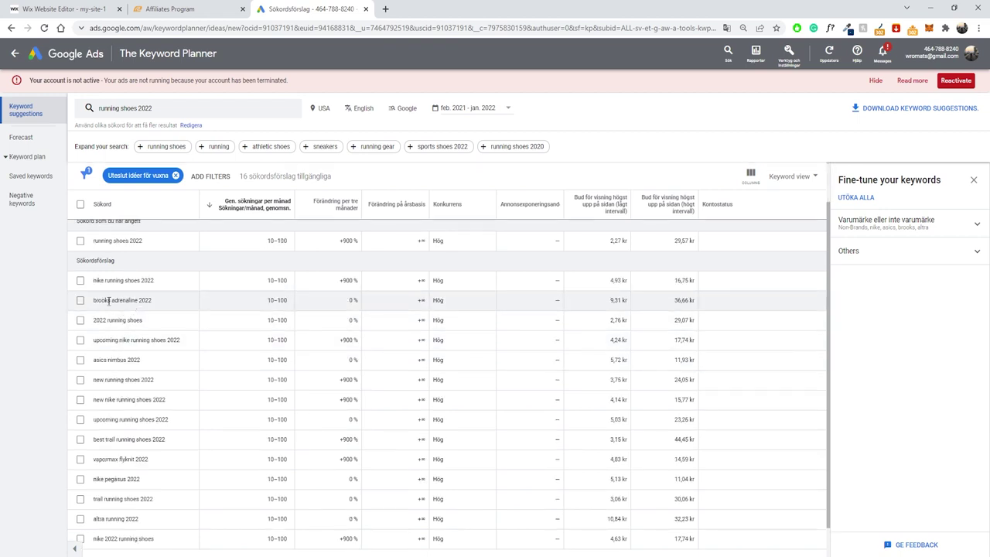
pyautogui.moveTo(151, 300); pyautogui.dragTo(190, 340)
pyautogui.click(120, 300)
pyautogui.click(122, 323)
pyautogui.click(130, 341)
pyautogui.click(187, 348)
pyautogui.moveTo(263, 343); pyautogui.dragTo(273, 344)
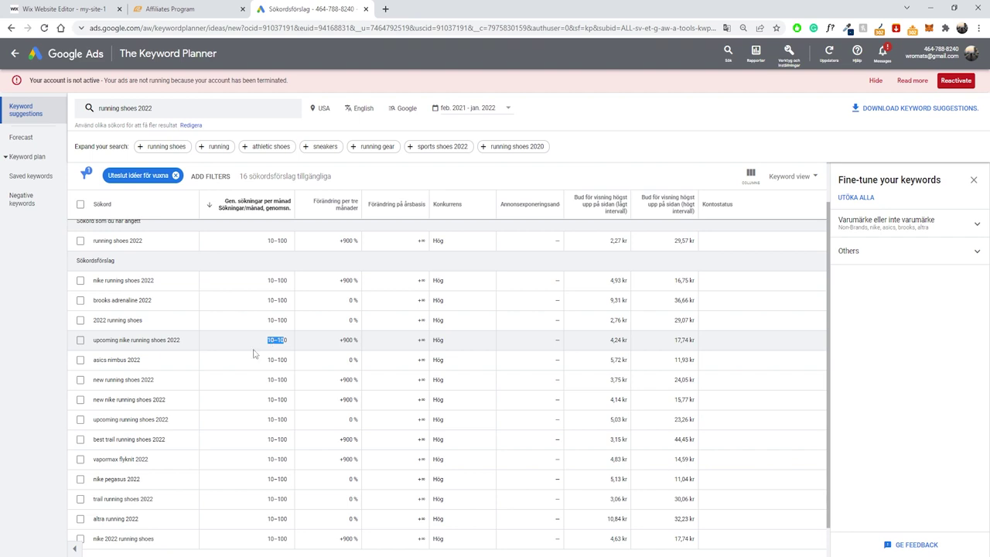
pyautogui.moveTo(104, 379); pyautogui.dragTo(135, 381)
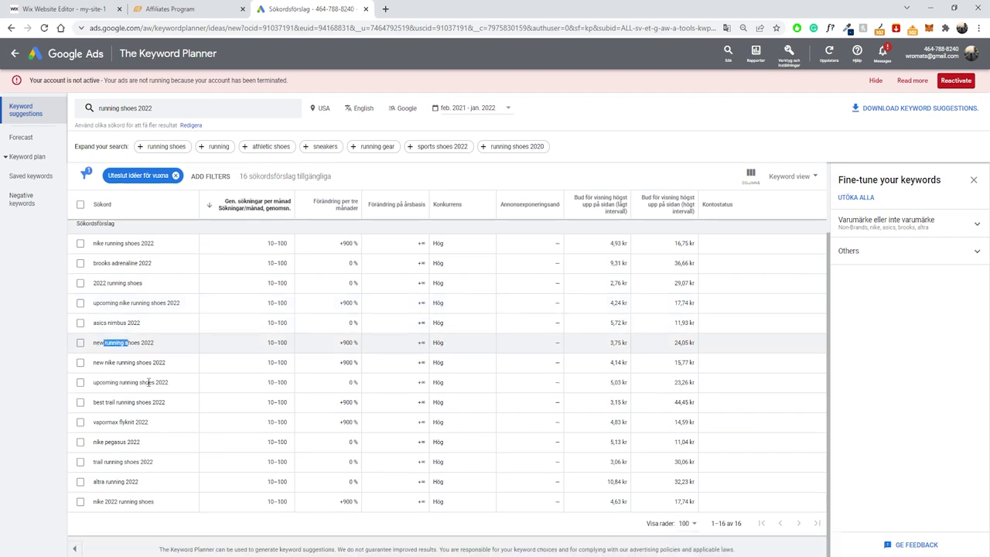
pyautogui.scroll(1, 196, 389)
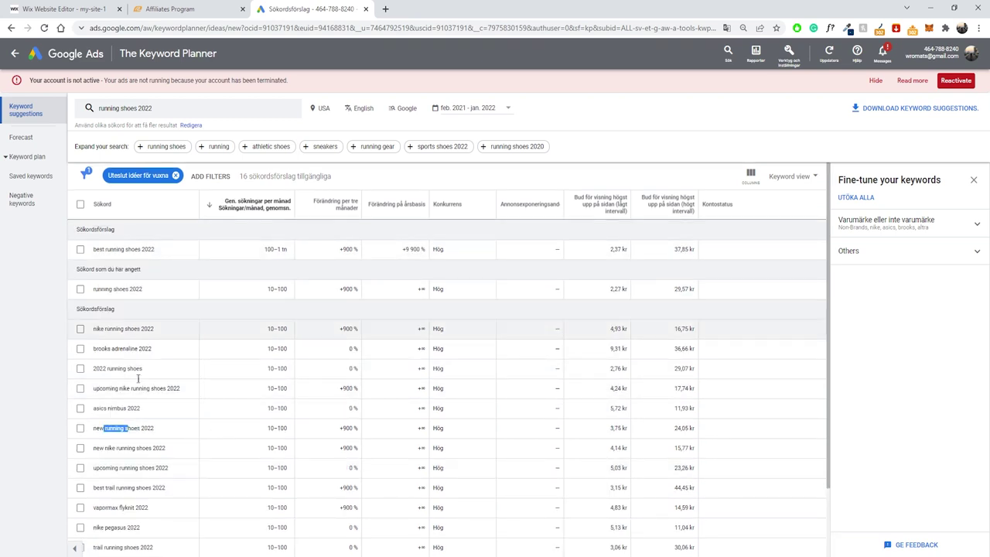
pyautogui.click(164, 114)
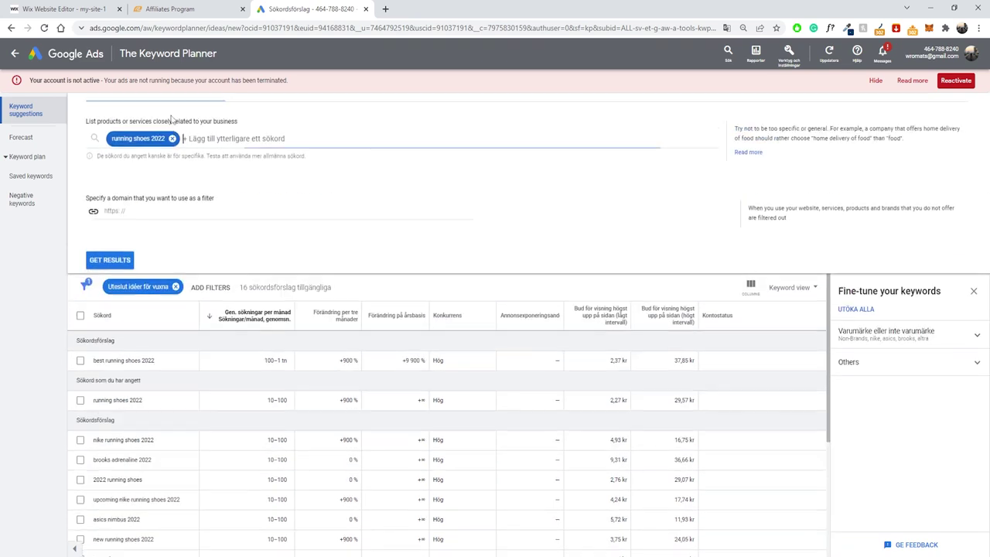
pyautogui.moveTo(179, 156); pyautogui.dragTo(149, 156)
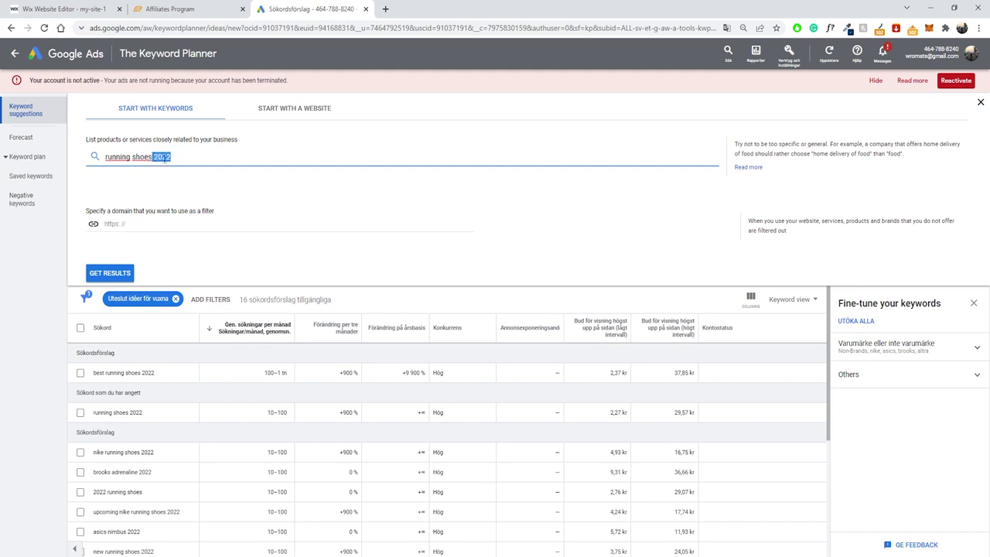
pyautogui.press('BackSpace')
pyautogui.click(124, 273)
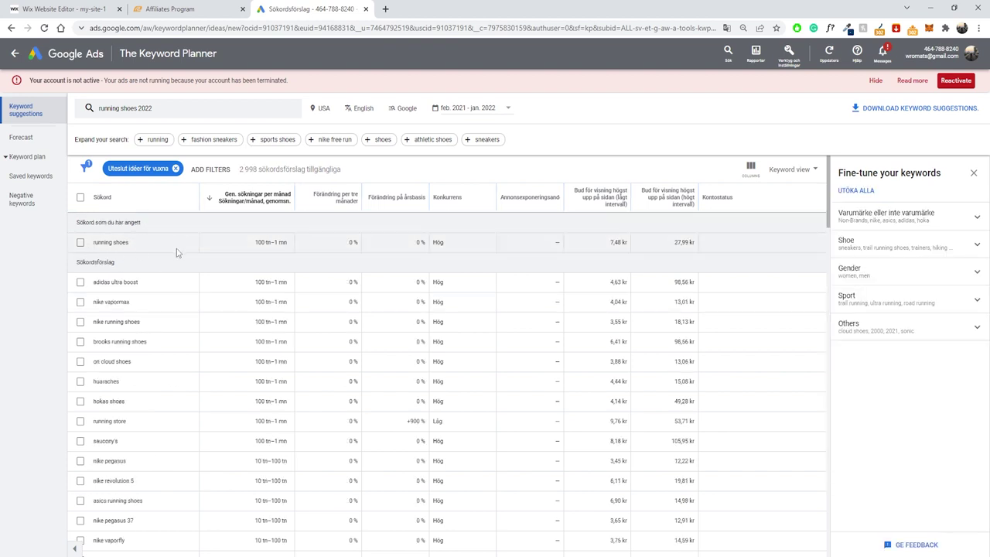
pyautogui.moveTo(140, 245); pyautogui.dragTo(92, 243)
pyautogui.click(106, 243)
pyautogui.moveTo(92, 243); pyautogui.dragTo(136, 246)
pyautogui.click(130, 246)
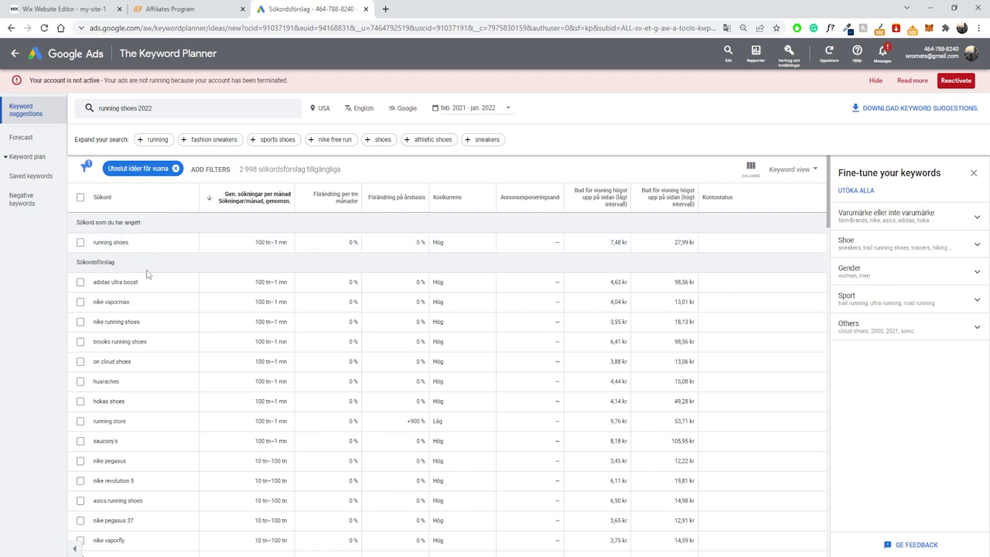
pyautogui.scroll(-4, 194, 304)
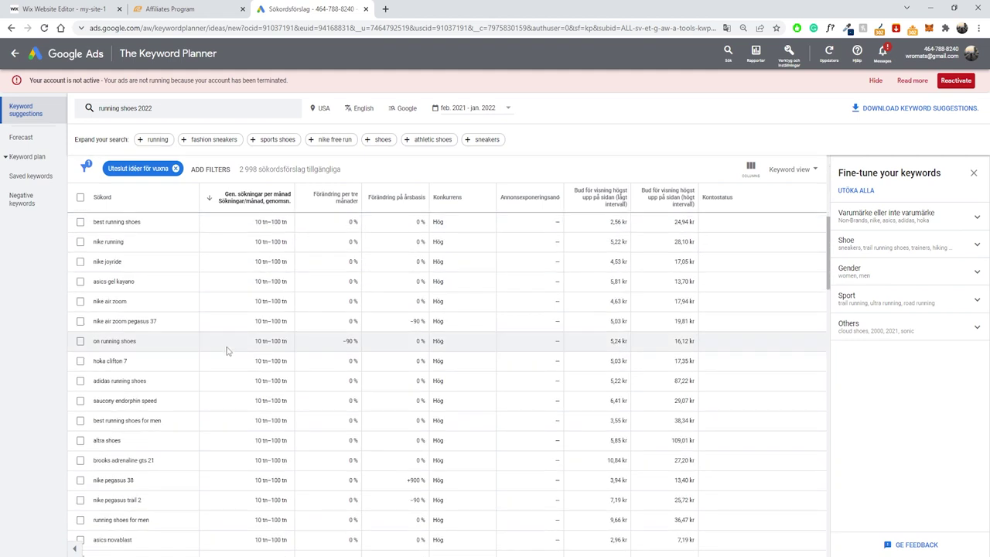
pyautogui.scroll(-2, 219, 352)
pyautogui.scroll(2, 220, 351)
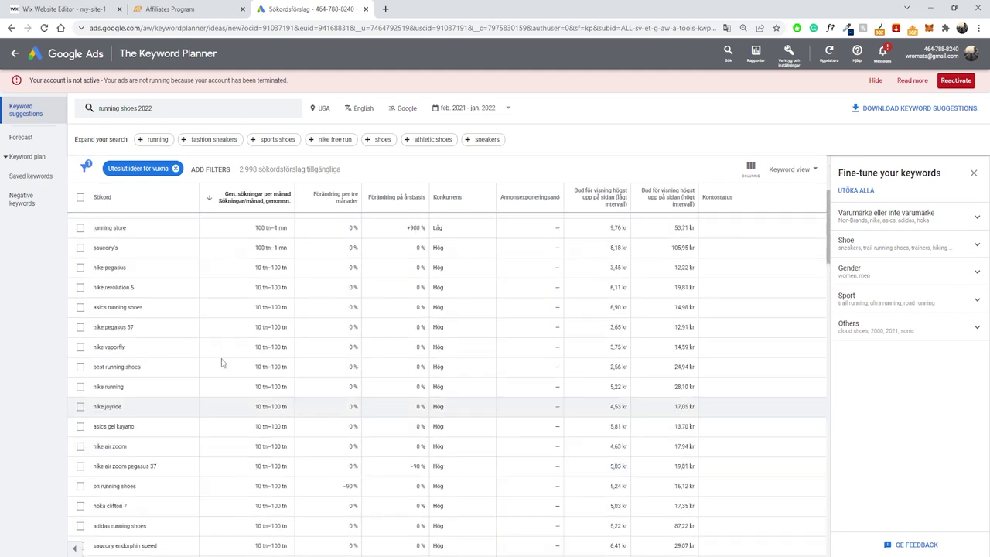
pyautogui.scroll(-1, 224, 361)
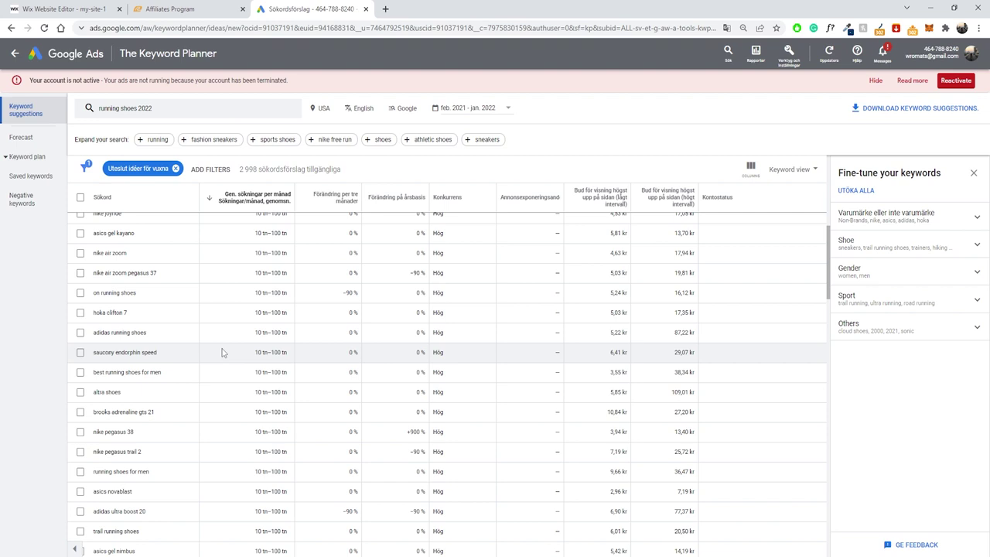
pyautogui.scroll(-5, 185, 309)
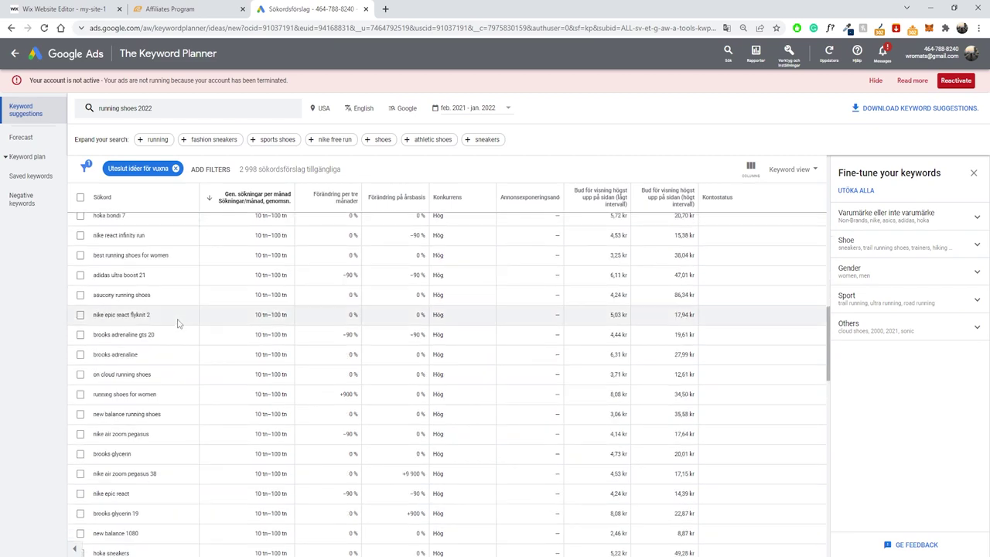
pyautogui.scroll(-5, 177, 323)
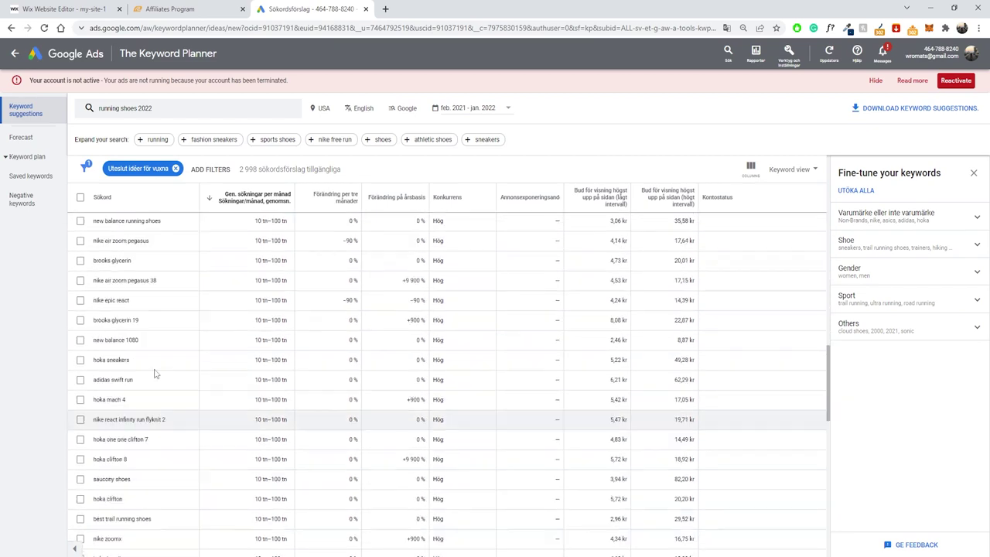
pyautogui.scroll(10, 155, 373)
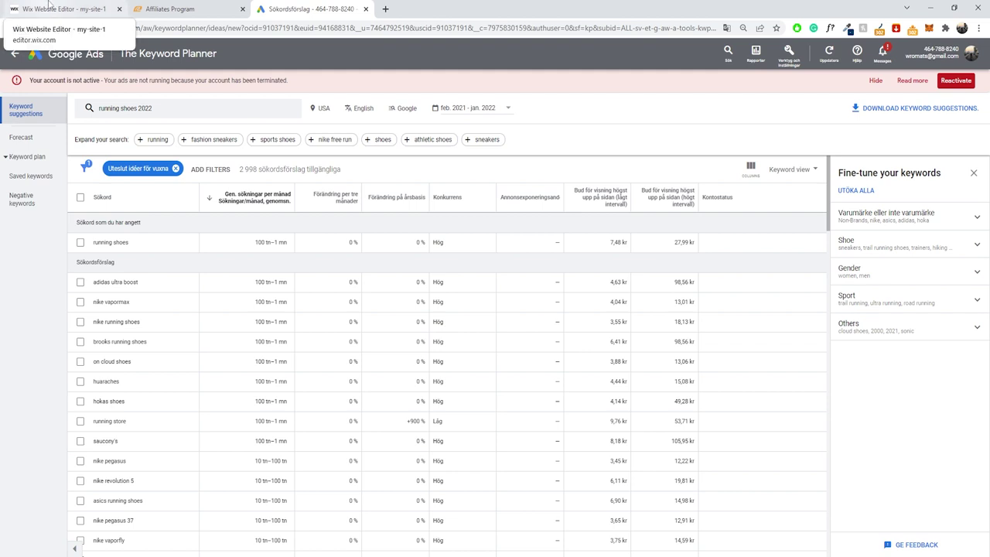
# In the blog post body, type 'test test test' and paste copies of it to lengthen the filler.
pyautogui.click(48, 8)
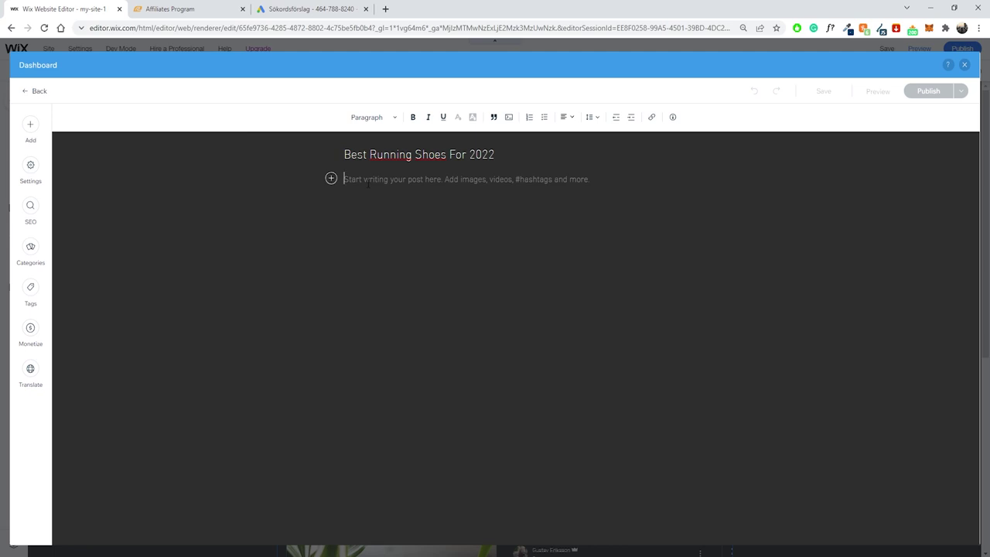
pyautogui.write('test test test')
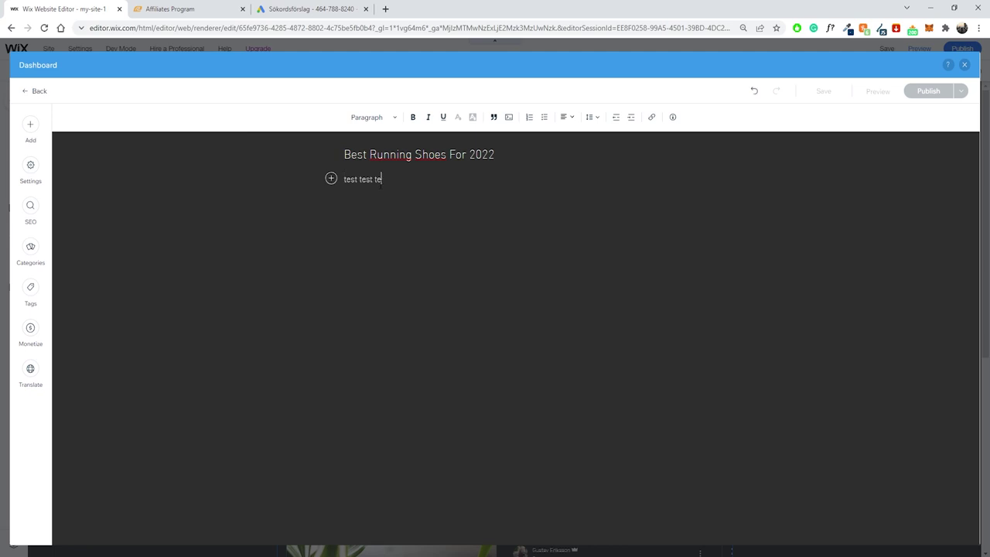
pyautogui.moveTo(388, 179); pyautogui.dragTo(340, 179)
pyautogui.hotkey('ctrl', 'c')
pyautogui.press('Right')
pyautogui.hotkey('ctrl', 'v')
pyautogui.hotkey('ctrl', 'v')
pyautogui.hotkey('ctrl', 'v')
pyautogui.hotkey('ctrl', 'v')
pyautogui.hotkey('ctrl', 'v')
pyautogui.hotkey('ctrl', 'v')
pyautogui.hotkey('ctrl', 'v')
pyautogui.hotkey('ctrl', 'v')
pyautogui.hotkey('ctrl', 'v')
pyautogui.hotkey('ctrl', 'v')
pyautogui.hotkey('ctrl', 'v')
pyautogui.hotkey('ctrl', 'v')
pyautogui.hotkey('ctrl', 'v')
pyautogui.hotkey('ctrl', 'v')
pyautogui.hotkey('ctrl', 'v')
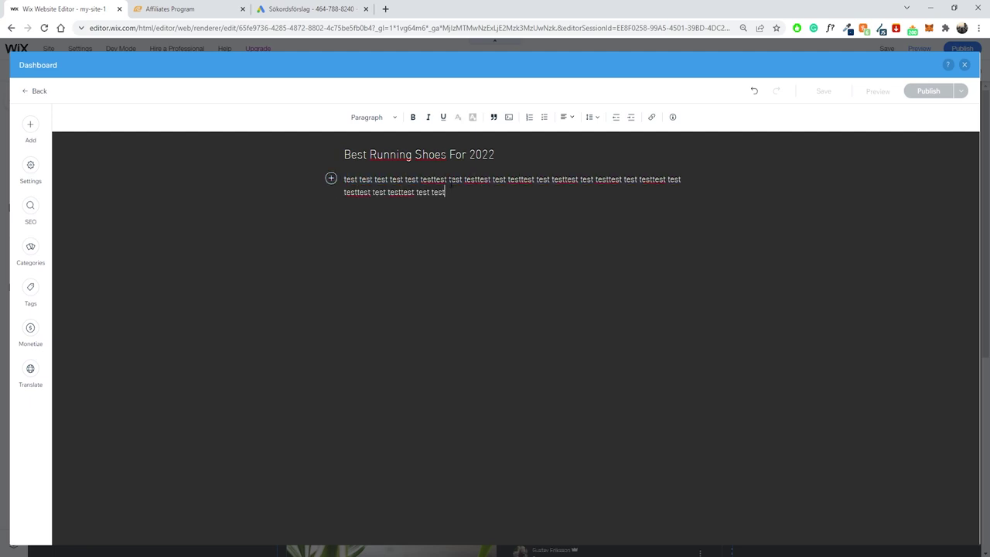
pyautogui.hotkey('ctrl', 'v')
pyautogui.hotkey('ctrl', 'v')
pyautogui.hotkey('ctrl', 'v')
pyautogui.hotkey('ctrl', 'v')
pyautogui.hotkey('ctrl', 'v')
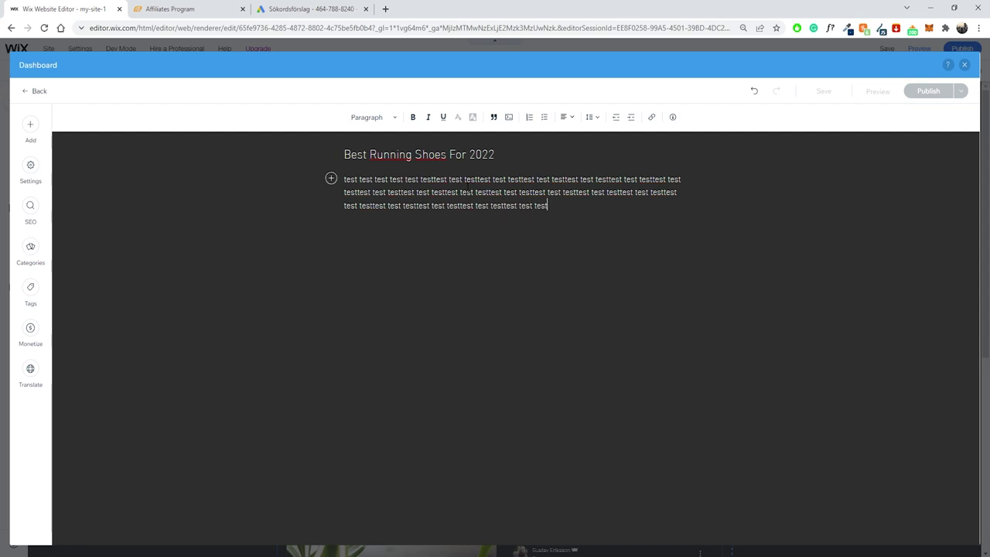
# End the filler paragraph with a period and start a new line reading 'Shoe #1'.
pyautogui.moveTo(584, 205); pyautogui.dragTo(313, 176)
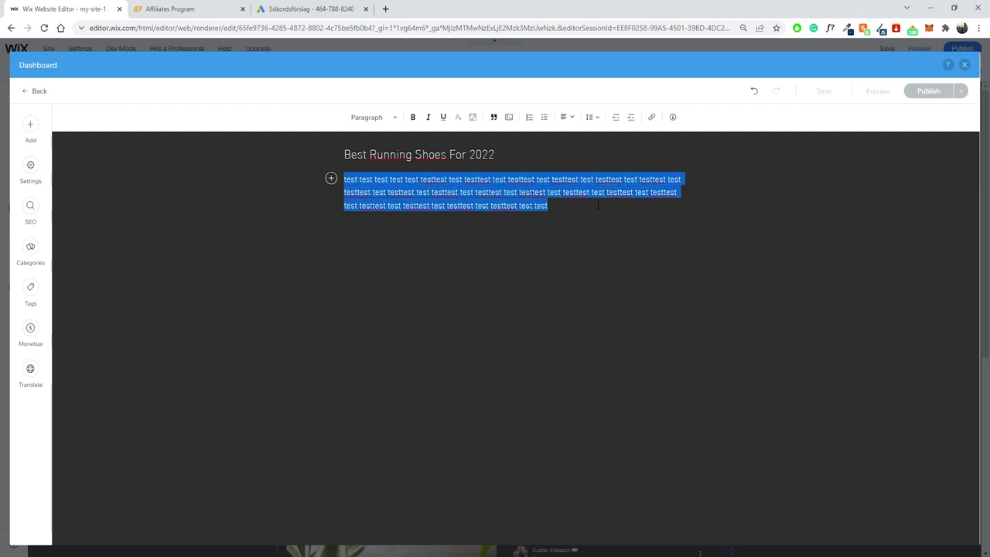
pyautogui.click(593, 203)
pyautogui.write('.')
pyautogui.press('Return')
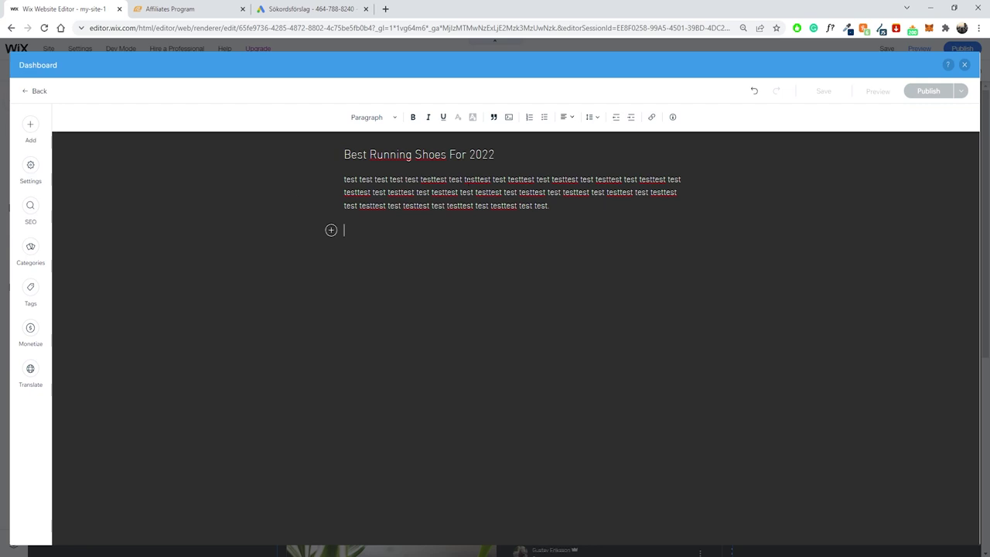
pyautogui.write('Shoe #1')
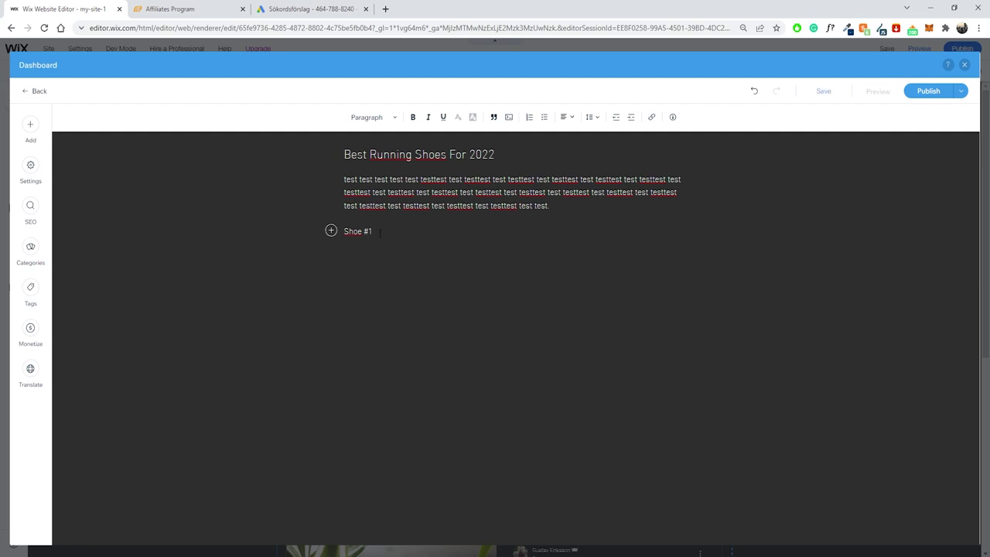
# Format the 'Shoe #1' line as Heading 2.
pyautogui.moveTo(379, 232); pyautogui.dragTo(344, 231)
pyautogui.click(384, 122)
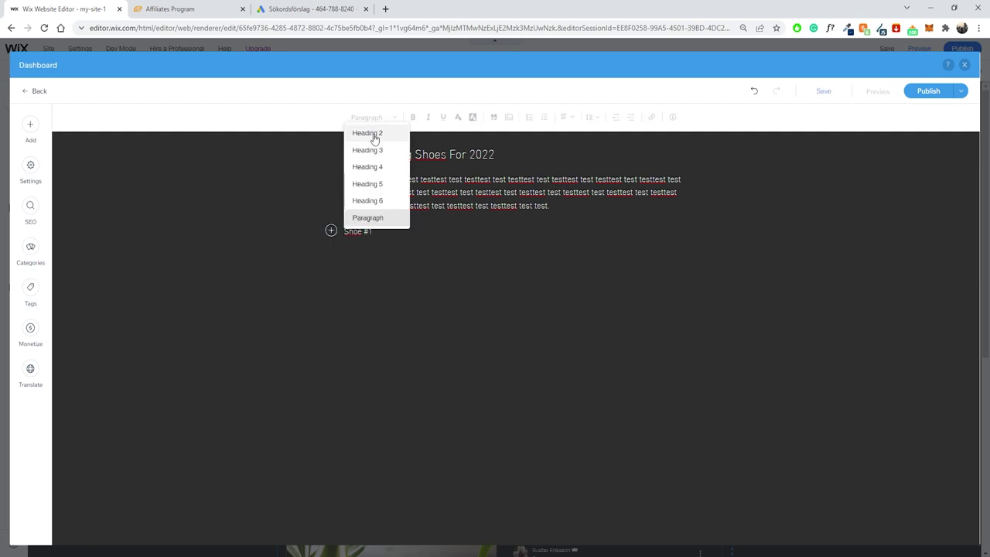
pyautogui.click(376, 133)
pyautogui.click(361, 235)
pyautogui.moveTo(388, 235); pyautogui.dragTo(344, 235)
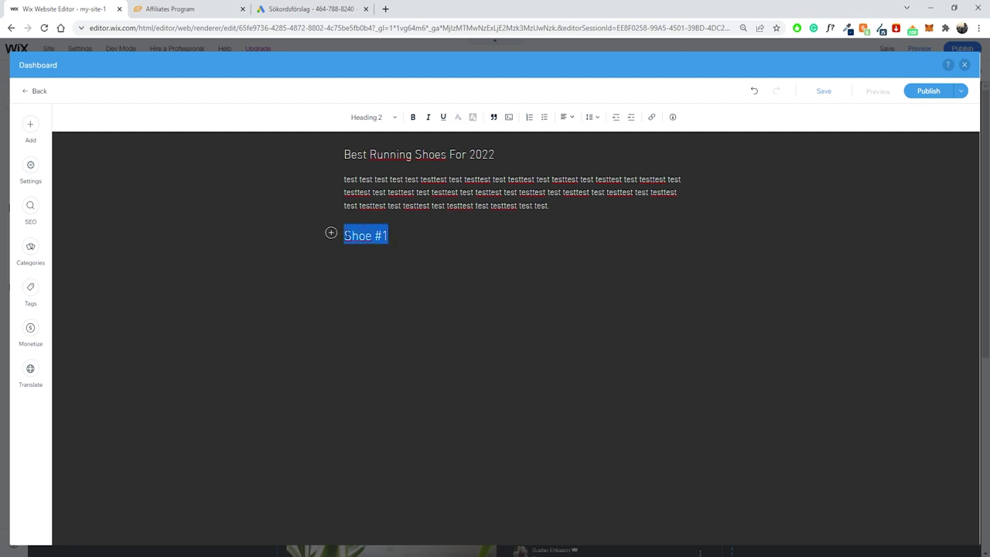
pyautogui.click(372, 235)
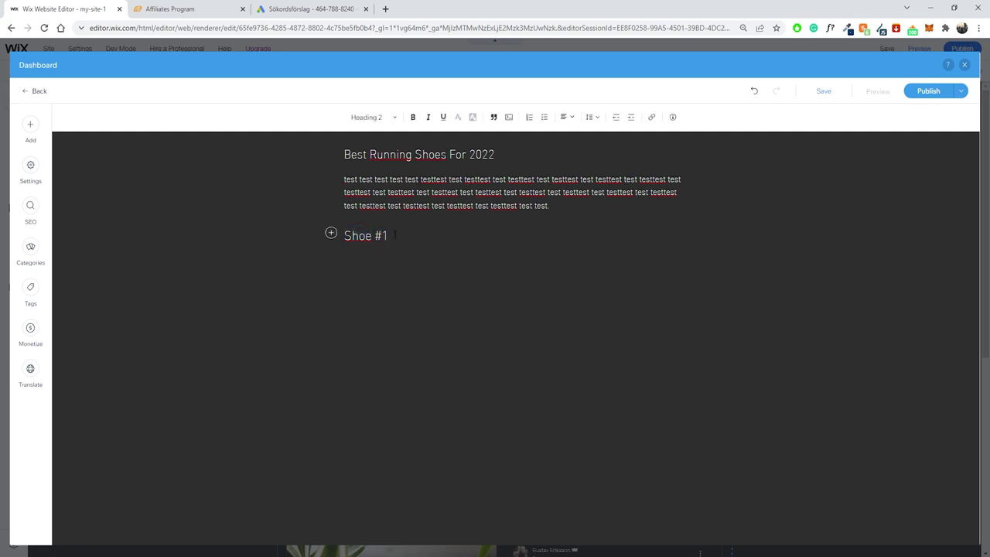
# Paste a copy of the test filler paragraph on a new line below Shoe #1.
pyautogui.moveTo(550, 206); pyautogui.dragTo(330, 181)
pyautogui.click(390, 252)
pyautogui.press('Return')
pyautogui.hotkey('ctrl', 'v')
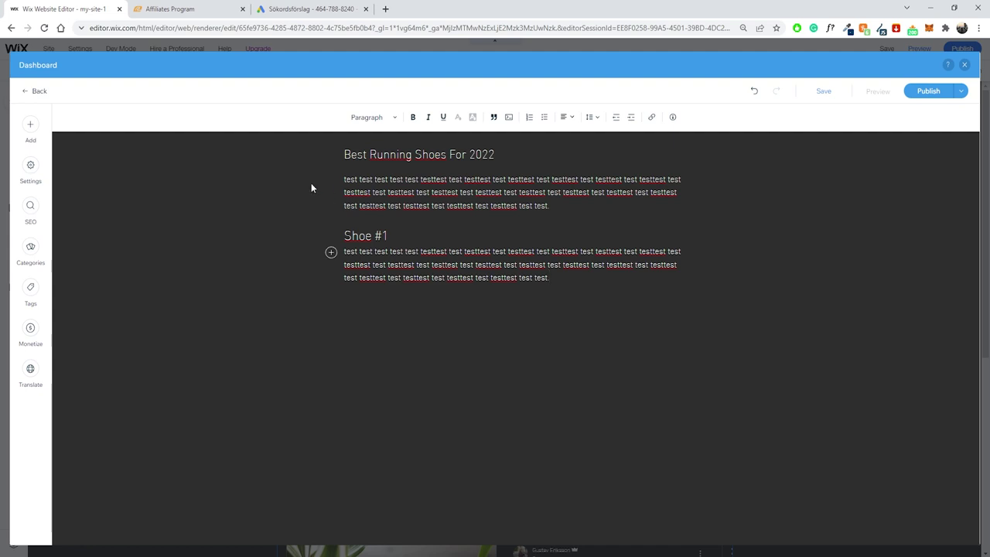
# Type 'Click' at the end of the Shoe #1 filler paragraph.
pyautogui.moveTo(344, 154); pyautogui.dragTo(507, 150)
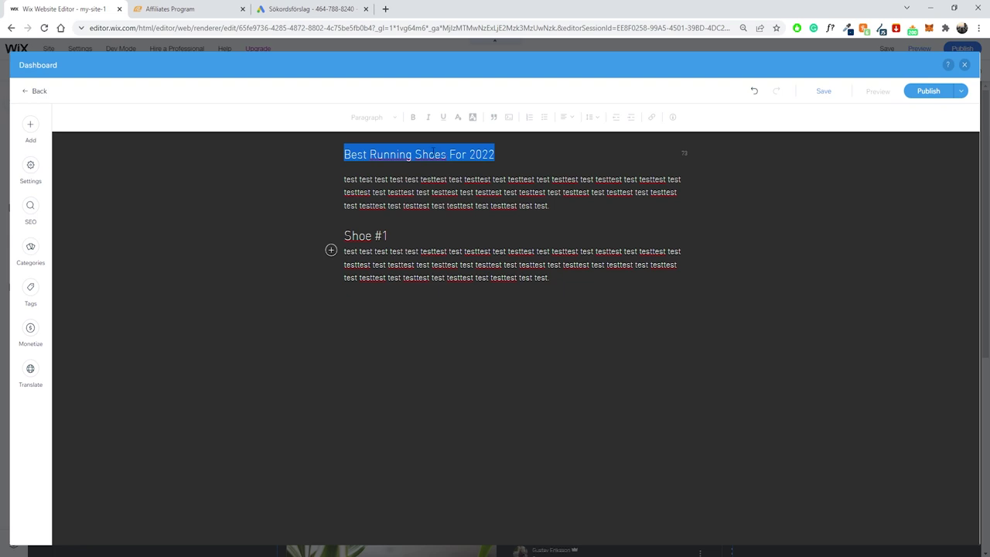
pyautogui.click(433, 152)
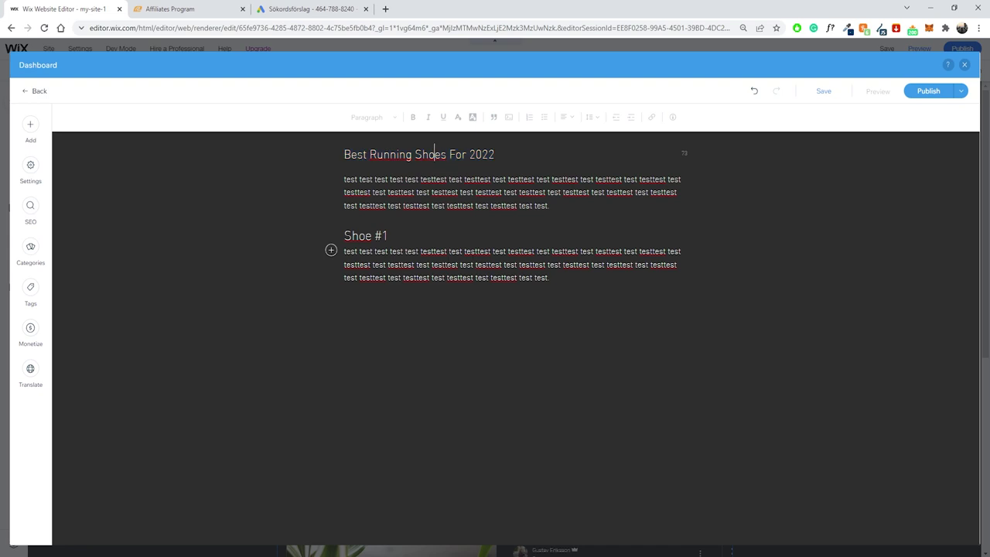
pyautogui.moveTo(573, 281); pyautogui.dragTo(411, 228)
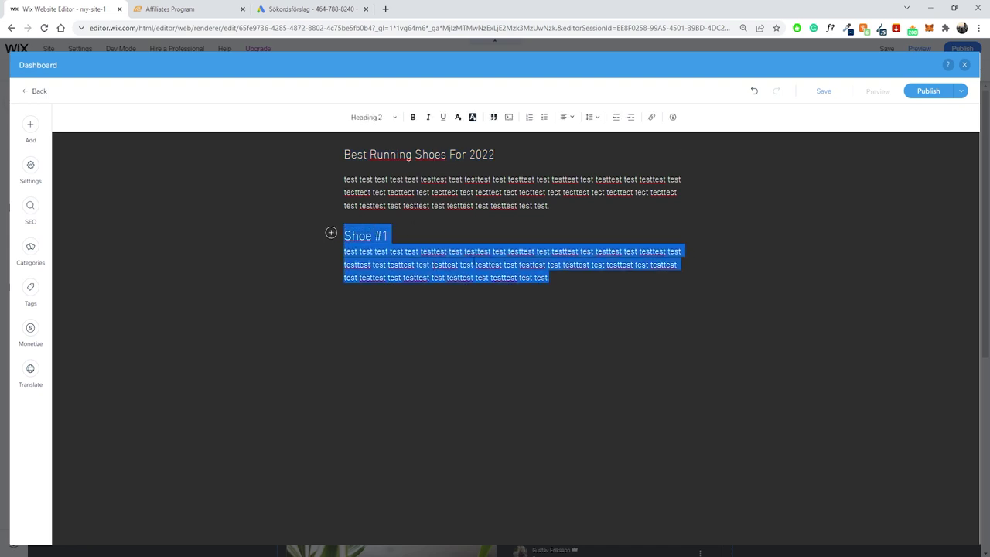
pyautogui.click(448, 252)
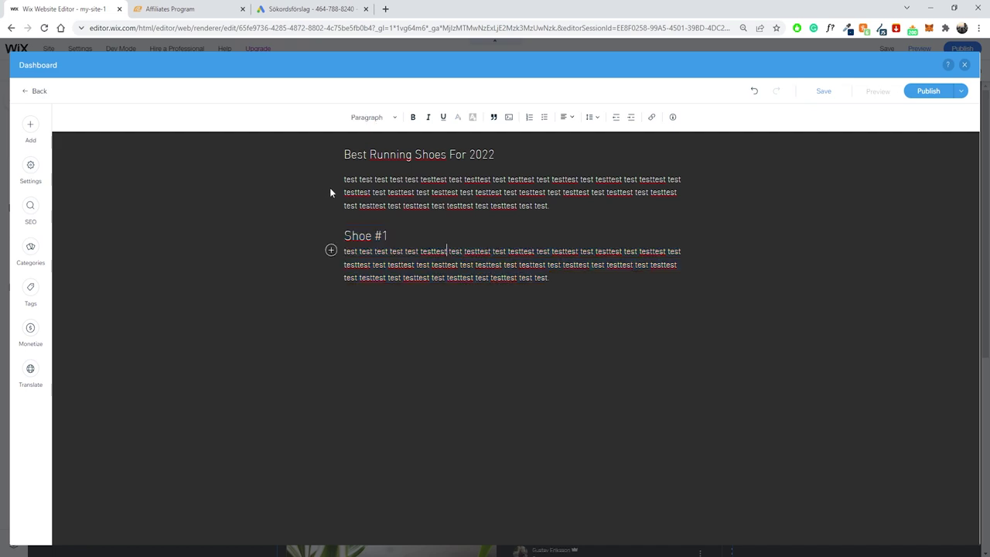
pyautogui.click(556, 280)
pyautogui.write('Click')
# Complete it as 'Click here to buy.' and move it onto its own line.
pyautogui.moveTo(569, 278); pyautogui.dragTo(305, 242)
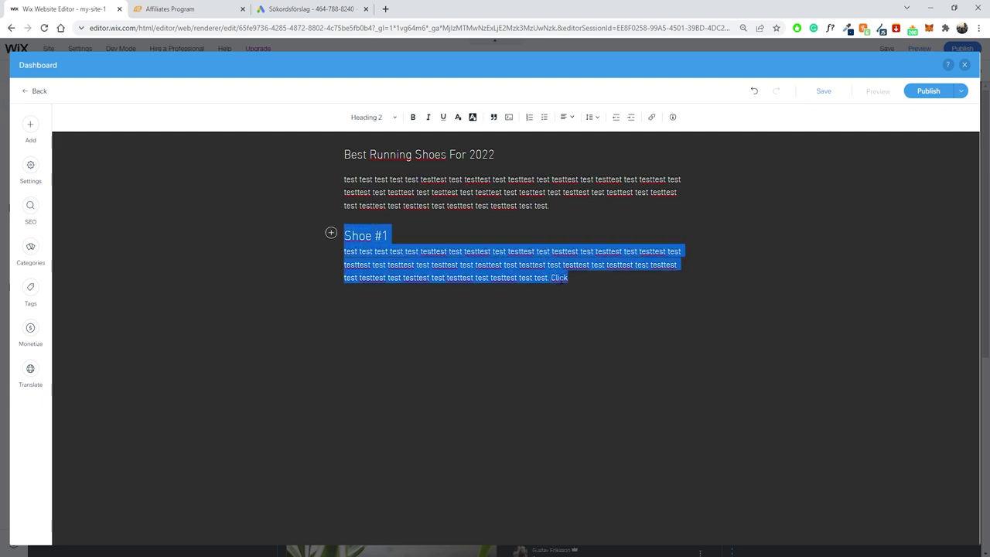
pyautogui.click(584, 278)
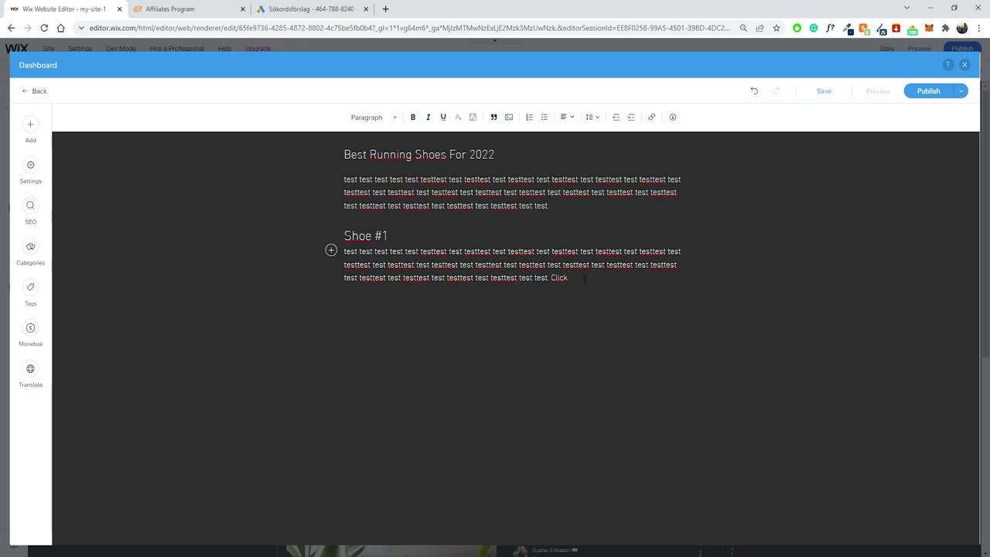
pyautogui.write('here to buy.')
pyautogui.click(550, 277)
pyautogui.press('Return')
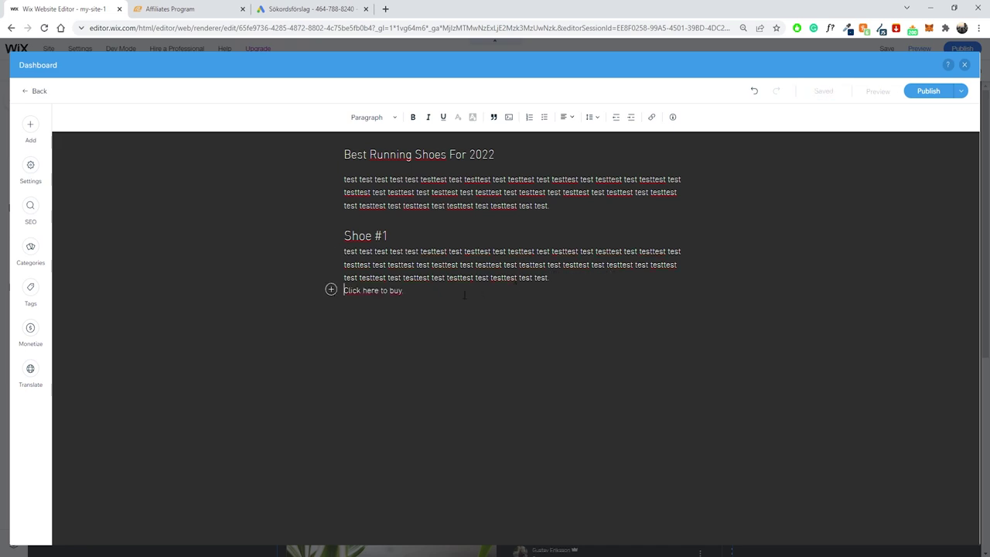
pyautogui.moveTo(404, 303); pyautogui.dragTo(335, 307)
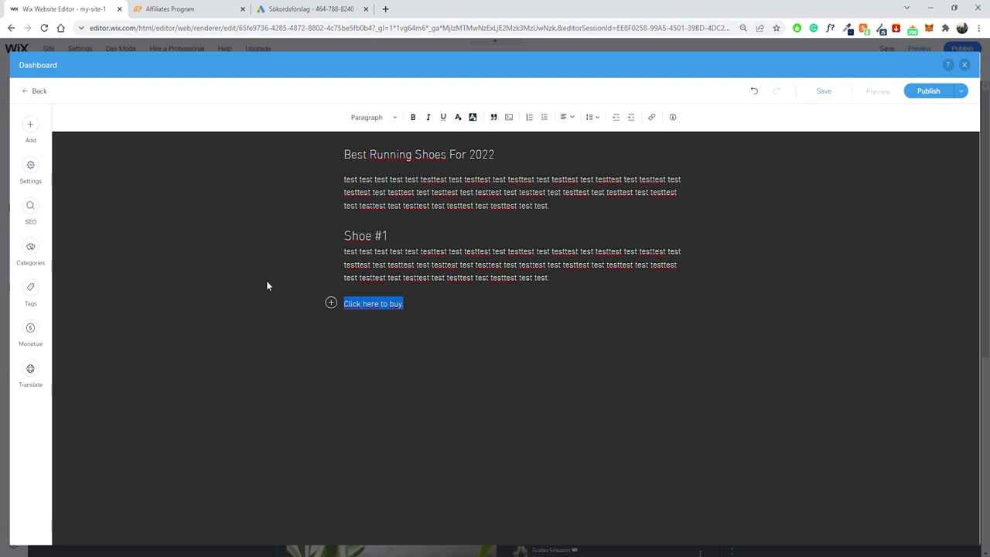
# Copy the Road Runner Sports affiliates page address, then reselect 'Click here to buy.' in the post.
pyautogui.click(177, 6)
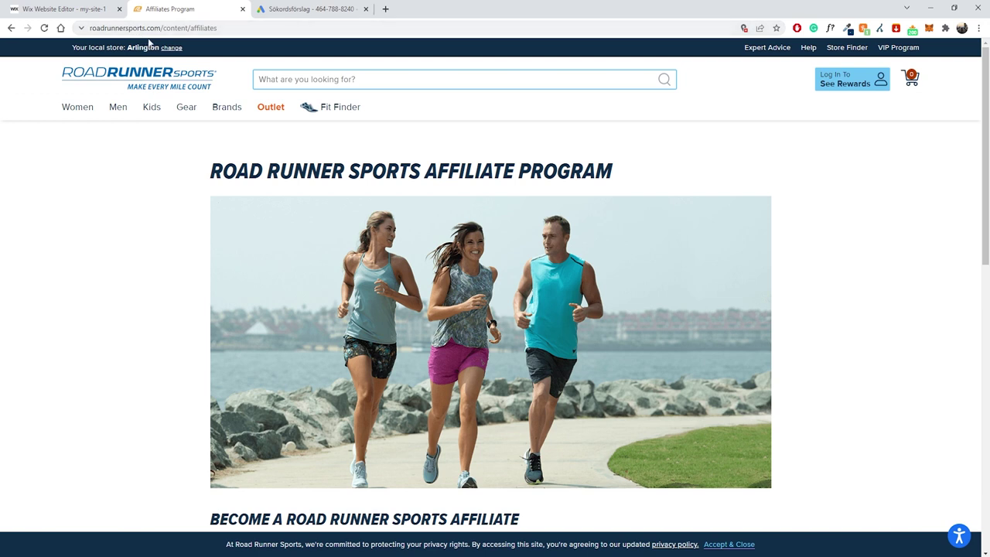
pyautogui.scroll(-1, 185, 224)
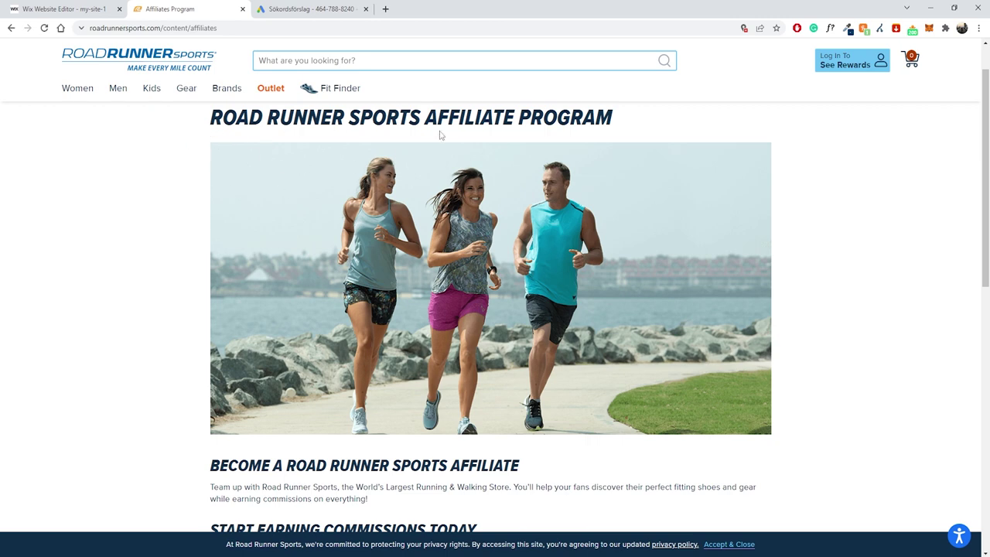
pyautogui.scroll(-3, 239, 143)
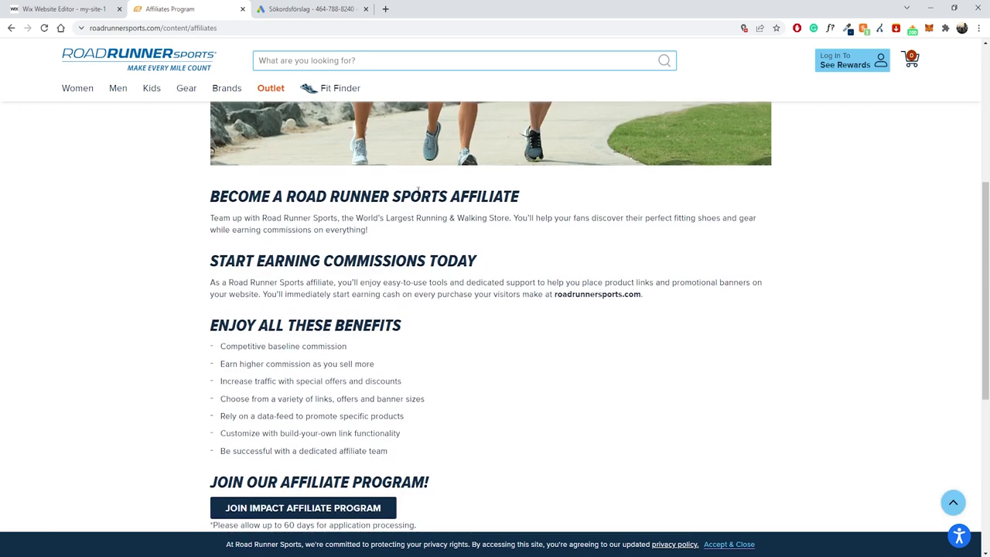
pyautogui.scroll(-3, 418, 190)
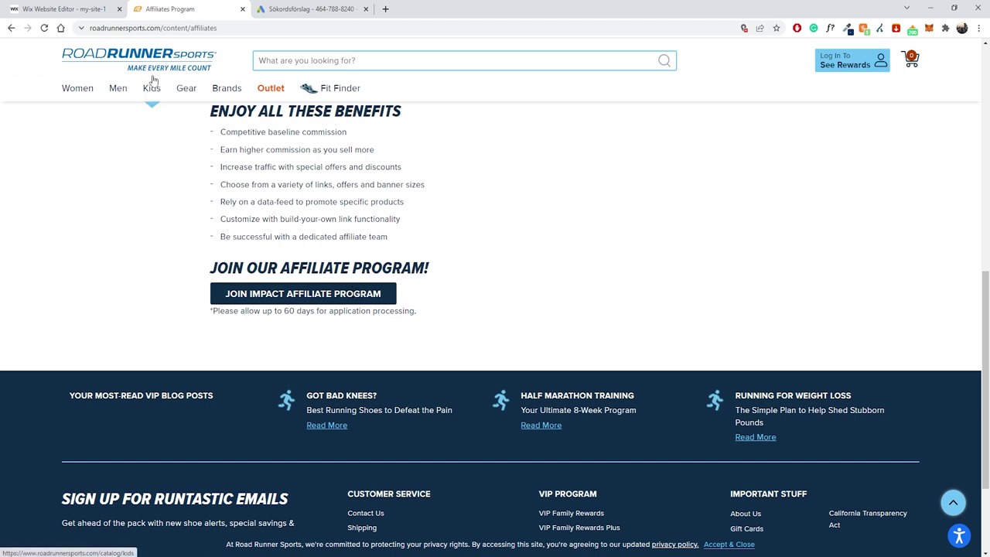
pyautogui.click(162, 29)
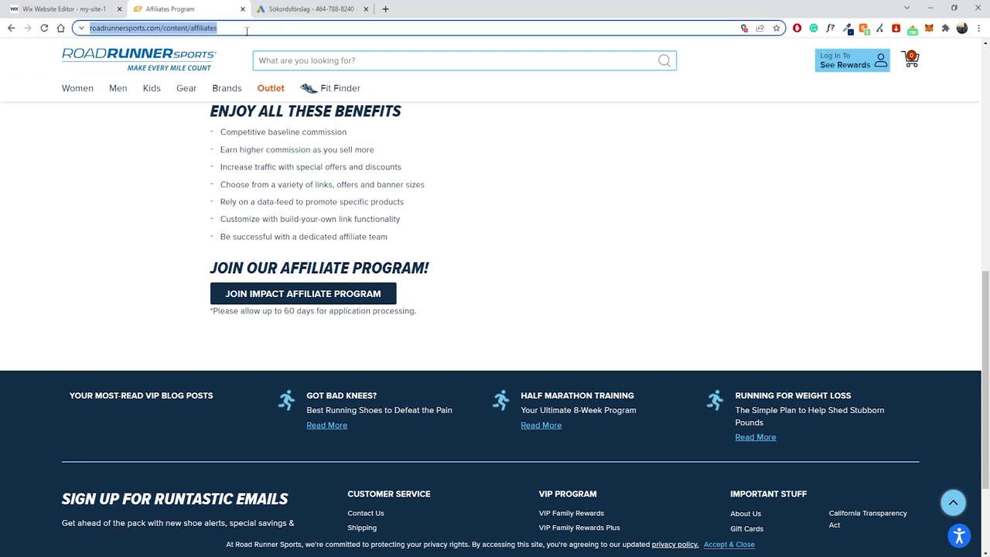
pyautogui.click(94, 8)
pyautogui.moveTo(404, 303); pyautogui.dragTo(324, 304)
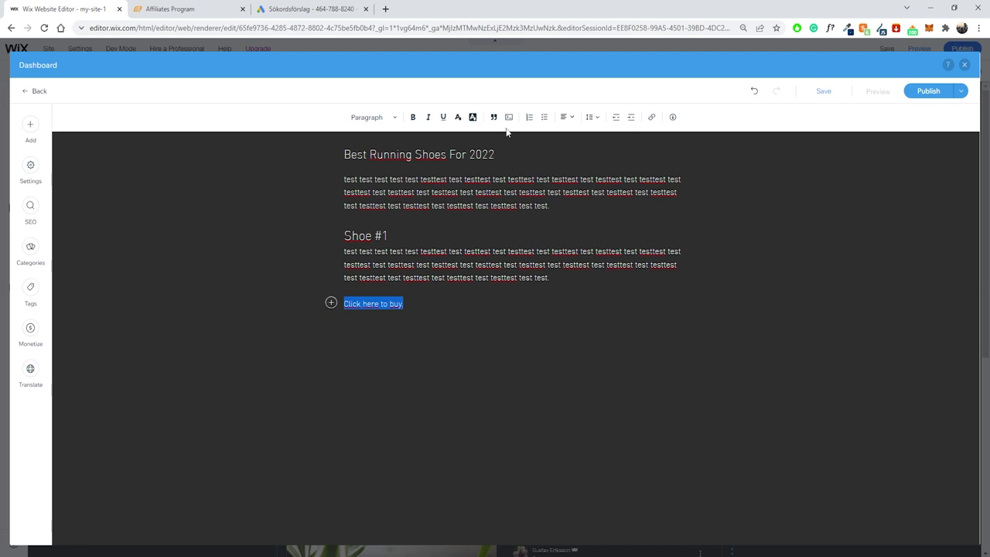
# Link 'Click here to buy.' to the affiliates URL plus affiliate ID, opening in a new tab.
pyautogui.click(652, 119)
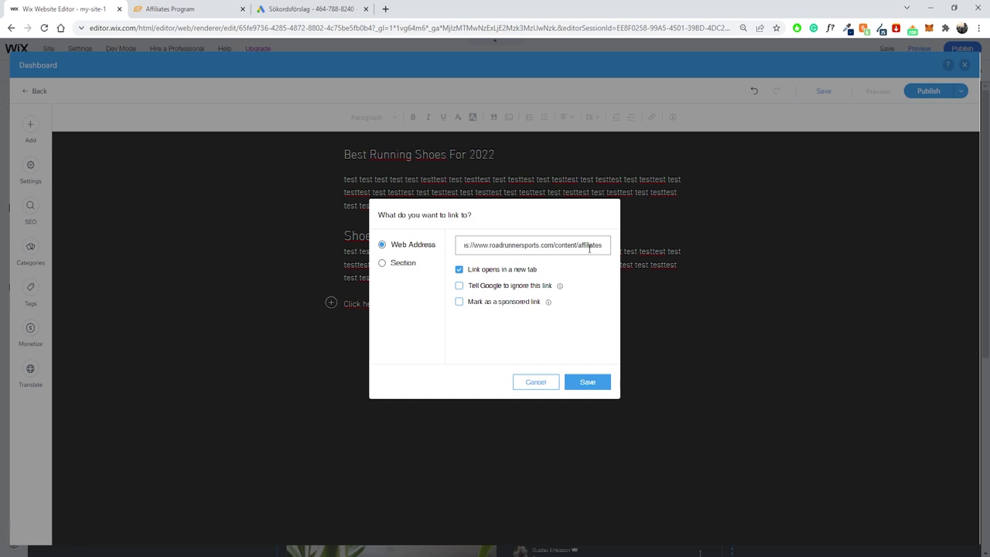
pyautogui.press('End')
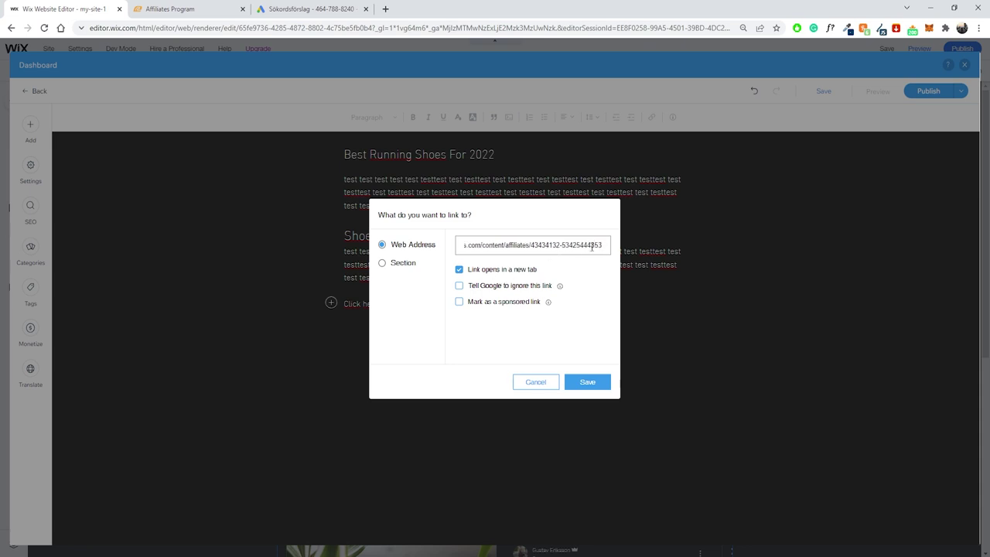
pyautogui.moveTo(598, 245); pyautogui.dragTo(415, 240)
pyautogui.moveTo(523, 245); pyautogui.dragTo(656, 239)
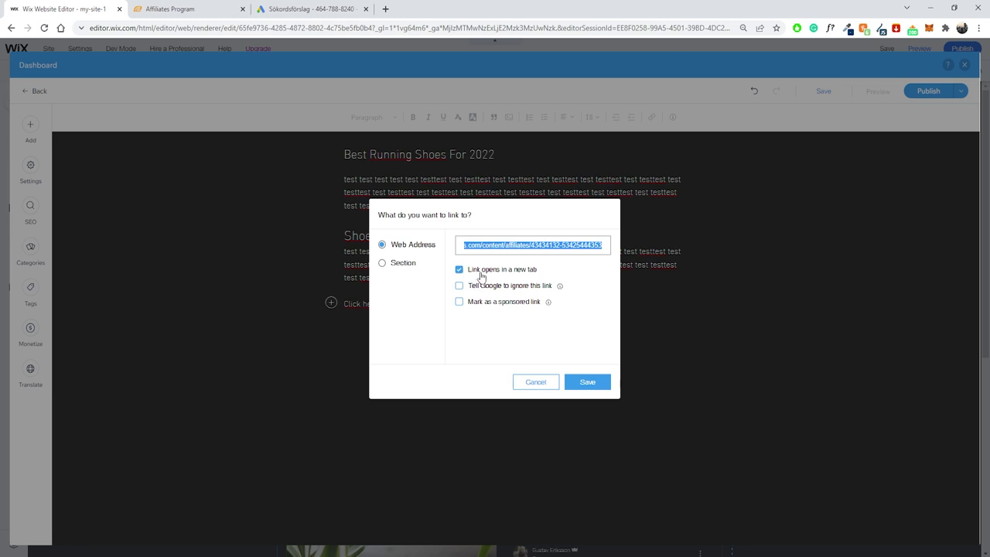
pyautogui.click(593, 385)
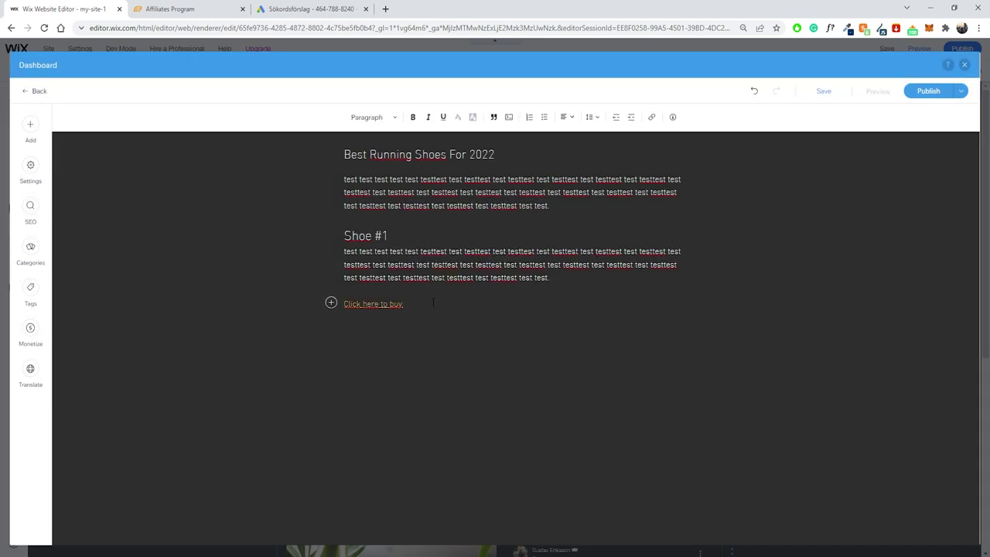
pyautogui.moveTo(433, 302); pyautogui.dragTo(342, 303)
# Make the 'Click here to buy.' link text bold.
pyautogui.click(413, 116)
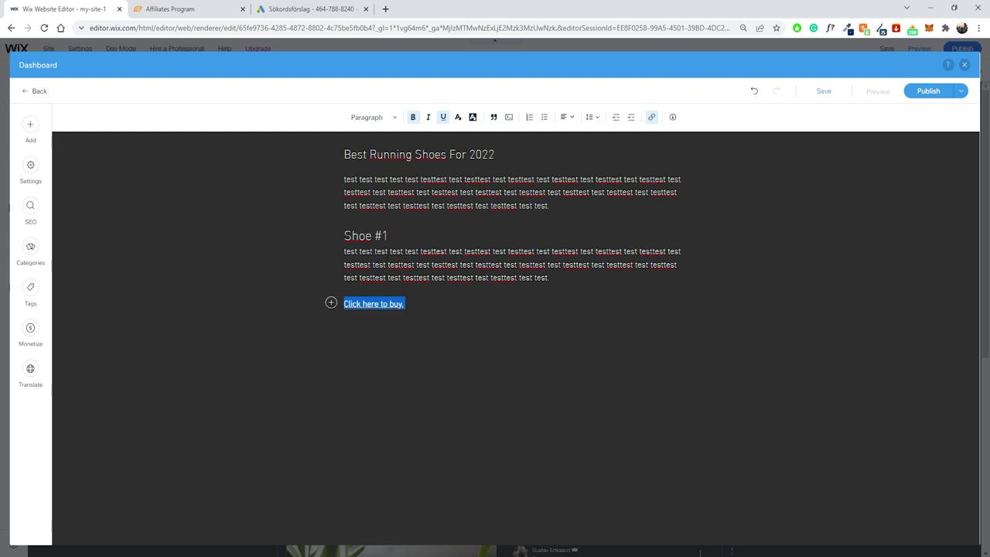
pyautogui.click(384, 264)
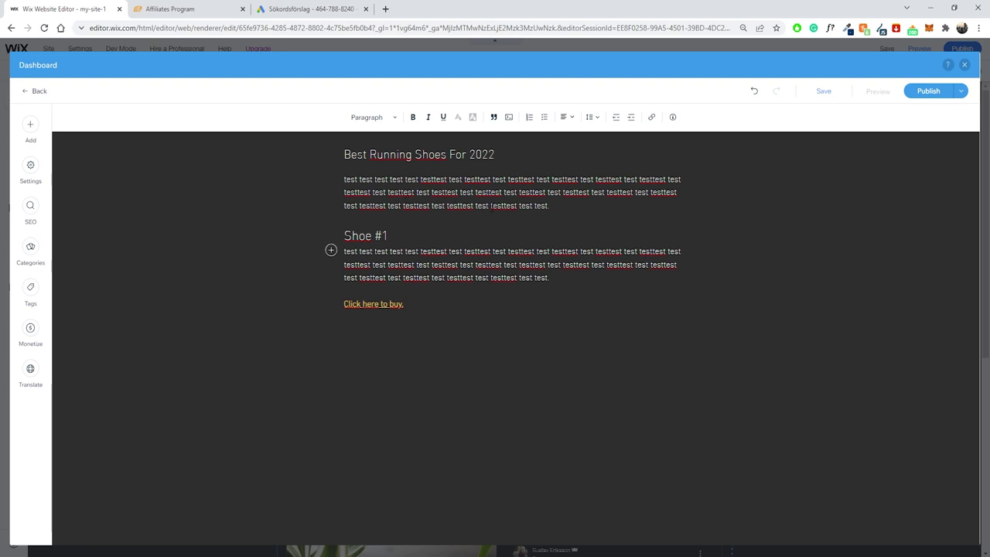
pyautogui.moveTo(550, 205); pyautogui.dragTo(336, 149)
pyautogui.click(442, 192)
# Open the post's SEO settings and start editing the URL slug.
pyautogui.click(33, 217)
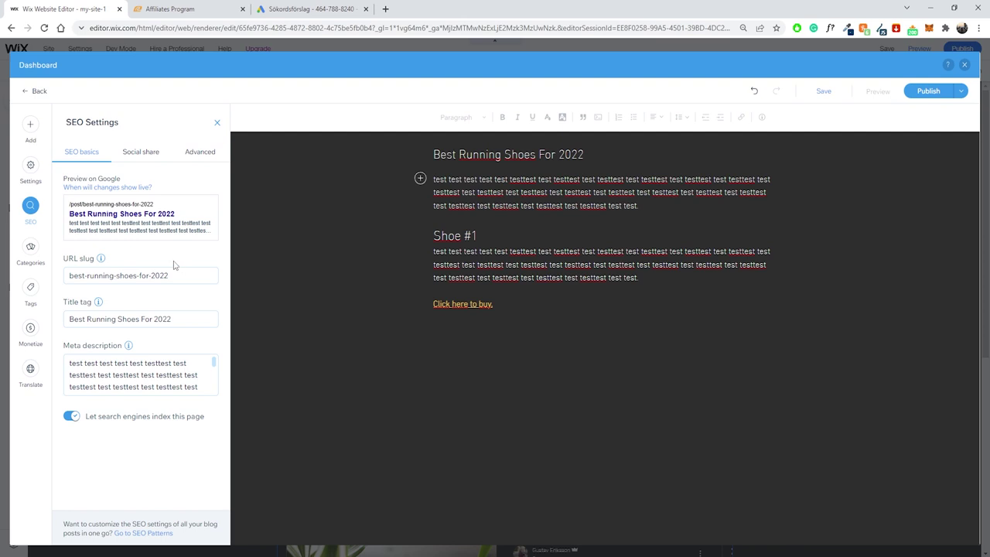
pyautogui.moveTo(101, 263)
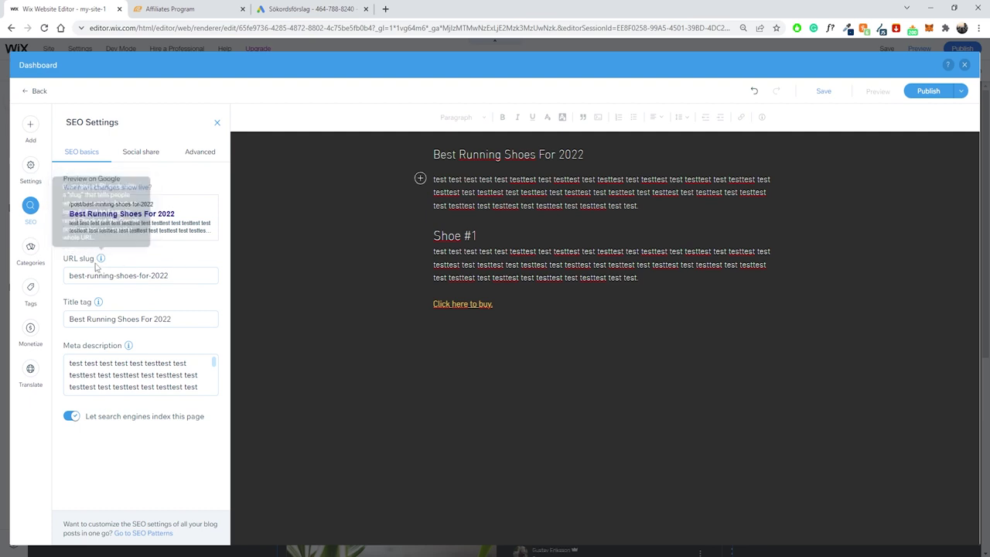
pyautogui.click(171, 275)
pyautogui.moveTo(195, 276); pyautogui.dragTo(57, 276)
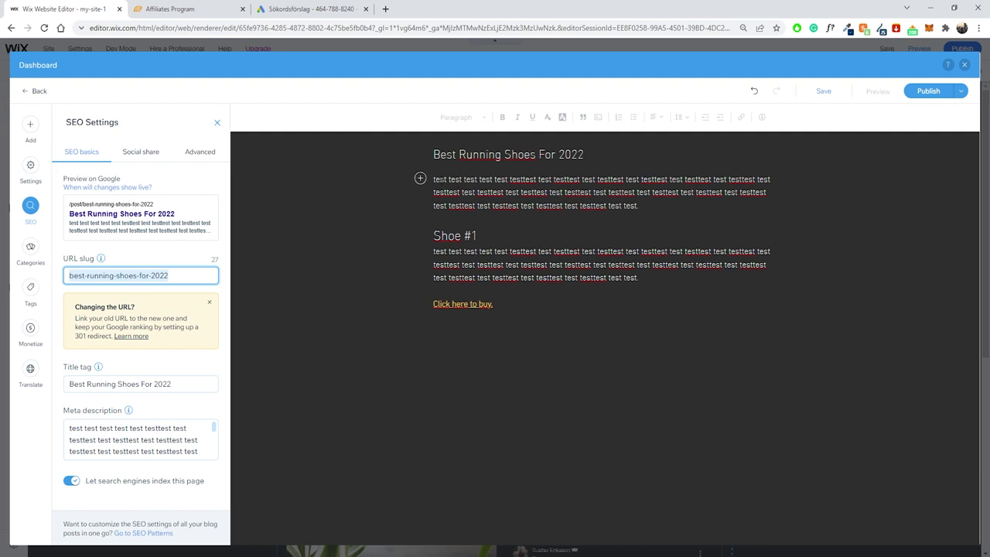
pyautogui.click(87, 276)
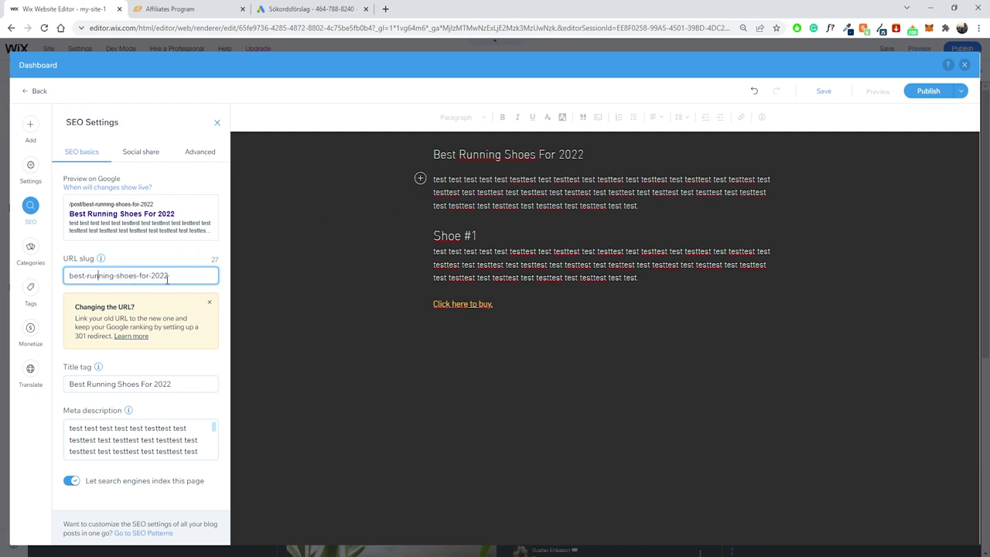
# Remove 'for' so the slug reads best-running-shoes-2022.
pyautogui.click(149, 276)
pyautogui.write('-')
pyautogui.moveTo(148, 276); pyautogui.dragTo(138, 276)
pyautogui.write('-')
pyautogui.press('BackSpace')
pyautogui.press('BackSpace')
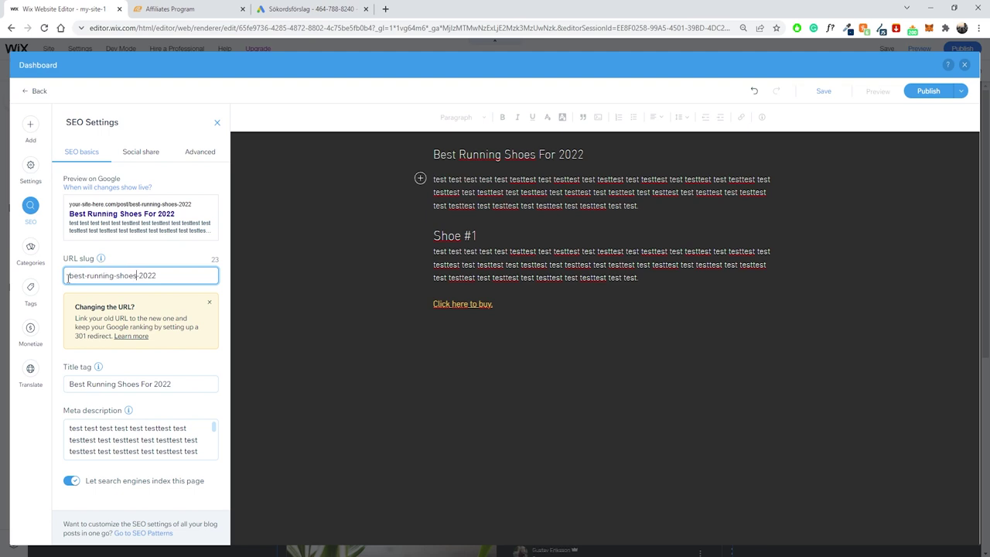
pyautogui.click(141, 330)
pyautogui.moveTo(102, 365)
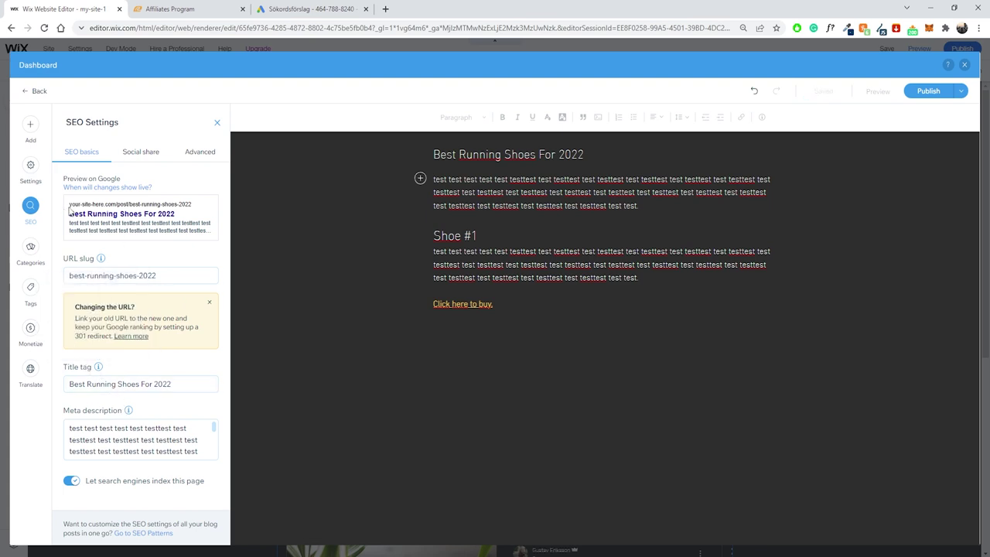
pyautogui.moveTo(70, 213); pyautogui.dragTo(139, 380)
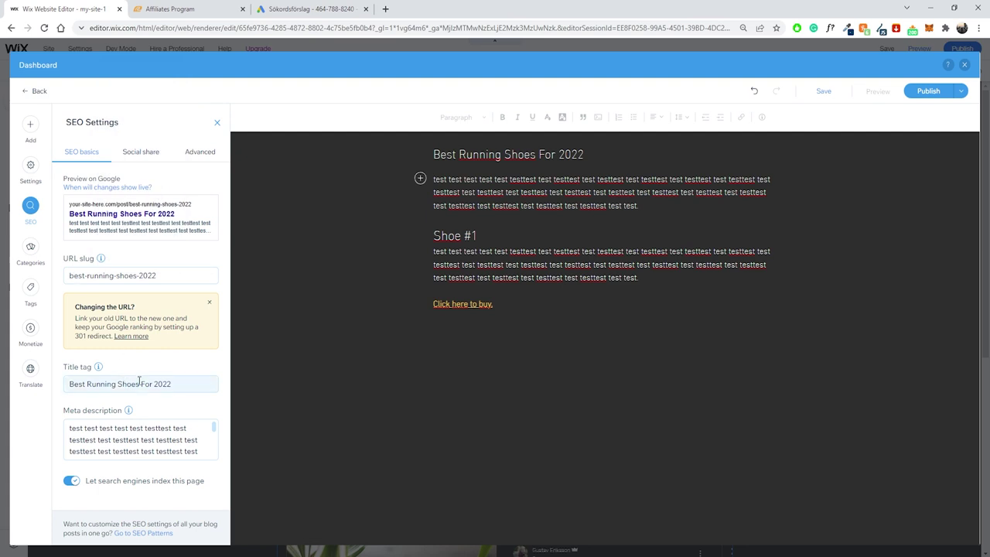
# Change the title tag to 'Best Running Shoes 2022 - Get $5 OFF! - ' followed by the brand name.
pyautogui.click(139, 384)
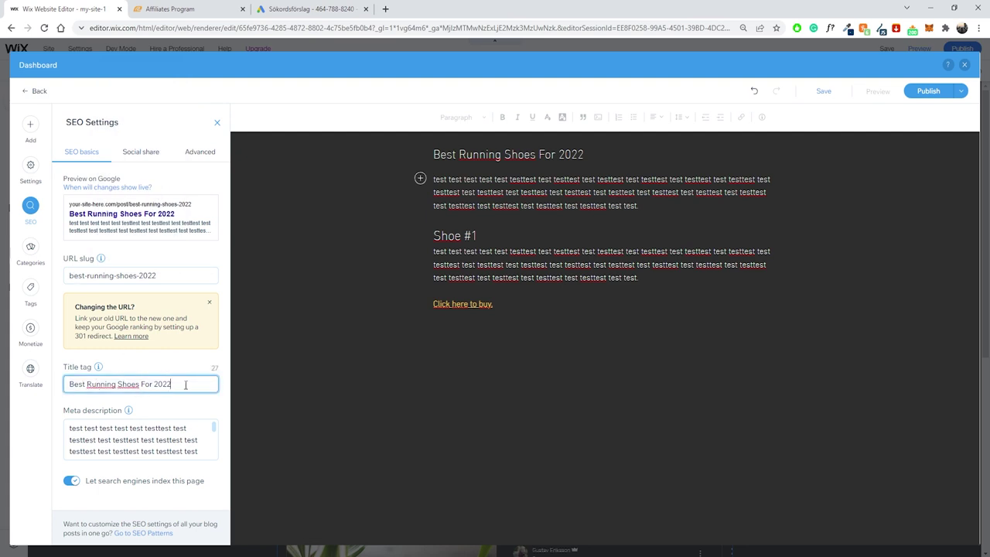
pyautogui.click(152, 383)
pyautogui.press('BackSpace')
pyautogui.press('BackSpace')
pyautogui.press('BackSpace')
pyautogui.press('BackSpace')
pyautogui.click(180, 384)
pyautogui.write('- ')
pyautogui.write('D')
pyautogui.write('Get ')
pyautogui.write('5')
pyautogui.press('BackSpace')
pyautogui.write('$5 OFF')
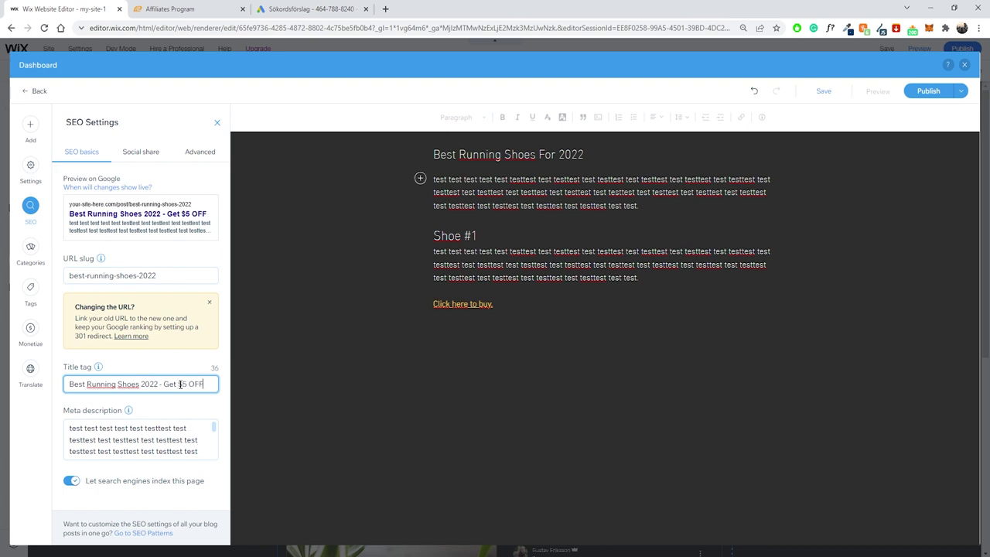
pyautogui.write('! - Whois')
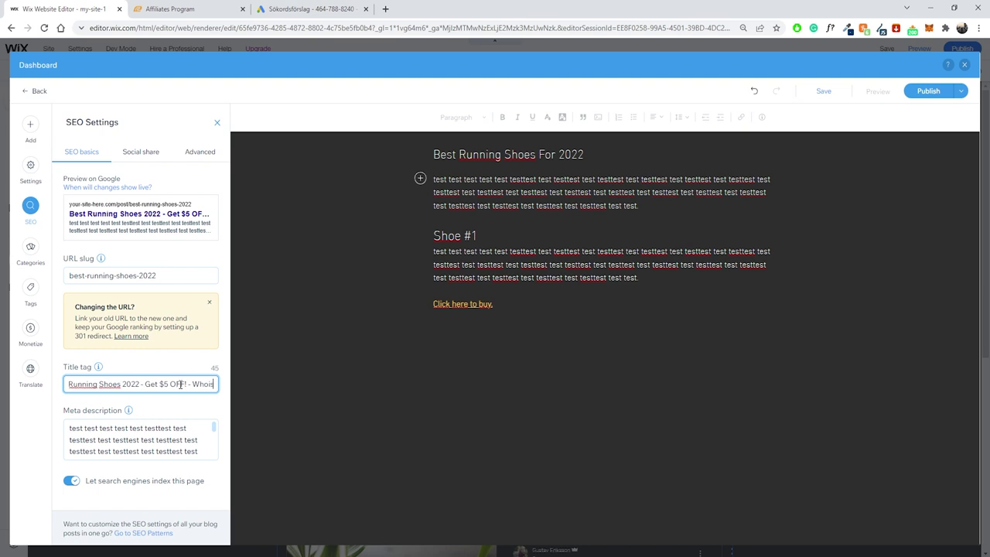
pyautogui.write('bobbar')
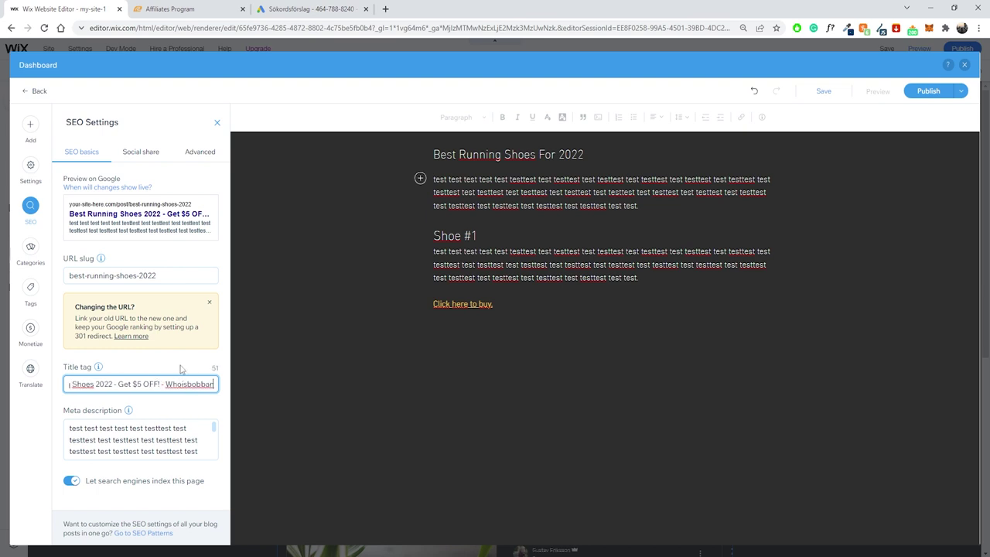
pyautogui.click(209, 394)
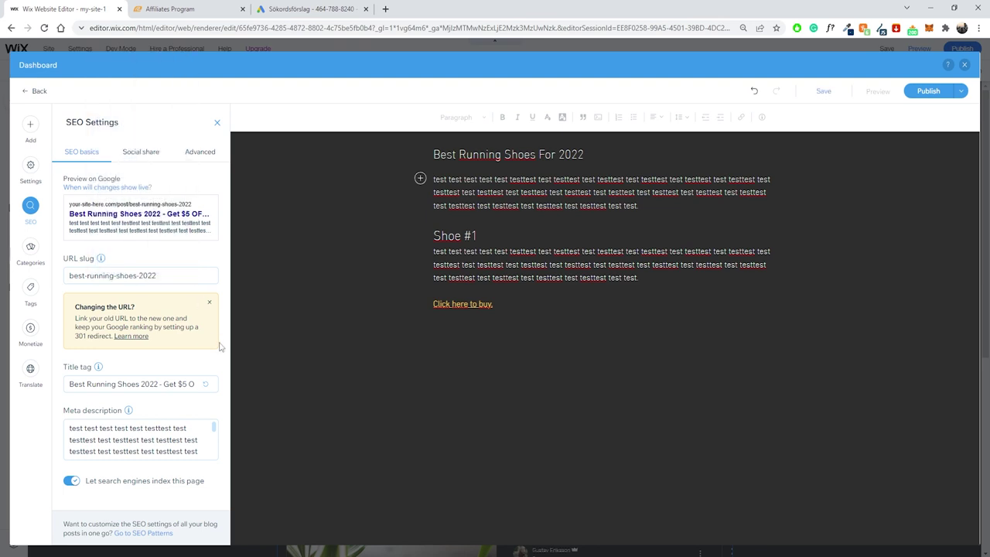
# Delete all text from the Meta description box.
pyautogui.moveTo(215, 429); pyautogui.dragTo(213, 463)
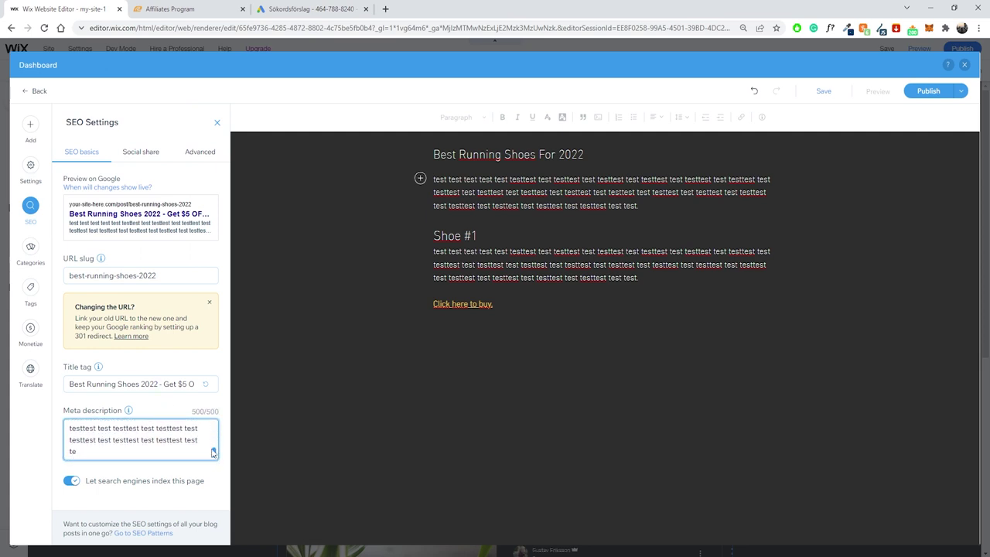
pyautogui.scroll(3, 215, 441)
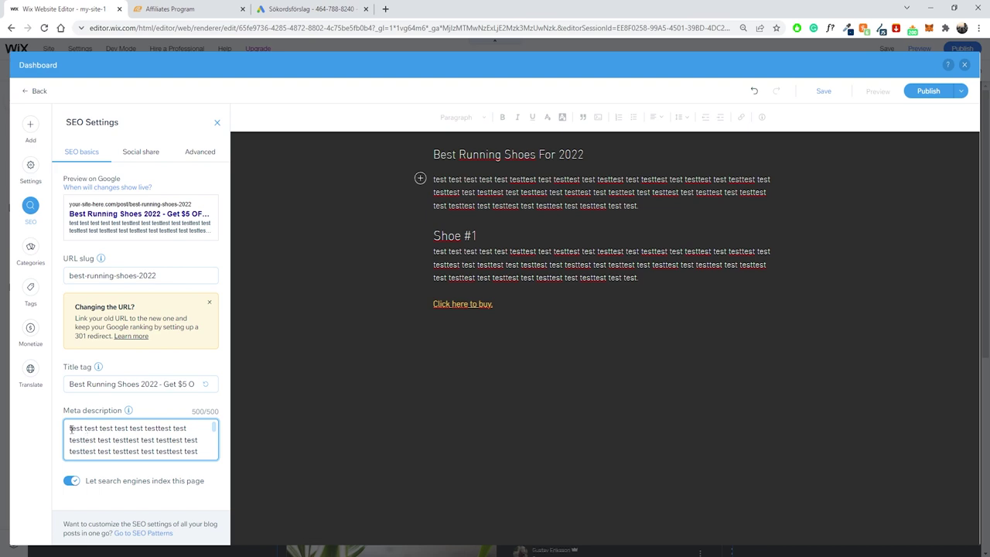
pyautogui.click(70, 428)
pyautogui.hotkey('ctrl', 'a')
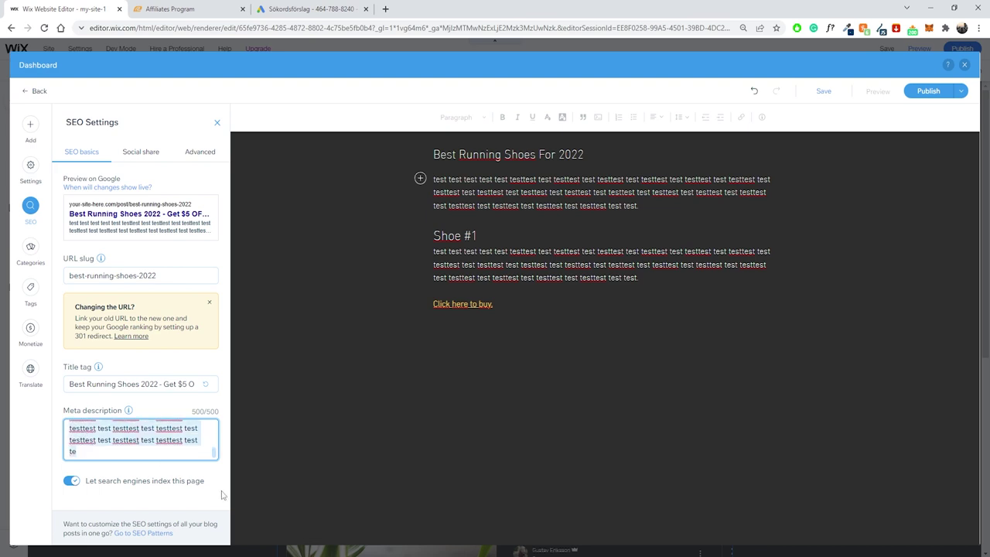
pyautogui.press('BackSpace')
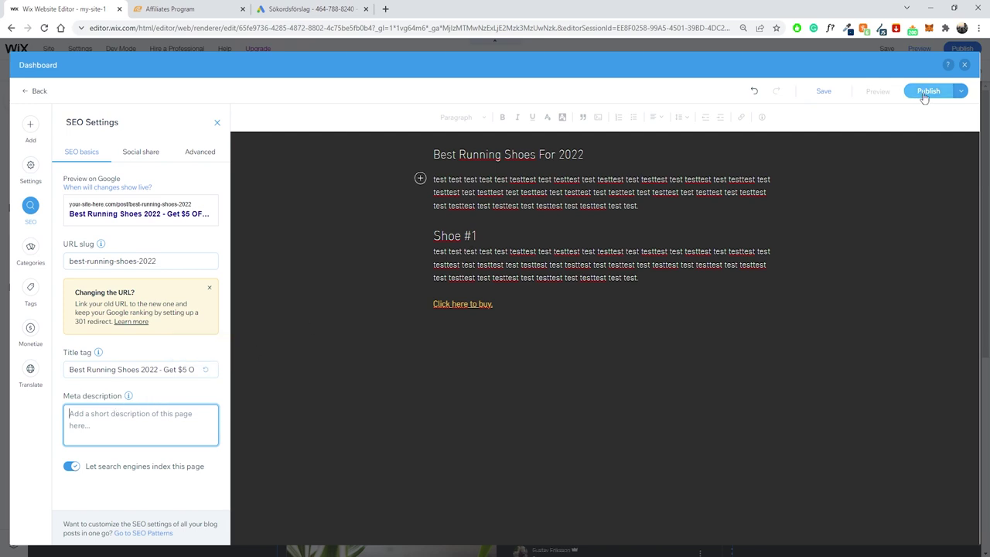
# Paste the meta description back and dismiss the 'Great, post published!' message.
pyautogui.hotkey('ctrl', 'v')
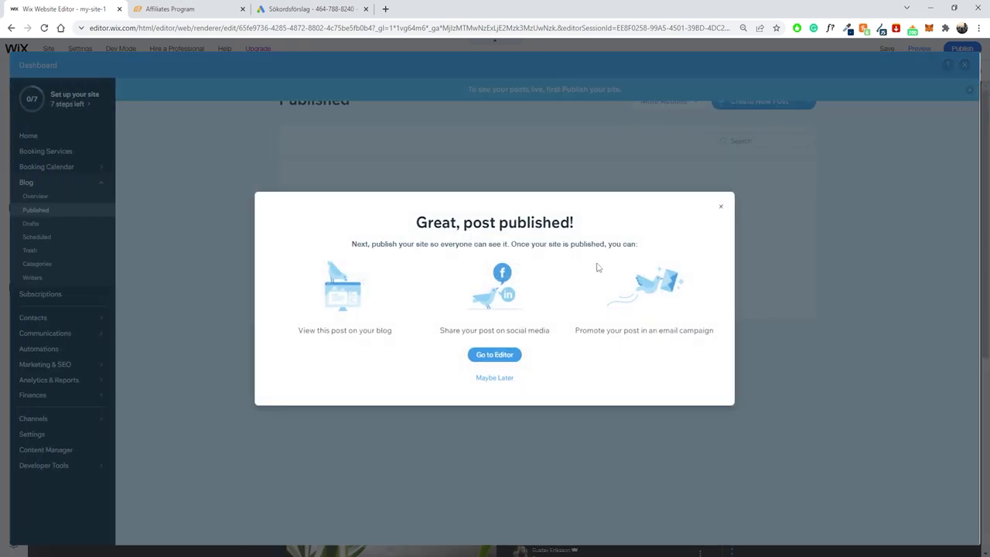
pyautogui.click(343, 189)
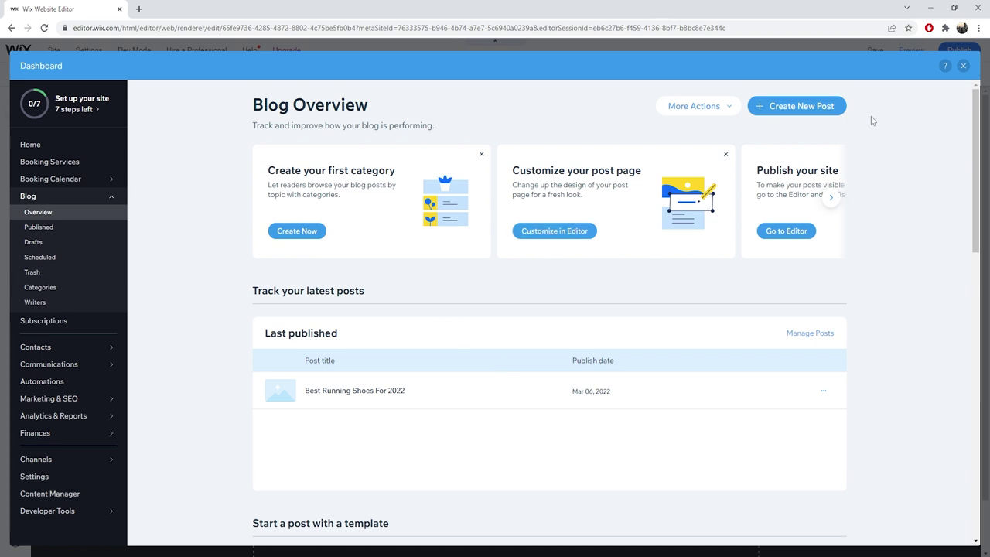
# Close the blog dashboard to return to the Blog page in the editor.
pyautogui.click(963, 66)
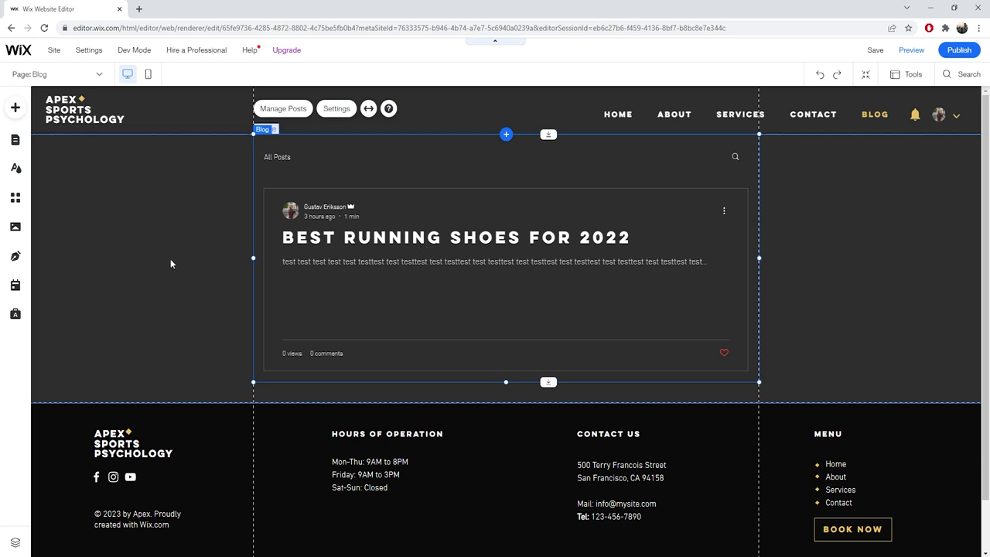
pyautogui.scroll(-1, 171, 238)
pyautogui.scroll(1, 193, 225)
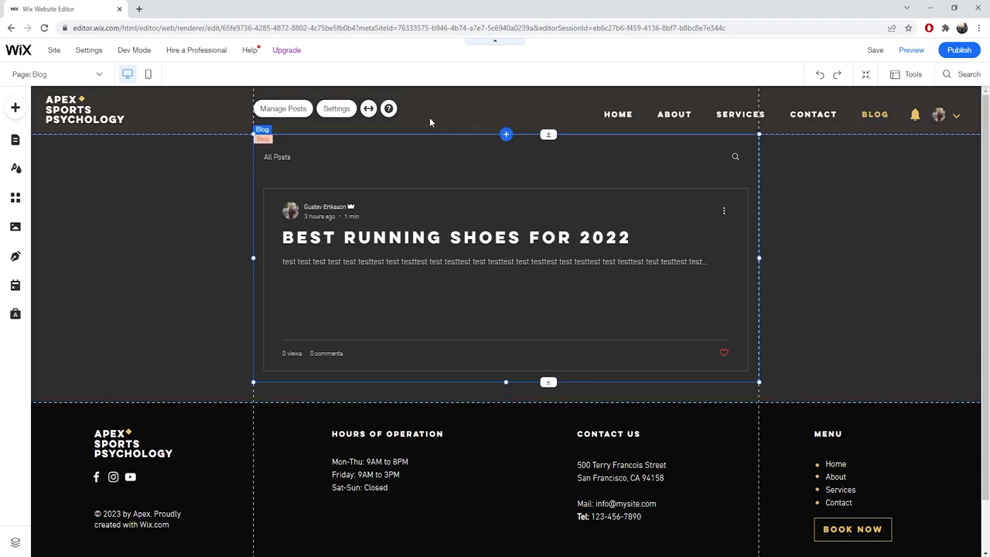
pyautogui.click(104, 129)
pyautogui.click(97, 114)
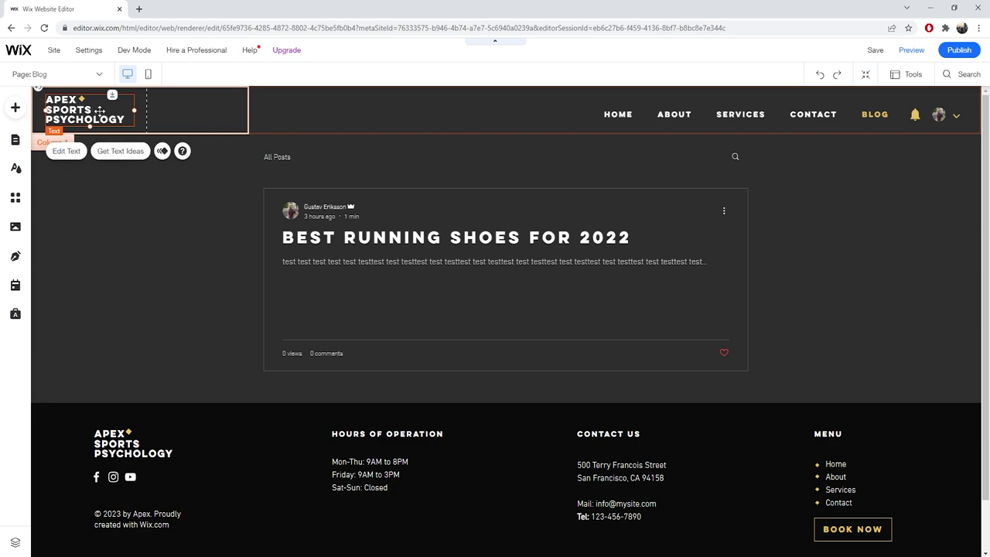
# Switch to the HOME page, scroll through it, and reopen the pages list.
pyautogui.click(62, 74)
pyautogui.click(37, 168)
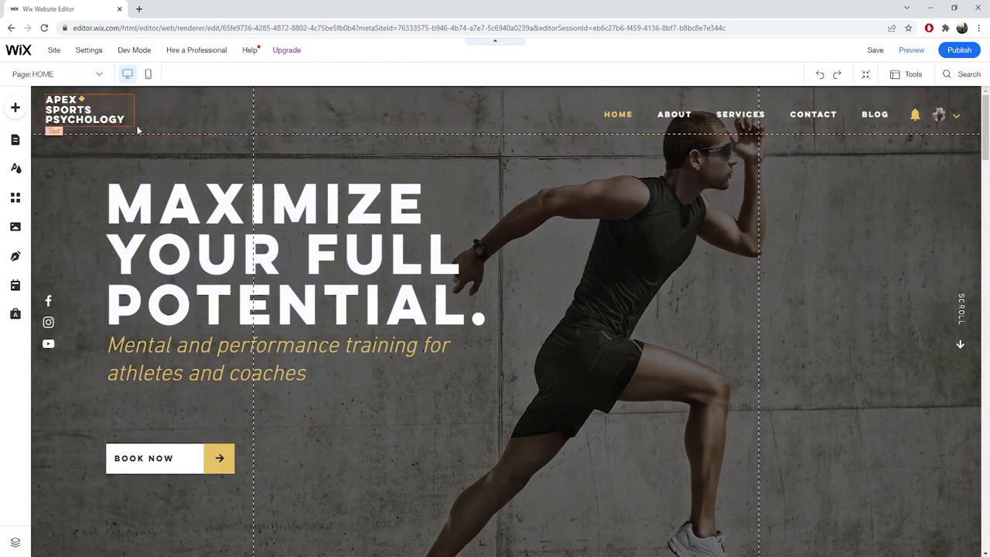
pyautogui.scroll(-1, 350, 259)
pyautogui.scroll(1, 349, 259)
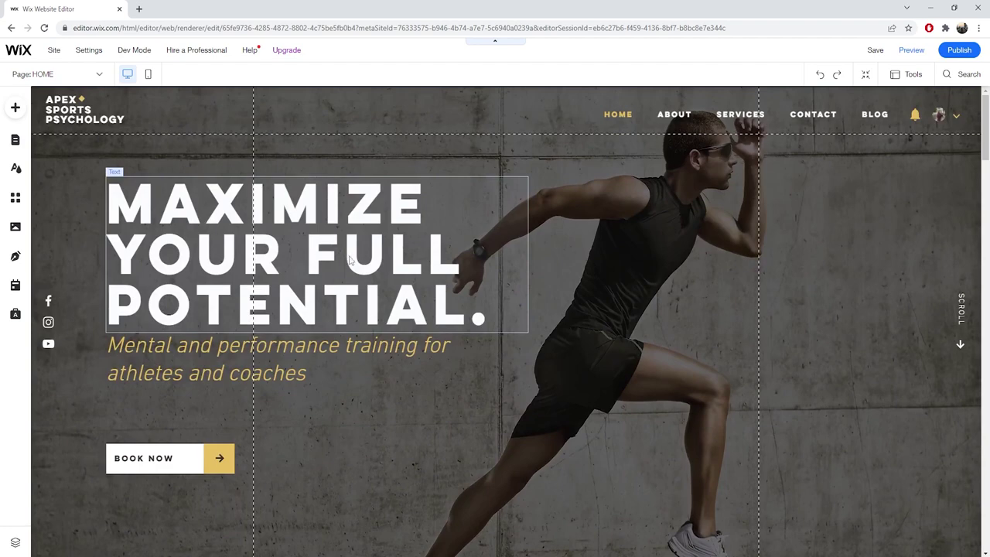
pyautogui.scroll(-2, 350, 260)
pyautogui.scroll(2, 342, 256)
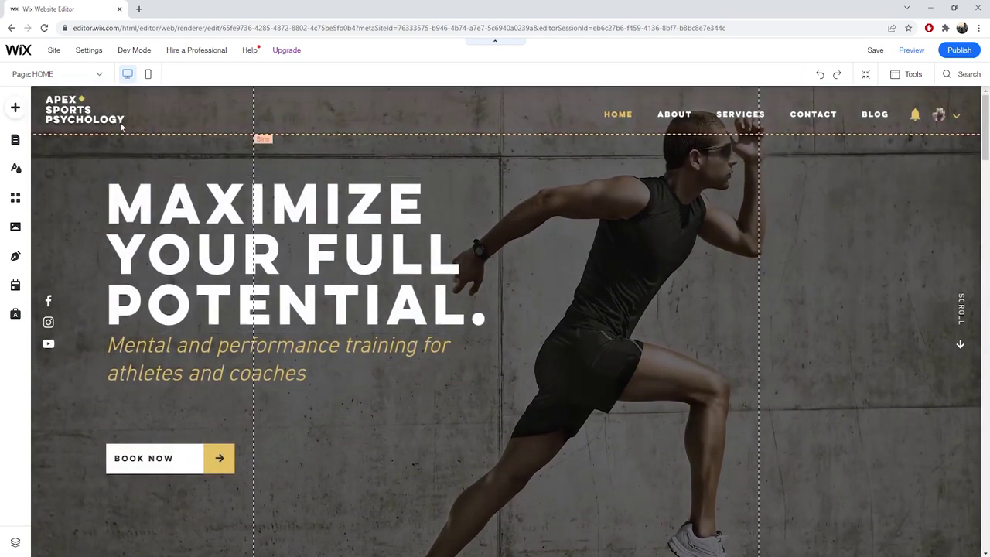
pyautogui.click(76, 74)
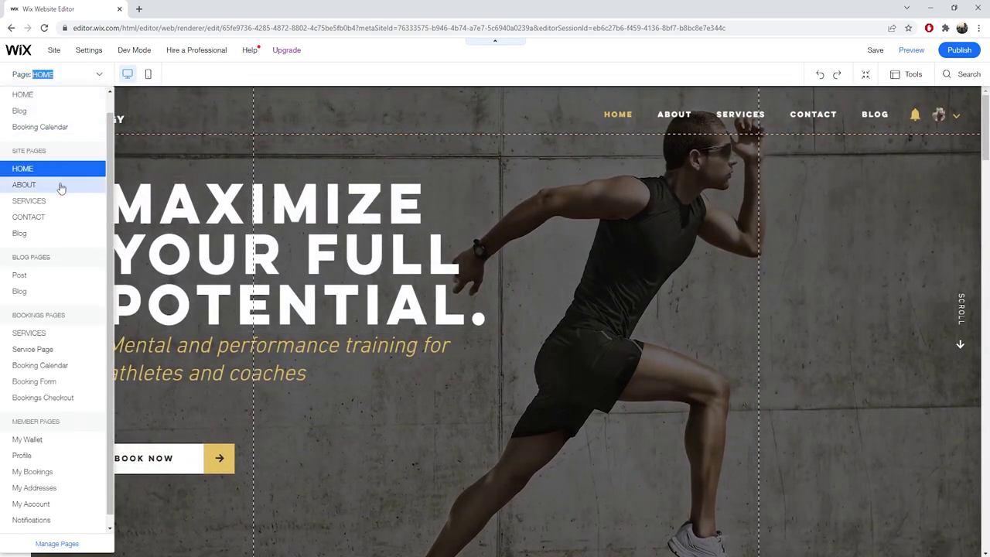
# Switch to the ABOUT page and scroll down to its OUR MISSION and OUR TEAM sections.
pyautogui.click(24, 185)
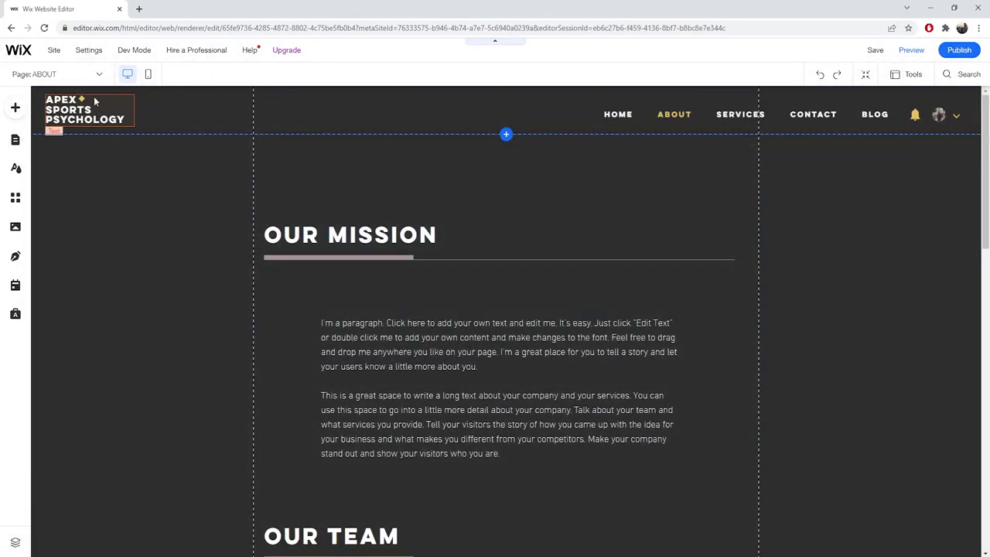
pyautogui.scroll(-2, 340, 224)
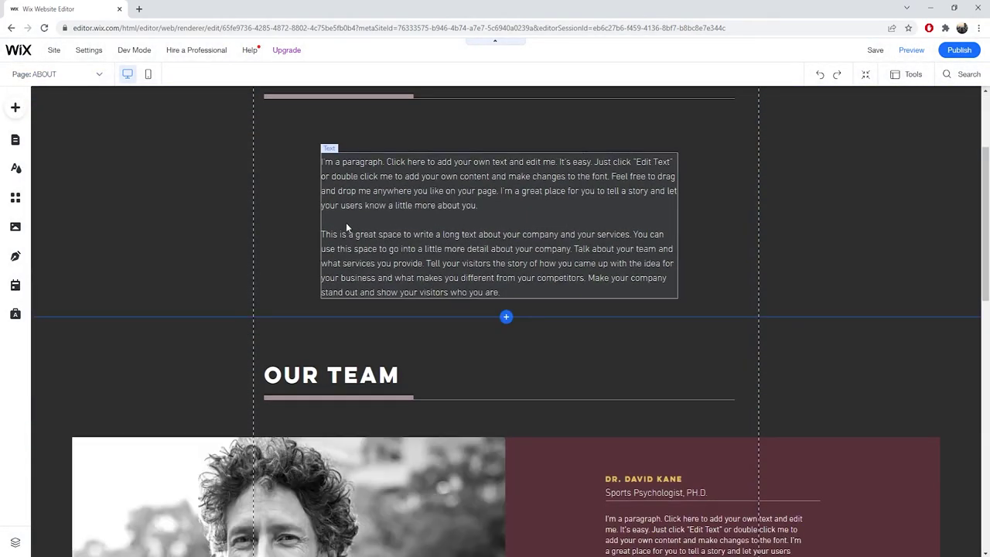
pyautogui.scroll(2, 386, 270)
pyautogui.scroll(-4, 375, 280)
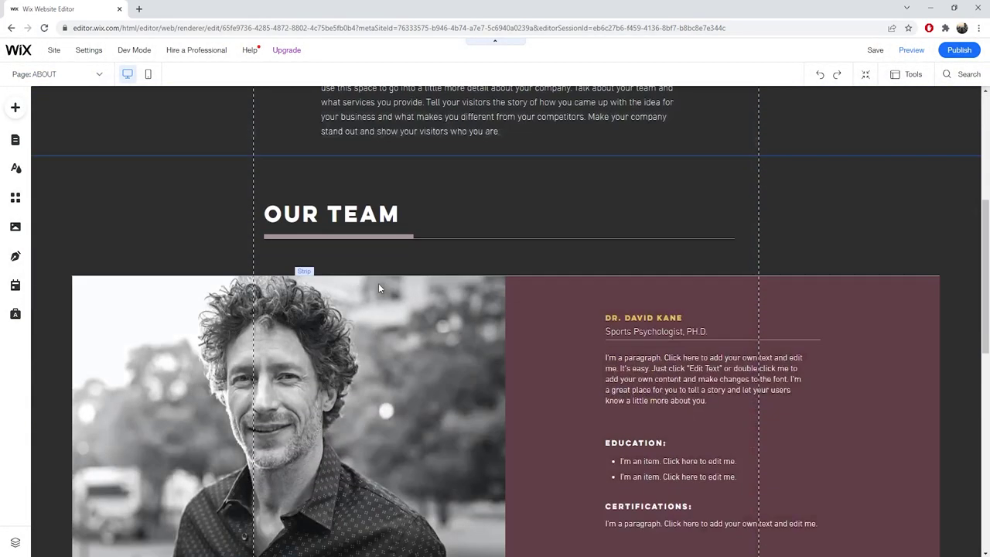
pyautogui.scroll(-1, 433, 269)
# Delete the OUR TEAM heading strip from the ABOUT page.
pyautogui.scroll(5, 427, 277)
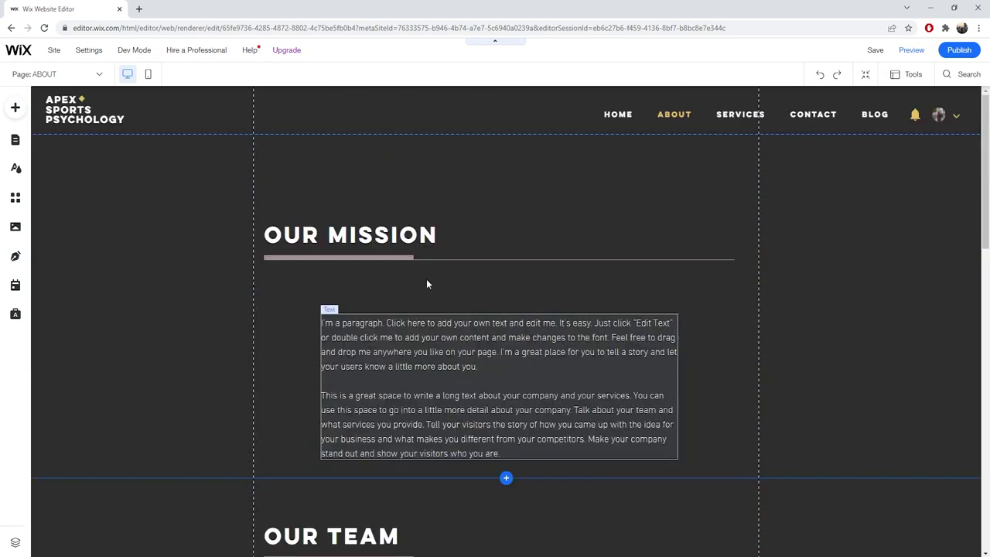
pyautogui.scroll(-3, 433, 286)
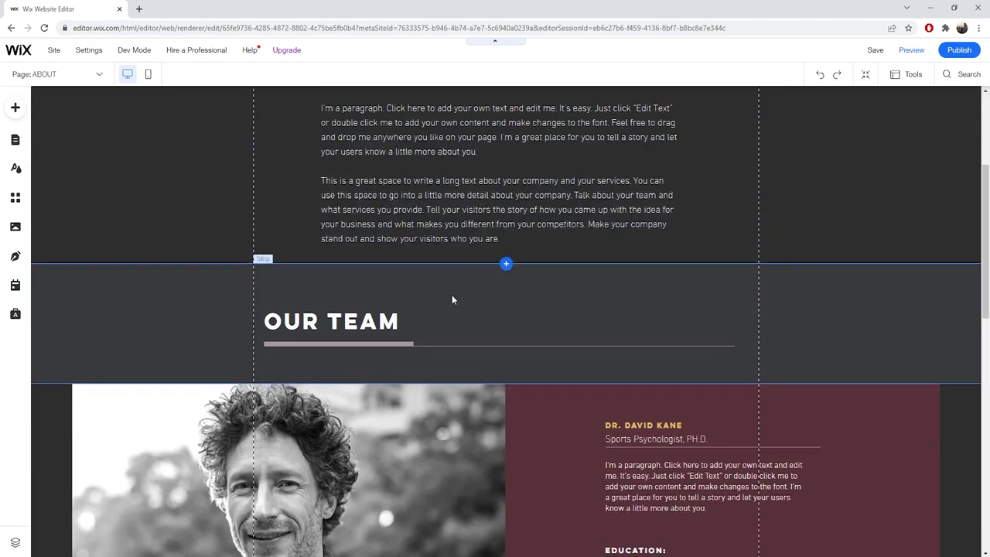
pyautogui.click(452, 299)
pyautogui.scroll(-2, 372, 334)
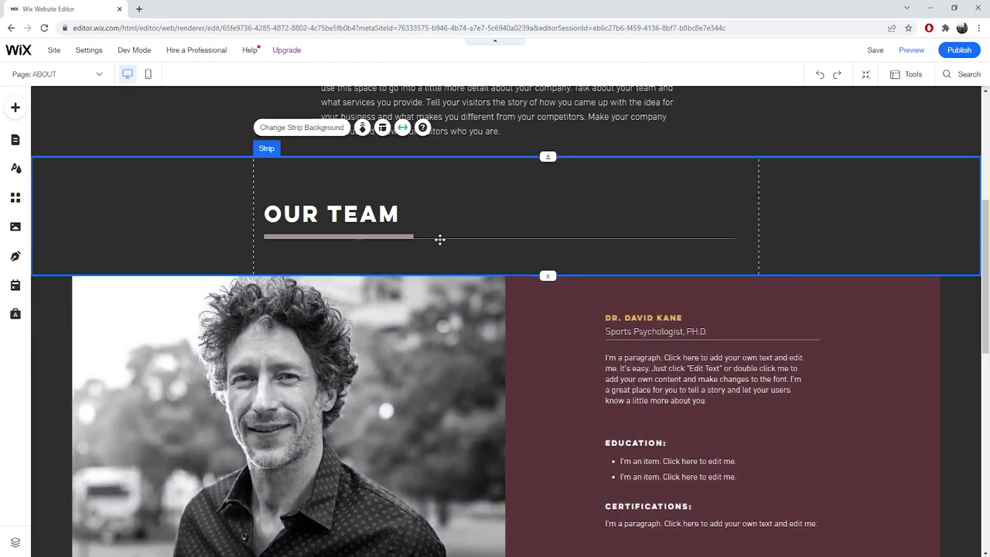
pyautogui.scroll(2, 401, 281)
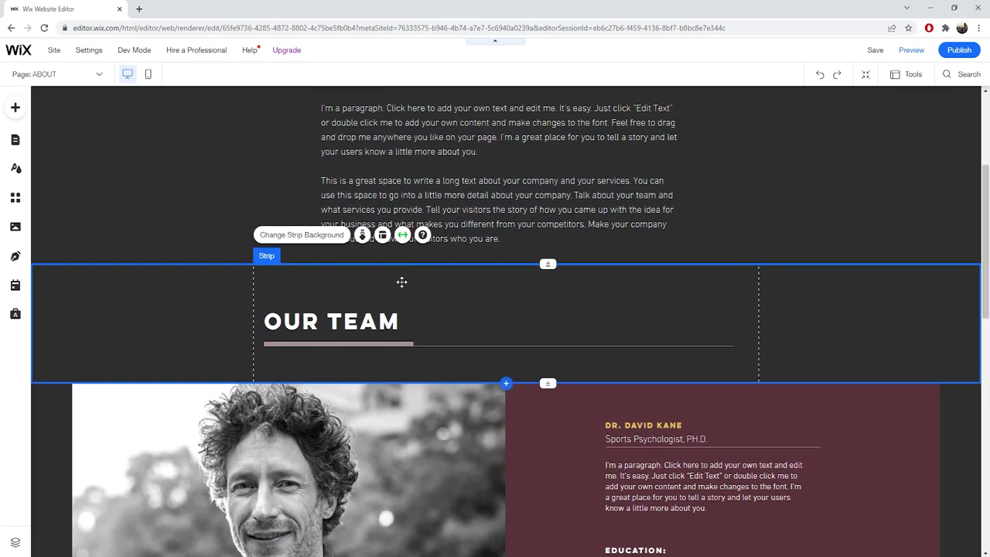
pyautogui.rightClick(352, 282)
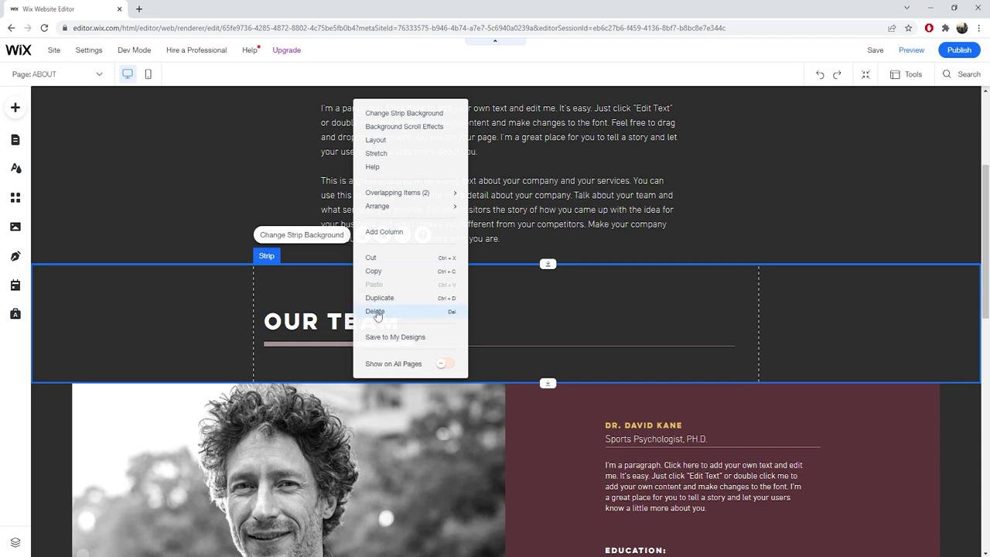
pyautogui.click(375, 312)
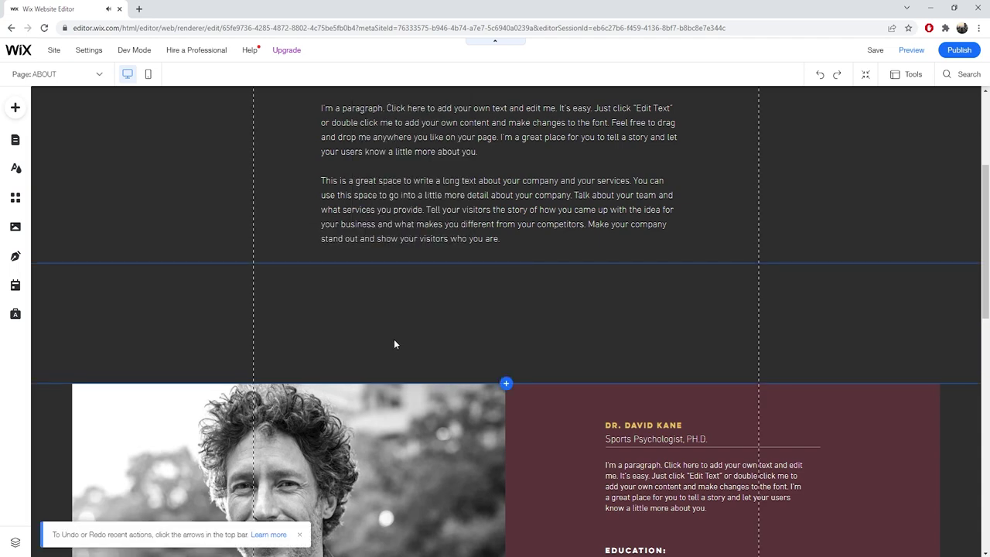
pyautogui.scroll(-3, 404, 370)
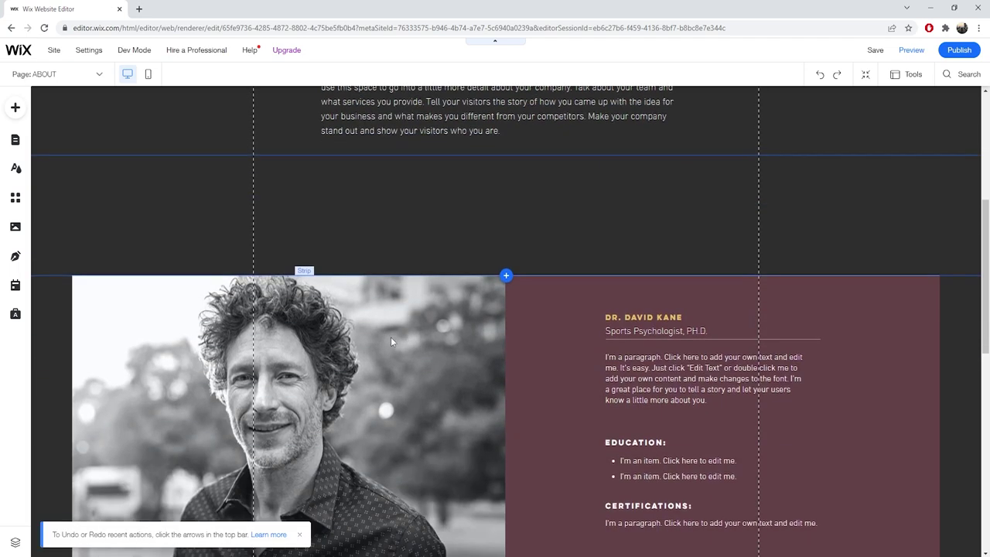
pyautogui.click(413, 264)
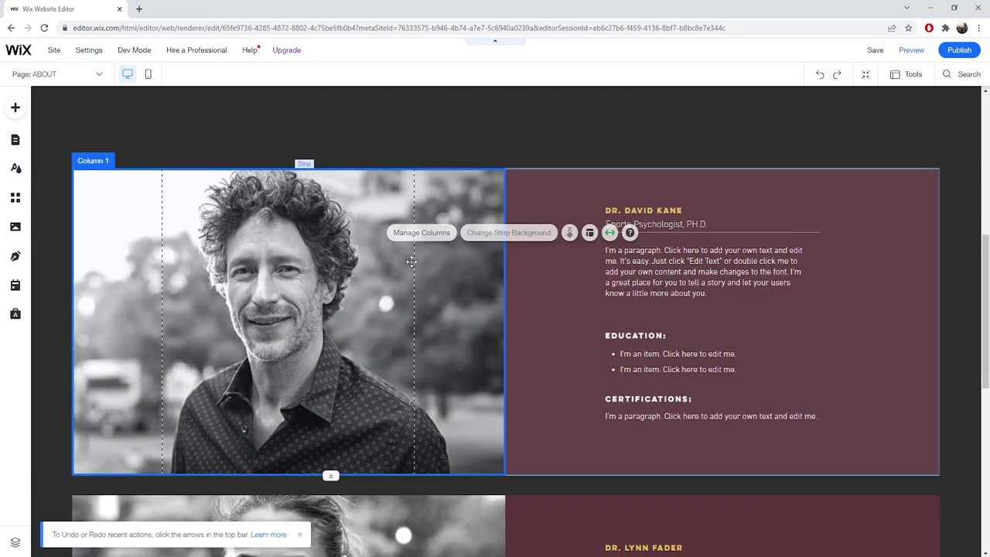
pyautogui.press('Delete')
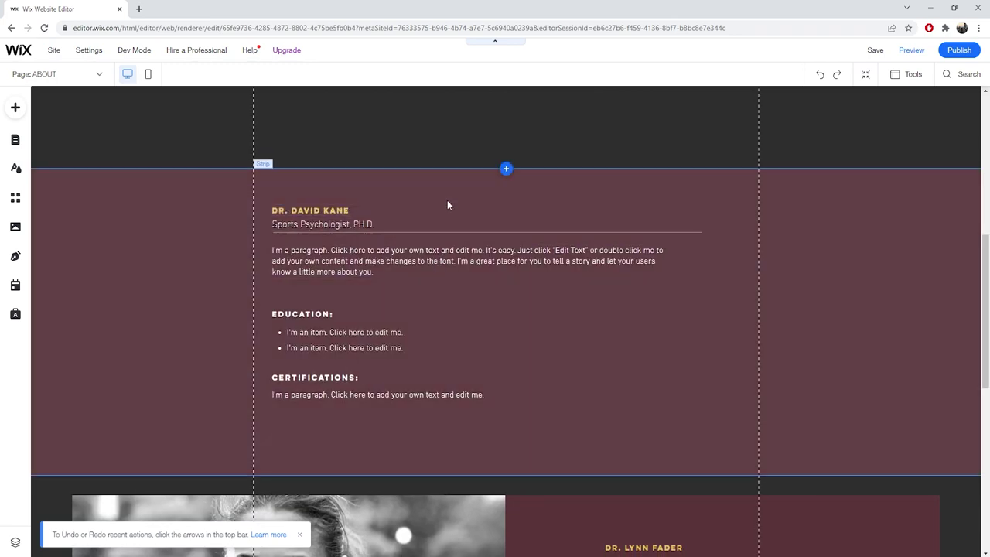
pyautogui.click(444, 194)
pyautogui.press('Delete')
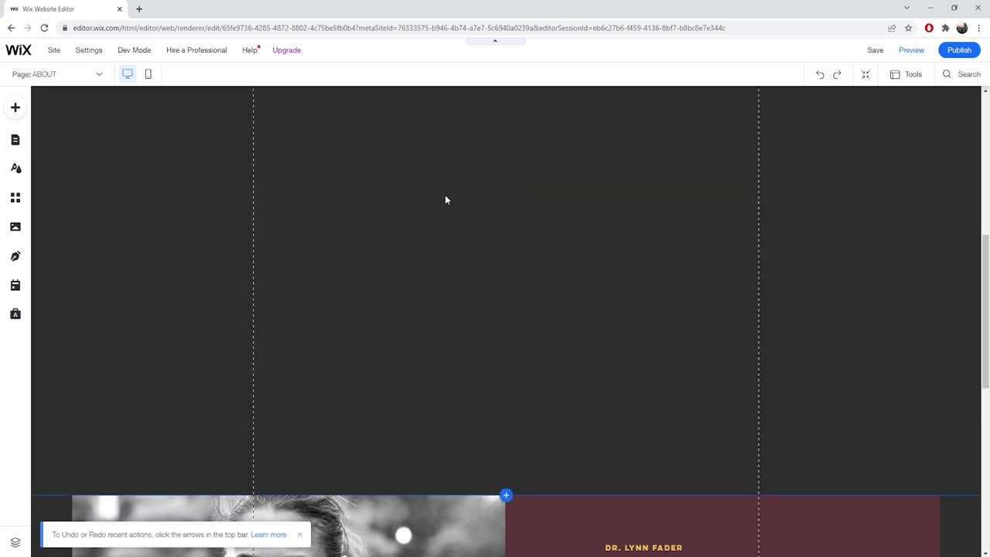
pyautogui.scroll(-2, 480, 344)
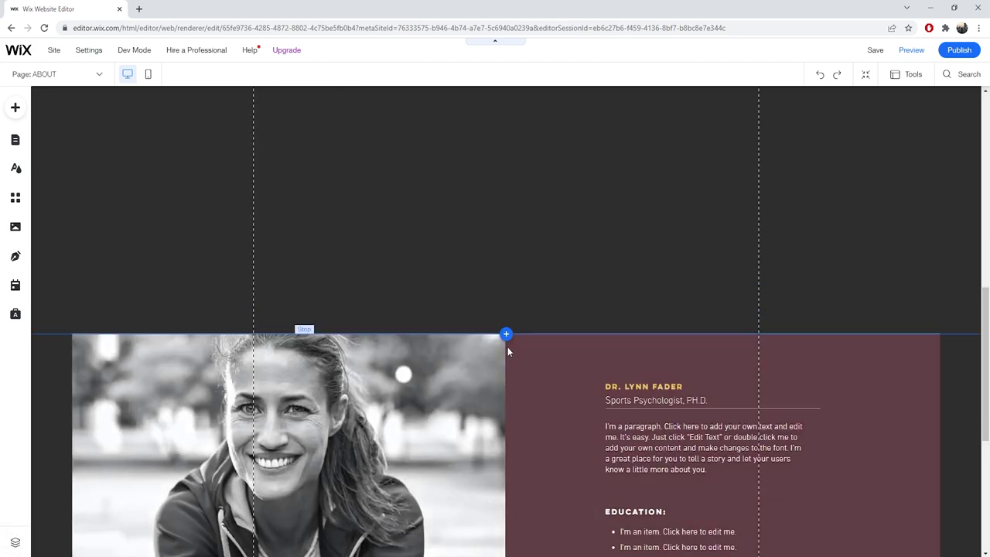
pyautogui.click(510, 352)
pyautogui.press('Delete')
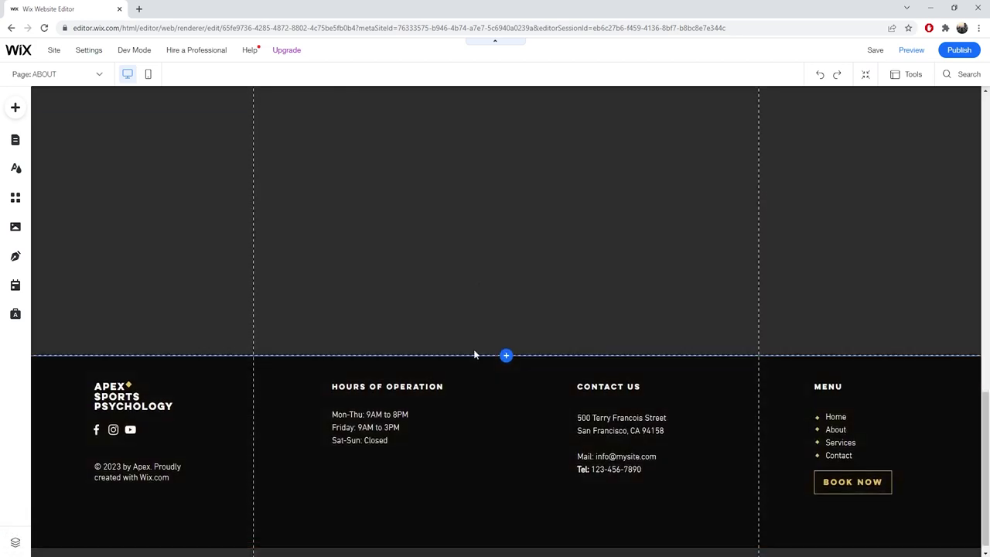
pyautogui.scroll(10, 468, 349)
# Select the footer beneath the empty gap on the ABOUT page.
pyautogui.scroll(-1, 485, 356)
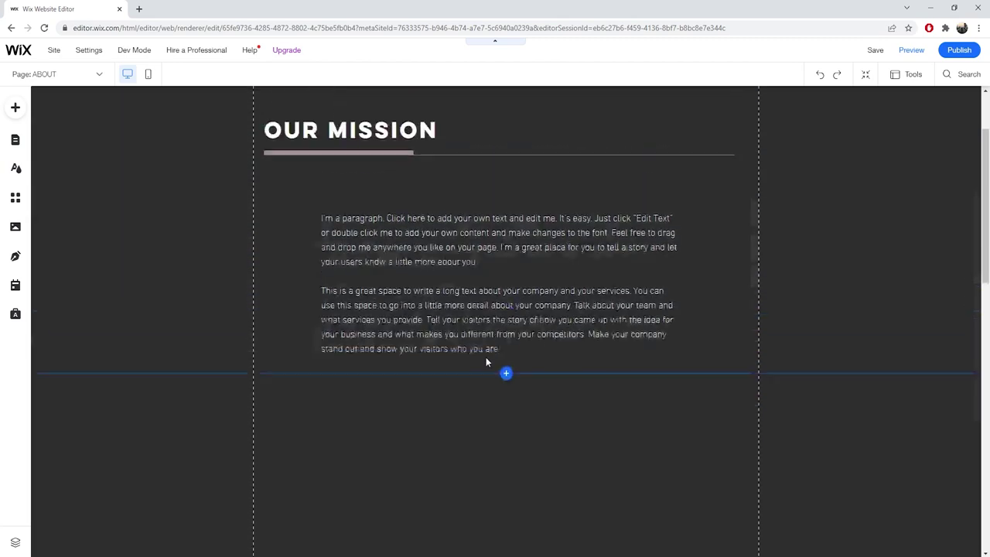
pyautogui.scroll(2, 481, 356)
pyautogui.scroll(-10, 484, 343)
pyautogui.scroll(-2, 491, 329)
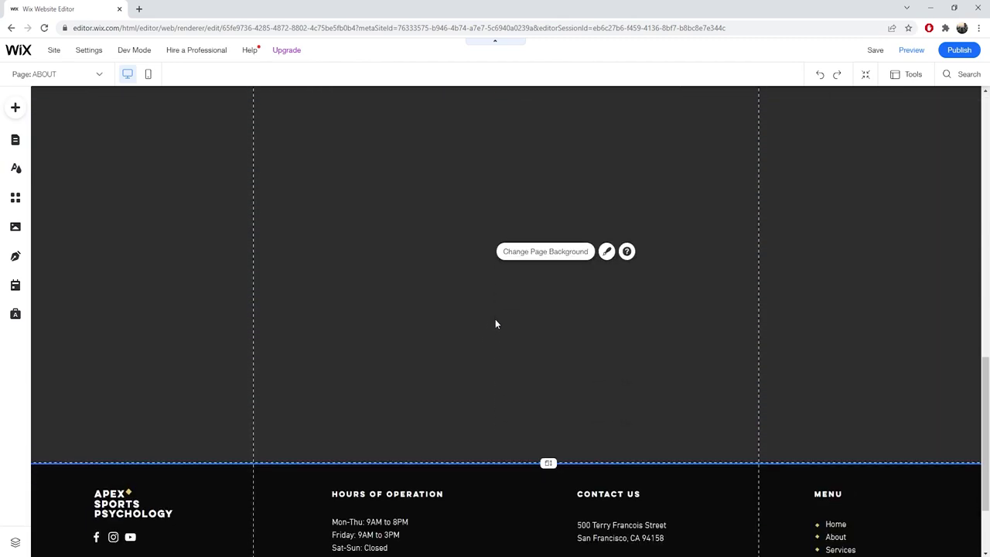
pyautogui.scroll(-2, 497, 397)
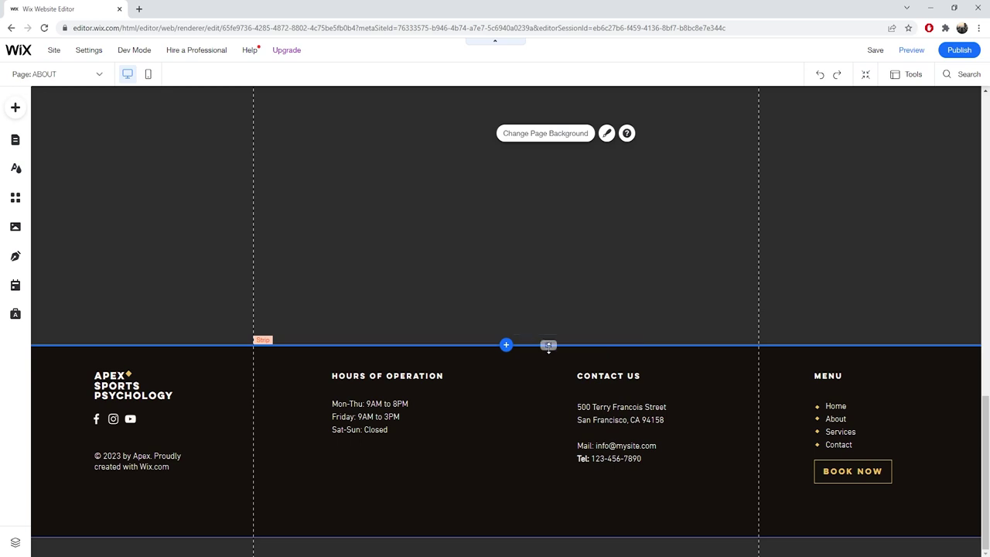
pyautogui.click(547, 345)
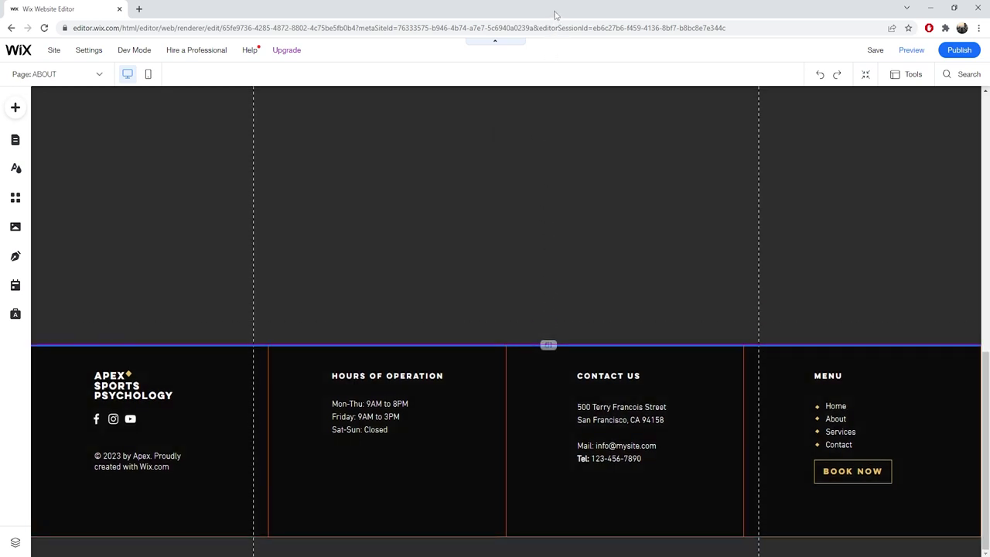
pyautogui.scroll(2, 477, 148)
pyautogui.scroll(-1, 479, 84)
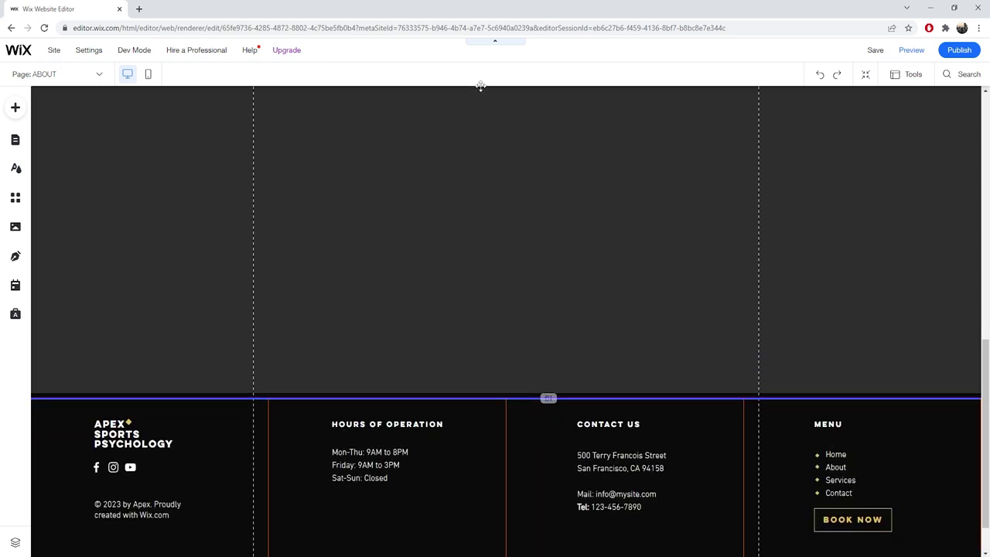
pyautogui.scroll(-1, 552, 129)
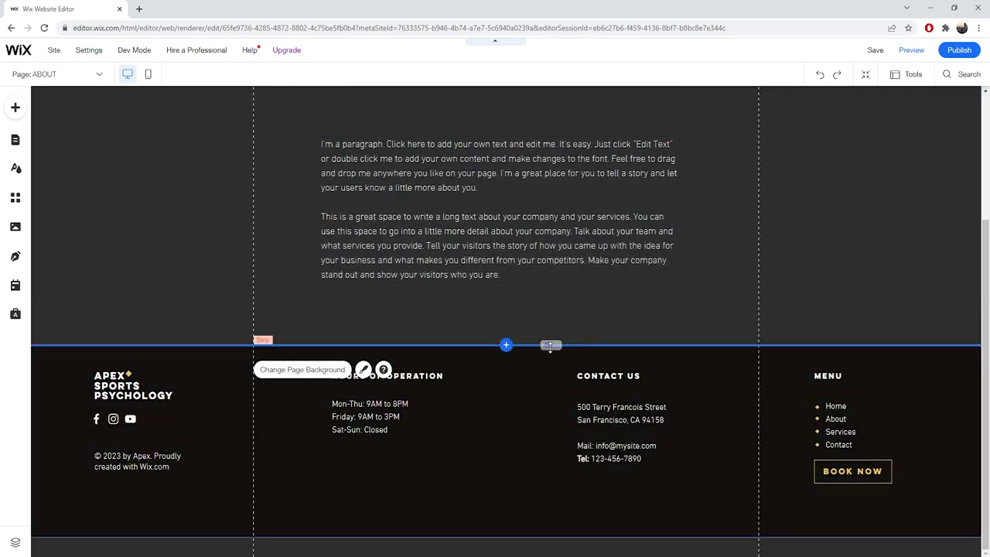
pyautogui.scroll(1, 565, 252)
pyautogui.scroll(3, 808, 251)
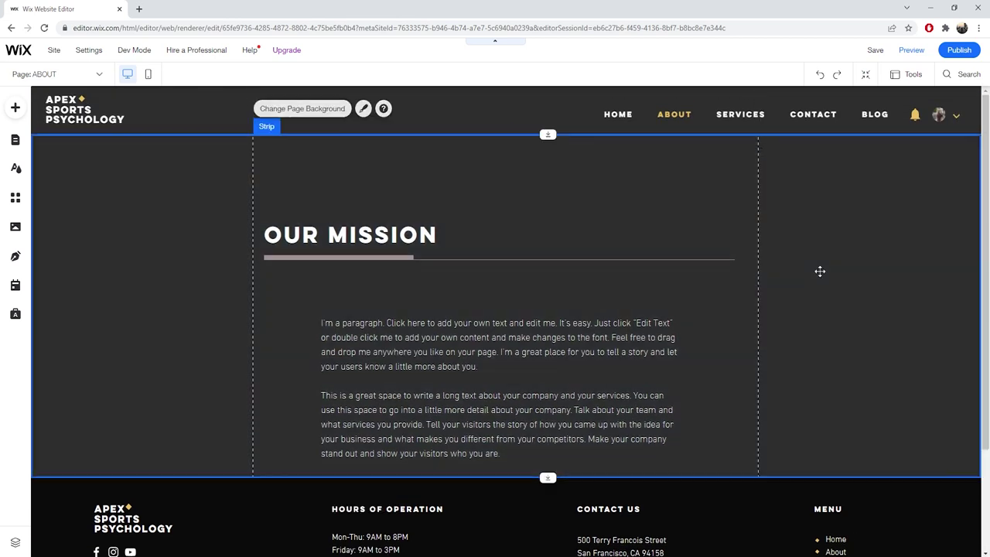
# Multi-select the OUR MISSION heading, rule and paragraph, move them up, then undo the move.
pyautogui.click(819, 269)
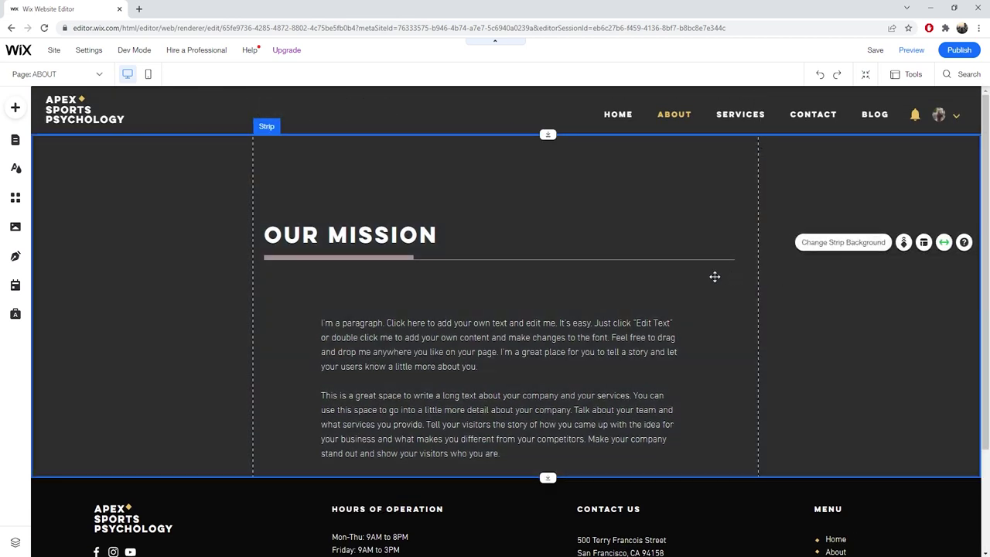
pyautogui.click(516, 394)
pyautogui.keyDown('shift'); pyautogui.click(451, 259); pyautogui.keyUp('shift')
pyautogui.keyDown('shift'); pyautogui.click(439, 242); pyautogui.keyUp('shift')
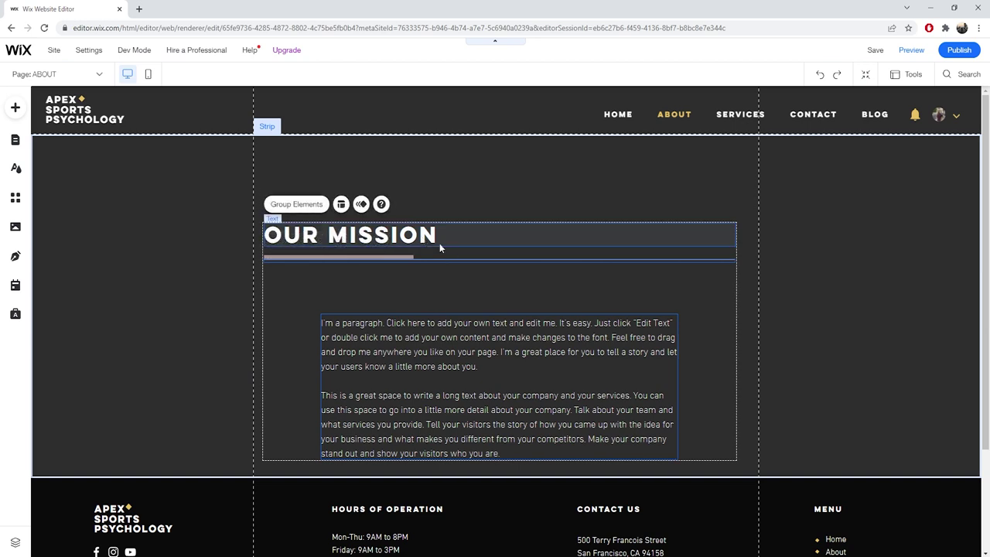
pyautogui.moveTo(424, 239); pyautogui.dragTo(422, 218)
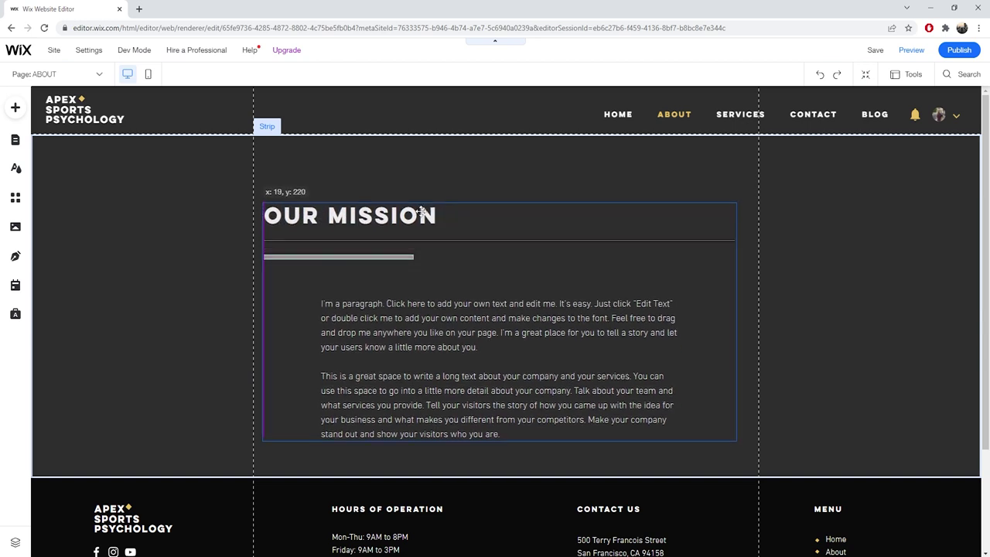
pyautogui.click(404, 239)
pyautogui.hotkey('ctrl', 'z')
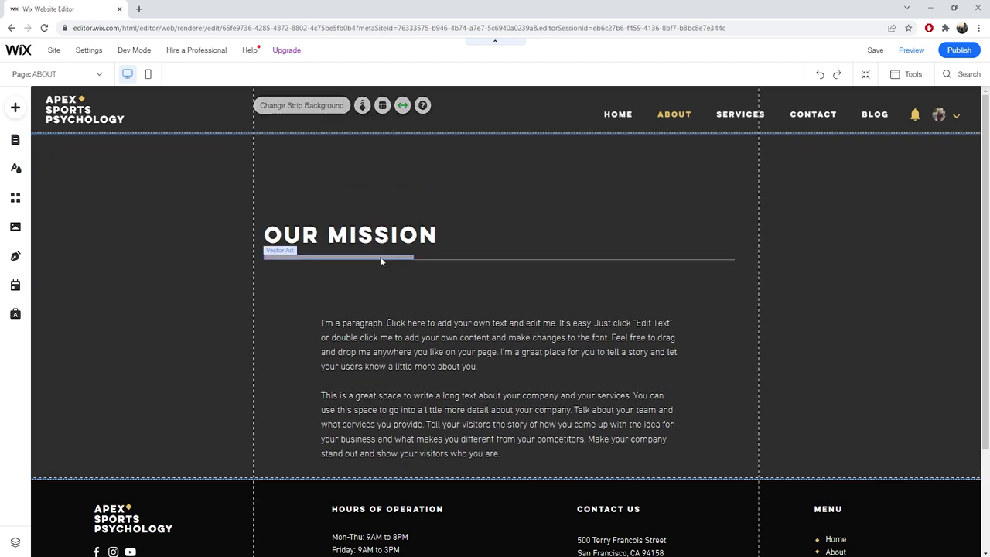
# Reselect the heading, rule and paragraph and drag them up slightly within the strip.
pyautogui.click(387, 235)
pyautogui.moveTo(388, 235); pyautogui.dragTo(389, 236)
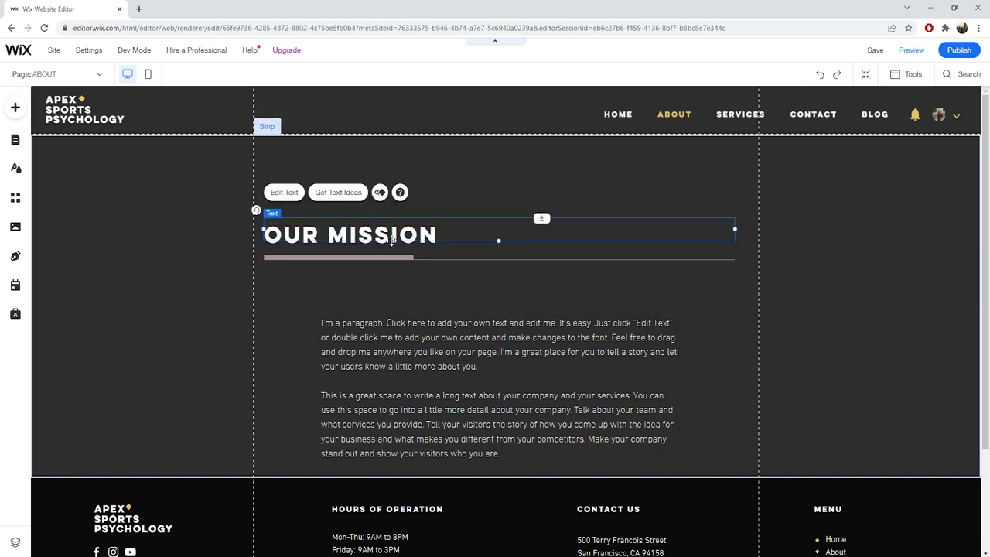
pyautogui.keyDown('shift'); pyautogui.click(429, 260); pyautogui.keyUp('shift')
pyautogui.keyDown('shift'); pyautogui.click(478, 322); pyautogui.keyUp('shift')
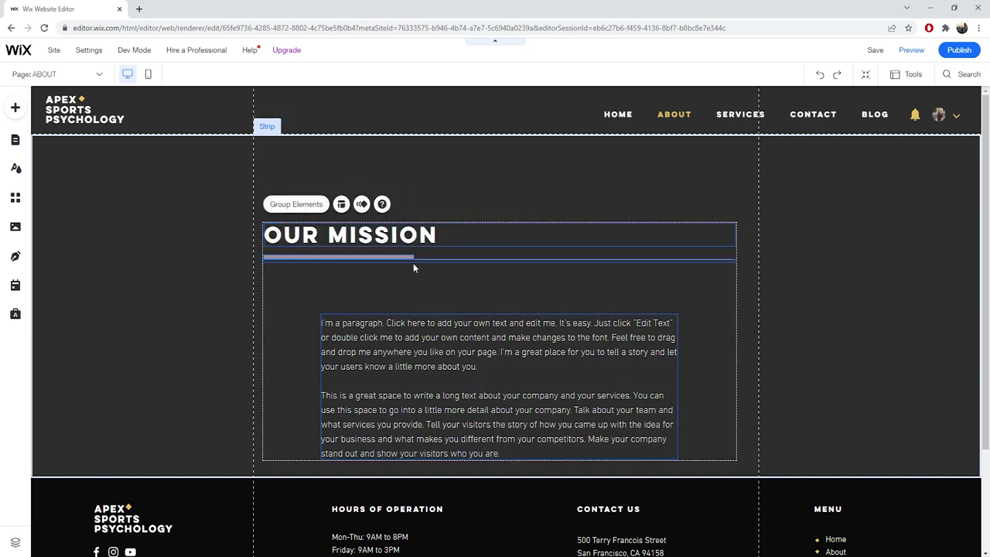
pyautogui.moveTo(399, 235); pyautogui.dragTo(401, 202)
pyautogui.click(802, 232)
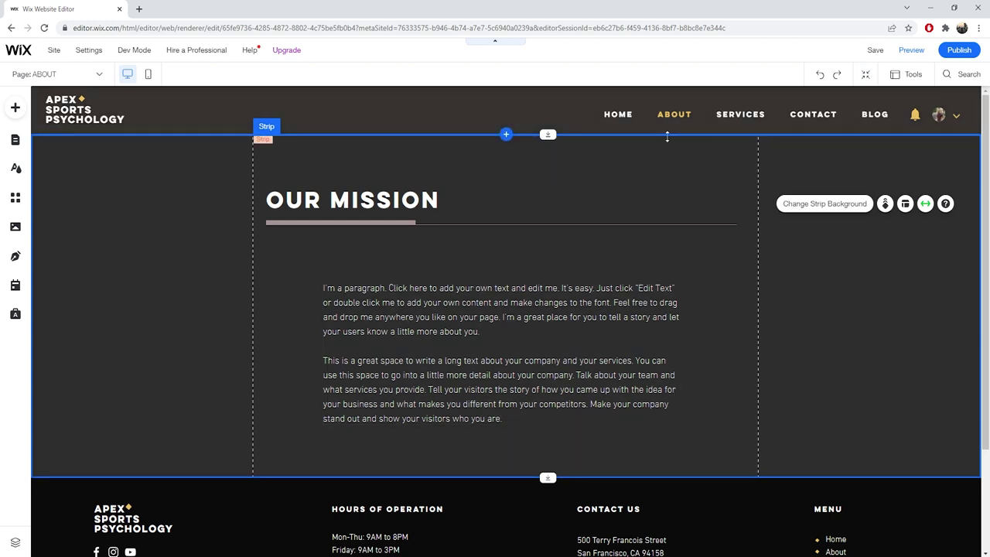
# Publish the site and dismiss the Congratulations and mobile-editing dialogs.
pyautogui.click(957, 50)
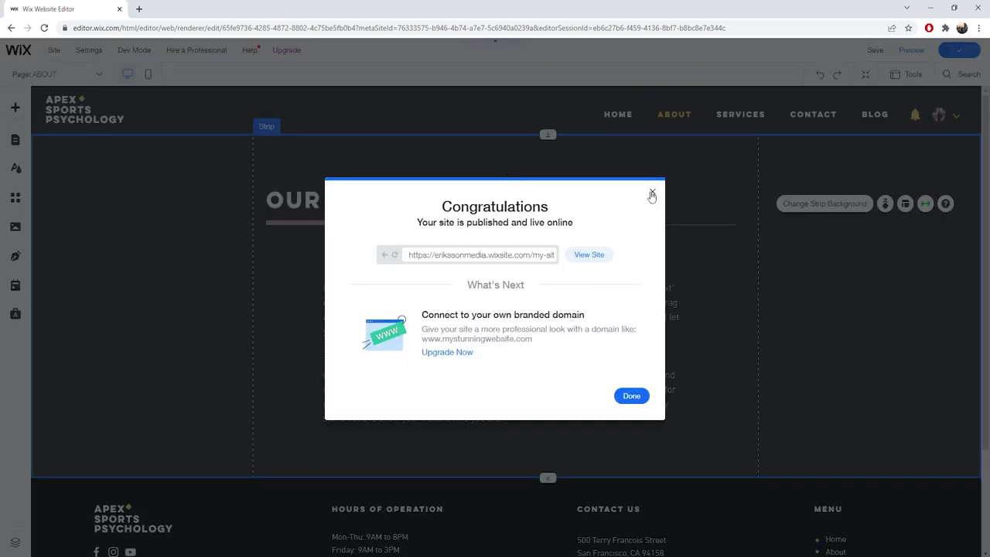
pyautogui.click(652, 192)
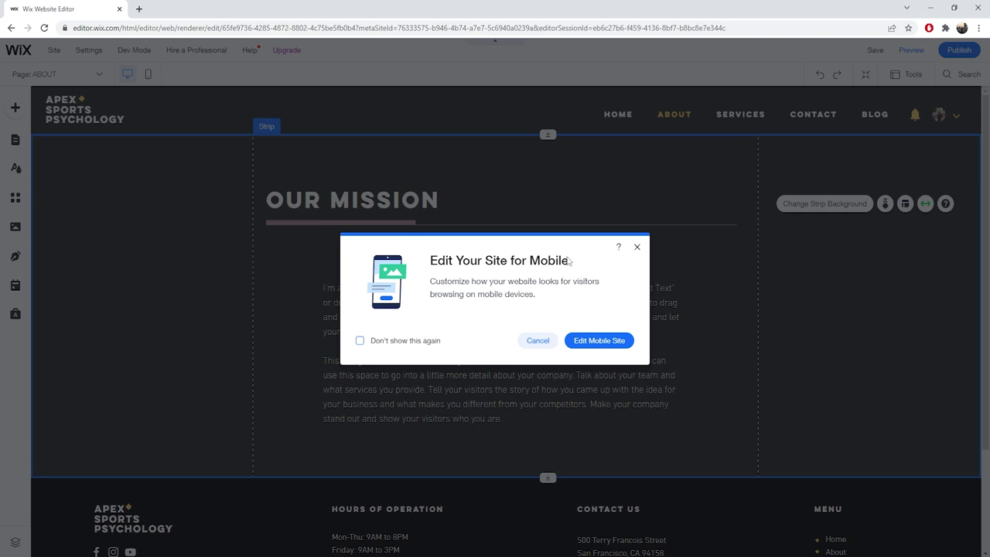
pyautogui.click(636, 248)
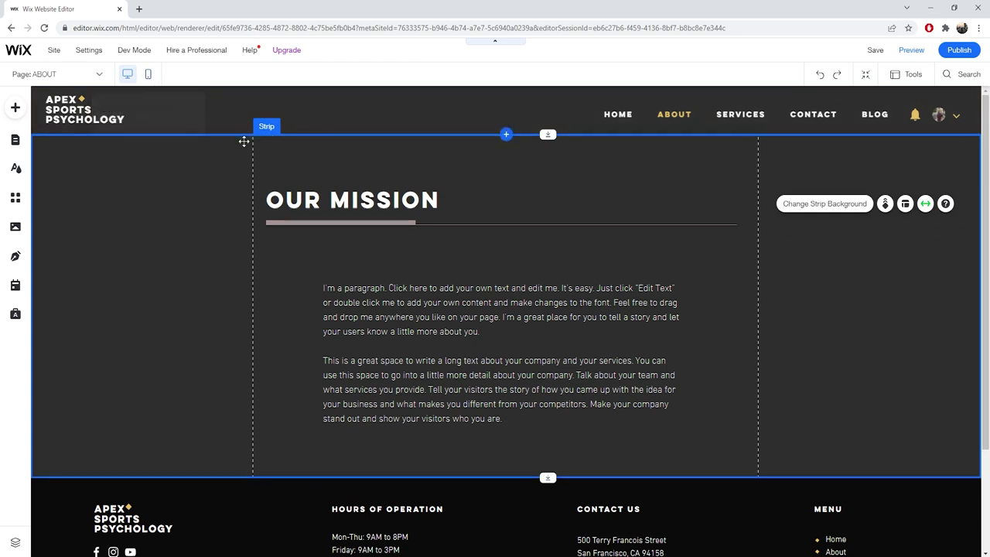
# Preview the ABOUT page in mobile view, return to desktop, and publish again.
pyautogui.click(148, 77)
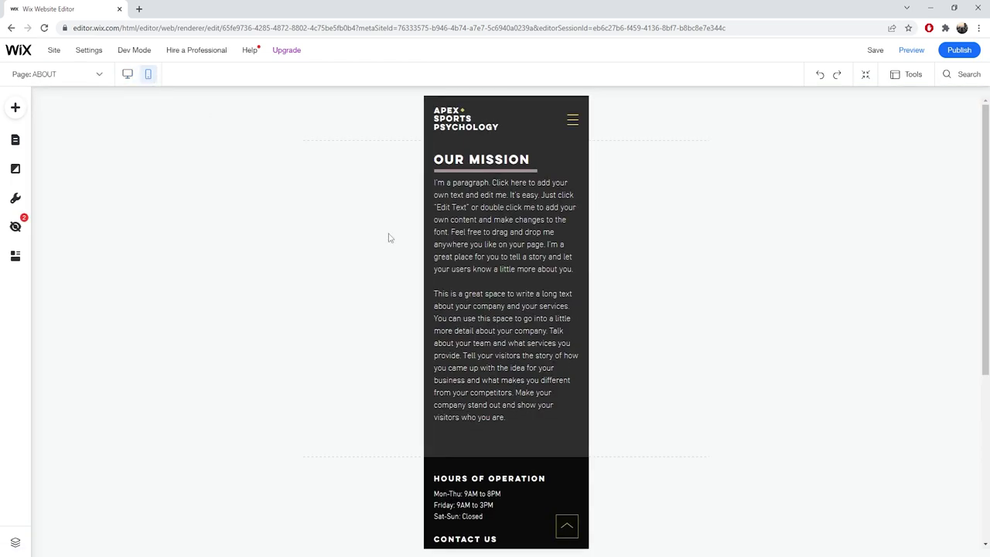
pyautogui.scroll(-3, 504, 291)
pyautogui.scroll(-5, 502, 273)
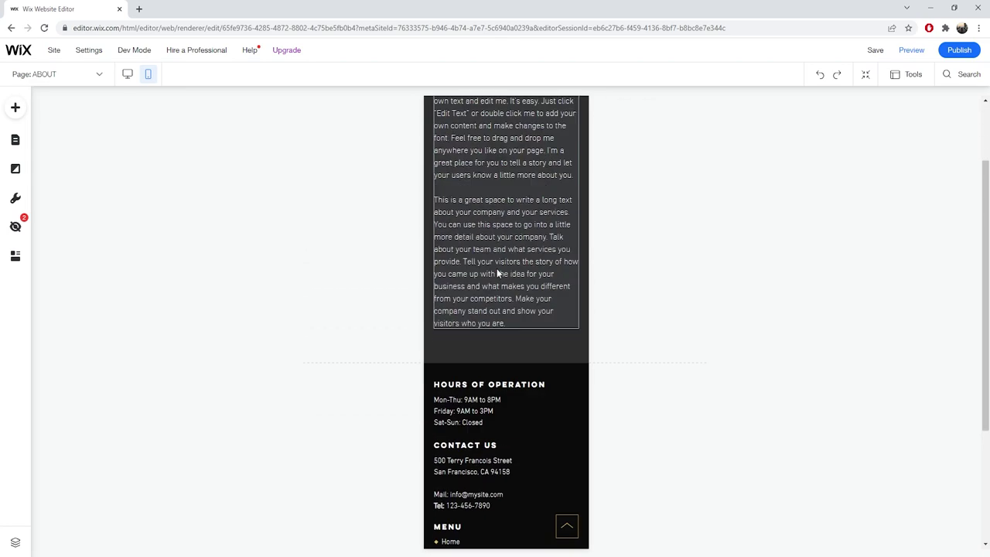
pyautogui.scroll(4, 499, 262)
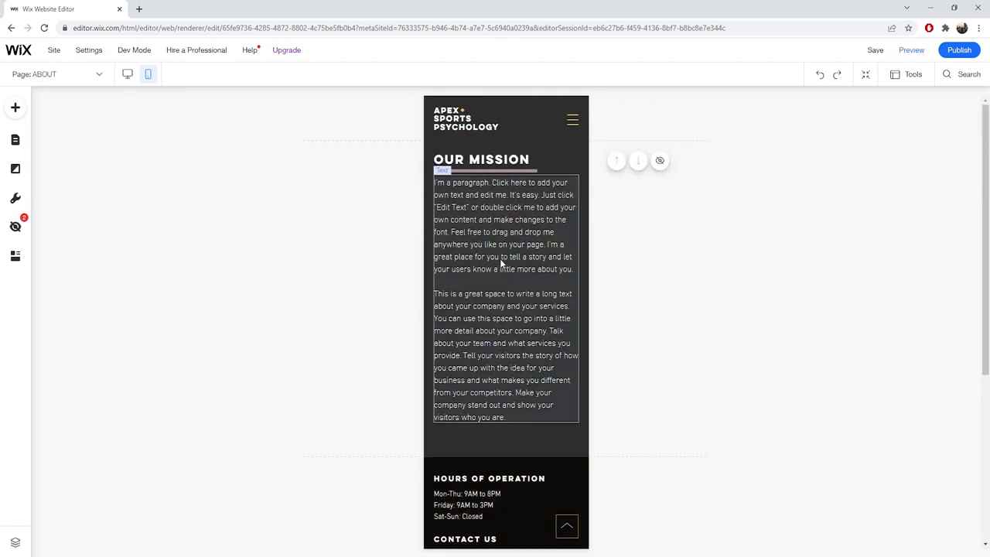
pyautogui.click(127, 74)
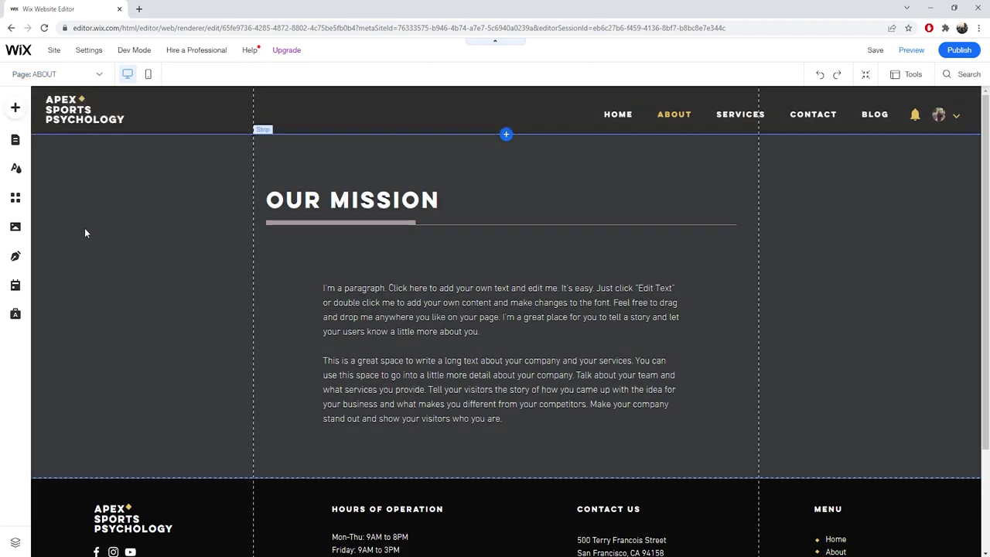
pyautogui.scroll(-2, 153, 177)
pyautogui.scroll(2, 155, 162)
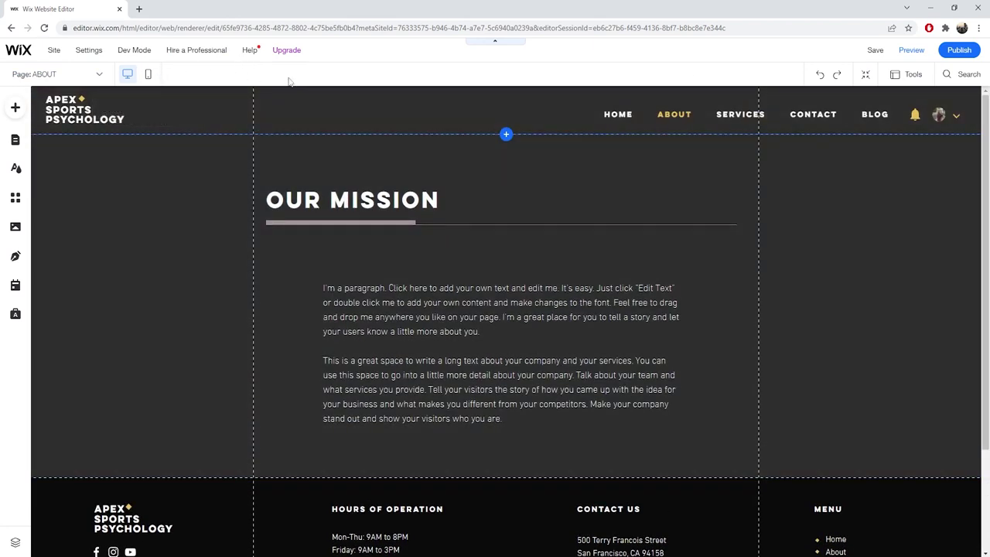
pyautogui.click(958, 49)
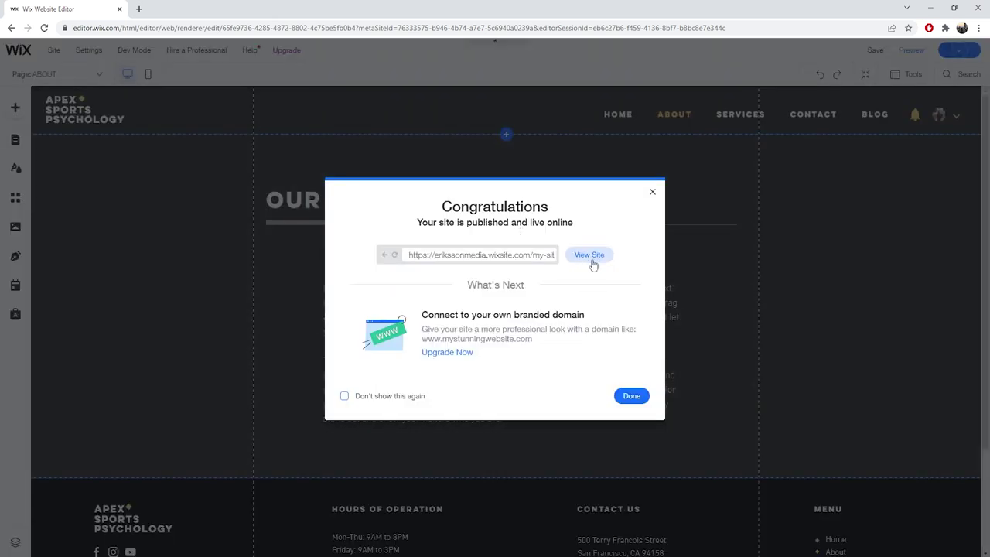
# View the live site in a new tab, inspect its URL, and return to the editor tab.
pyautogui.click(589, 256)
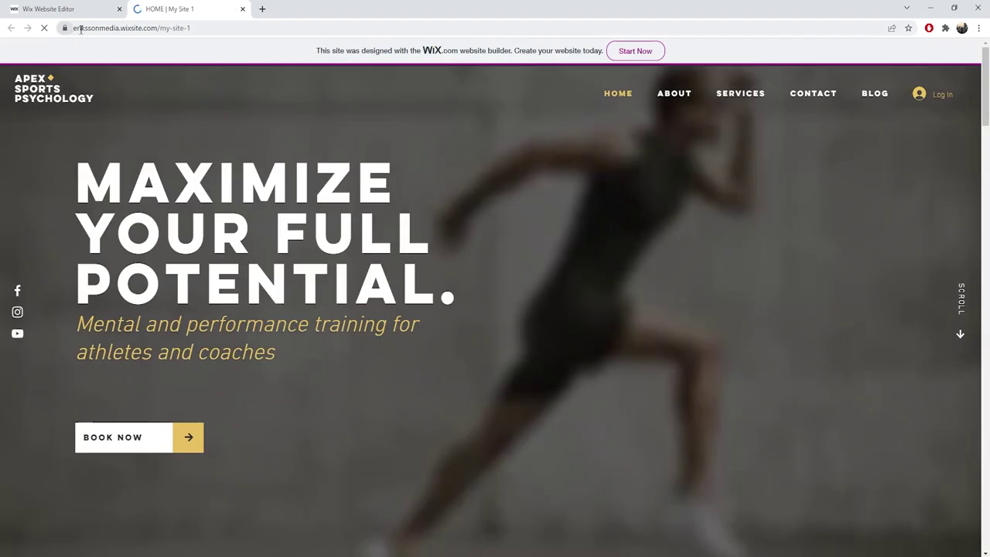
pyautogui.click(120, 29)
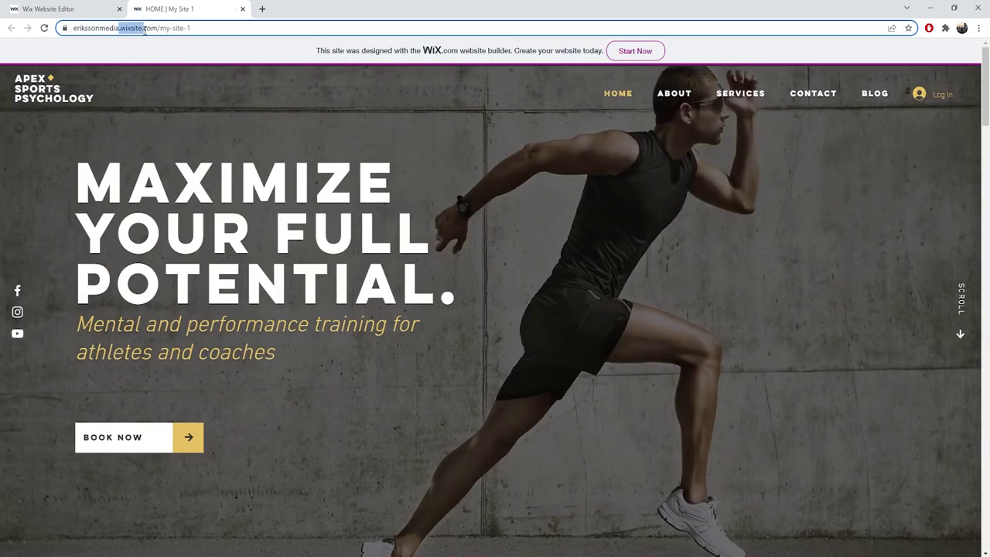
pyautogui.click(182, 28)
pyautogui.moveTo(182, 28); pyautogui.dragTo(74, 29)
pyautogui.press('Right')
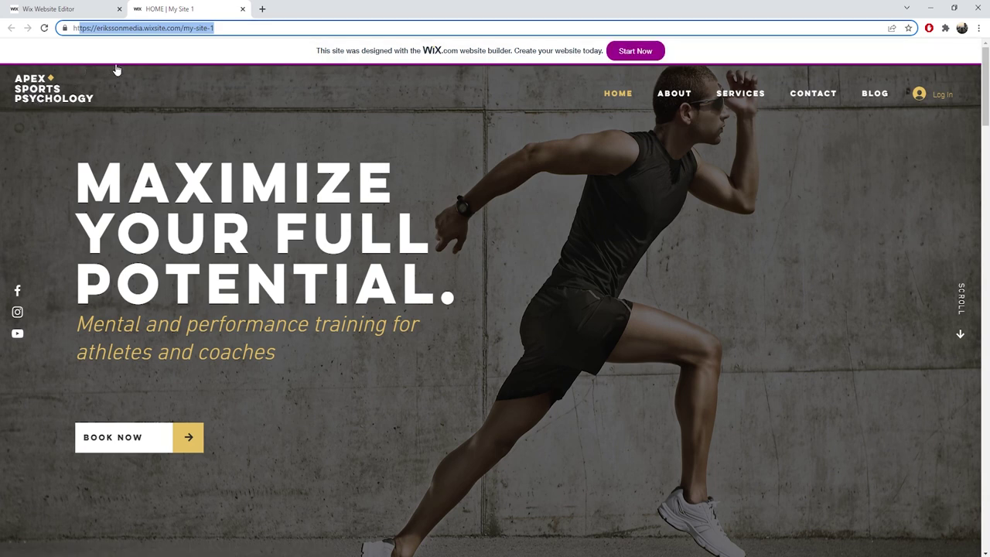
pyautogui.click(108, 9)
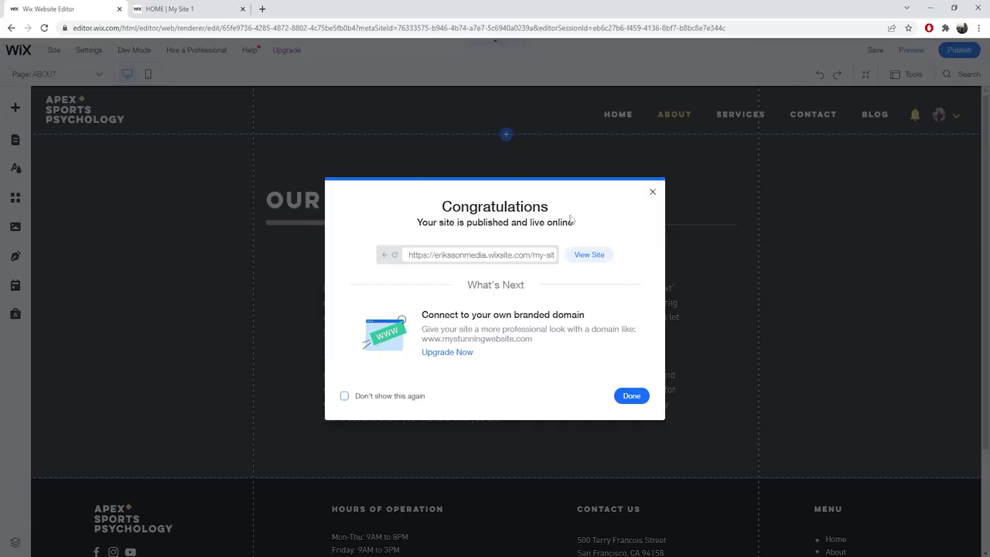
# Close the Congratulations dialog and bring up the Yearly Unlimited upgrade offer.
pyautogui.click(651, 193)
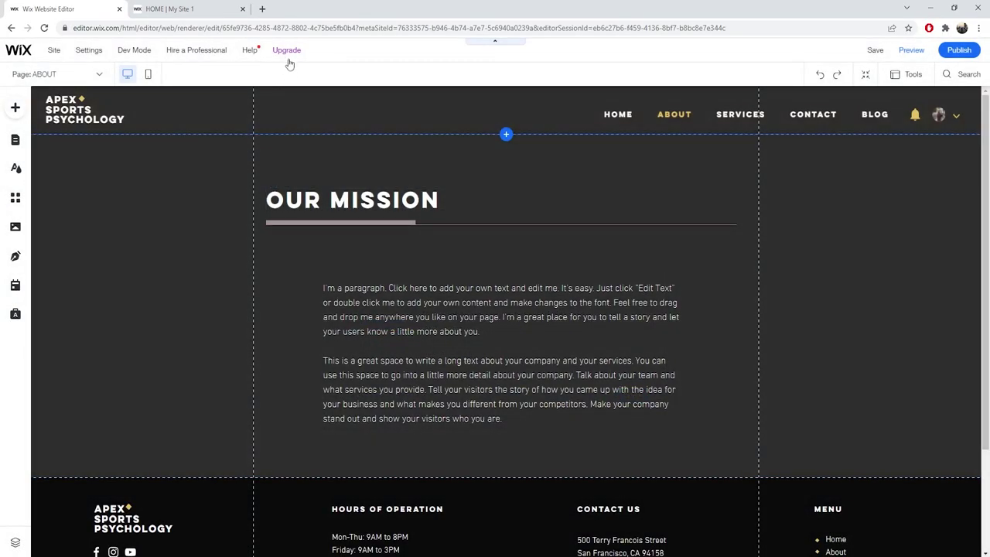
pyautogui.moveTo(288, 59)
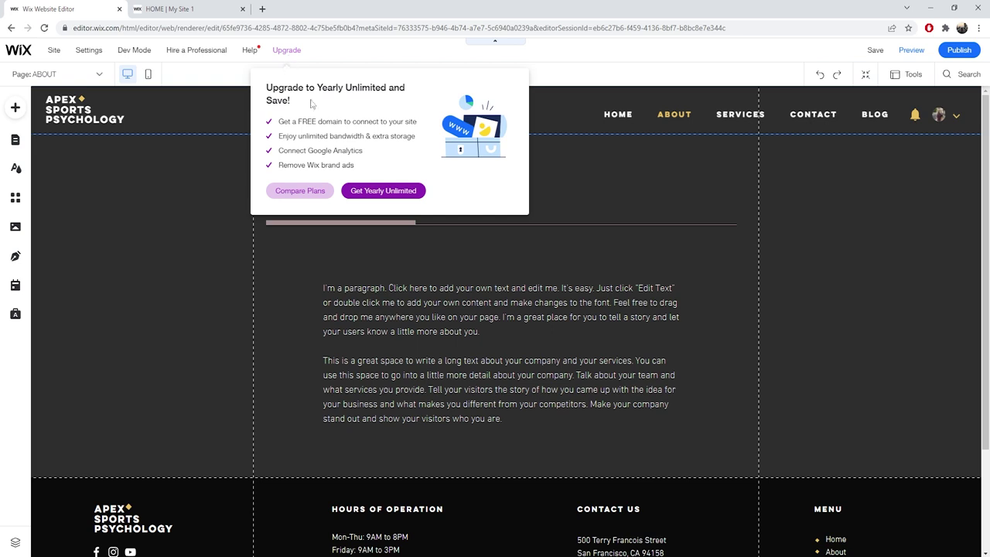
# Open the Website Plans comparison and scroll the VIP, Unlimited, Combo and Connect Domain table.
pyautogui.click(309, 192)
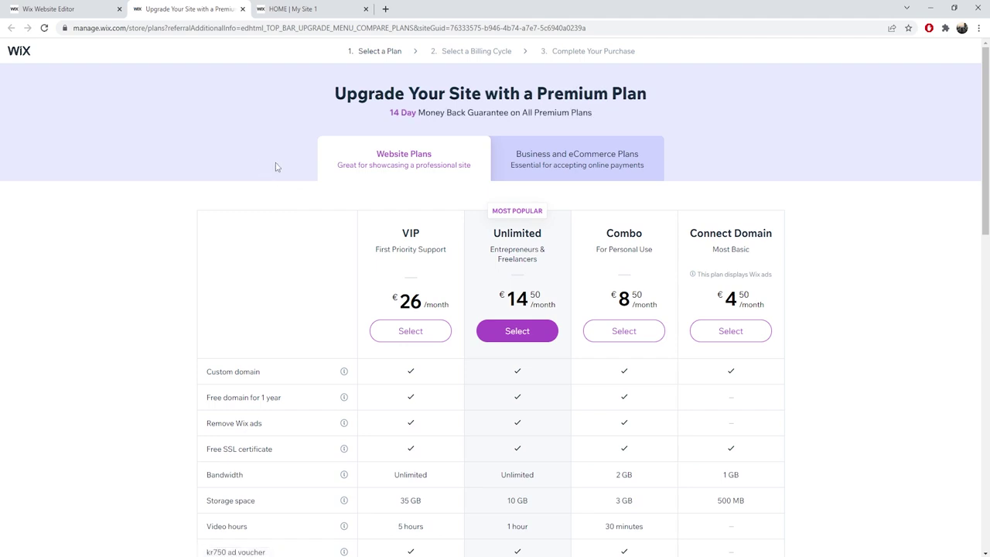
pyautogui.scroll(-1, 394, 169)
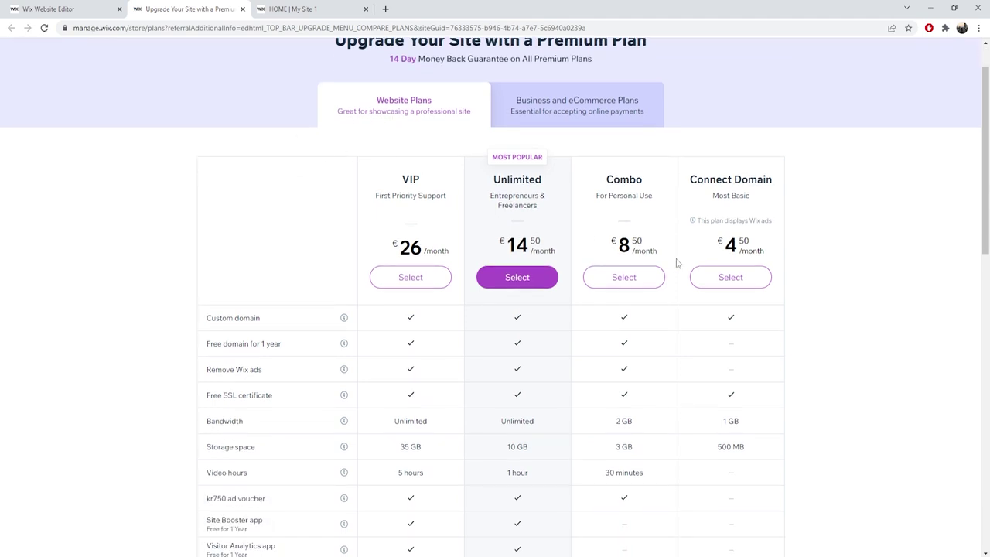
pyautogui.scroll(-1, 727, 231)
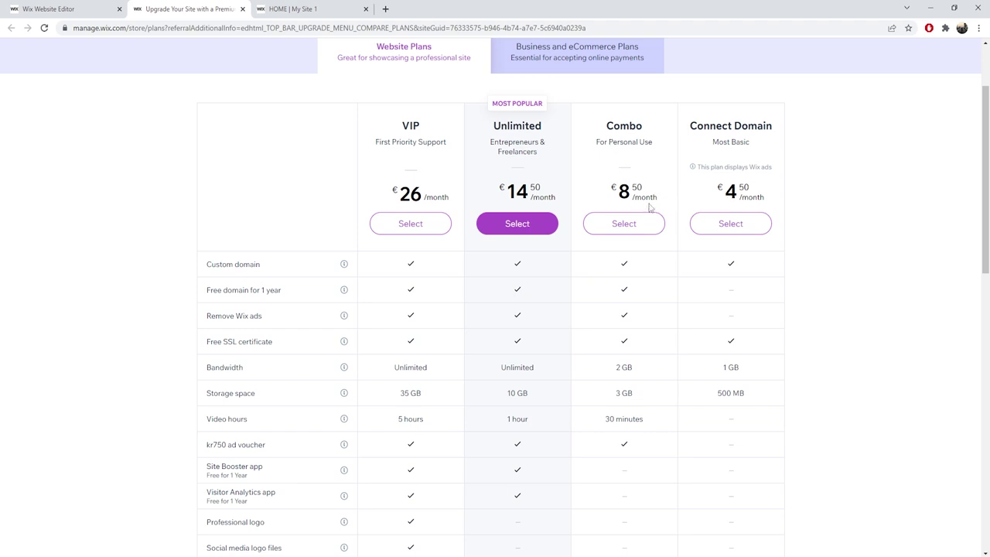
pyautogui.moveTo(607, 123); pyautogui.dragTo(625, 221)
pyautogui.scroll(-3, 623, 225)
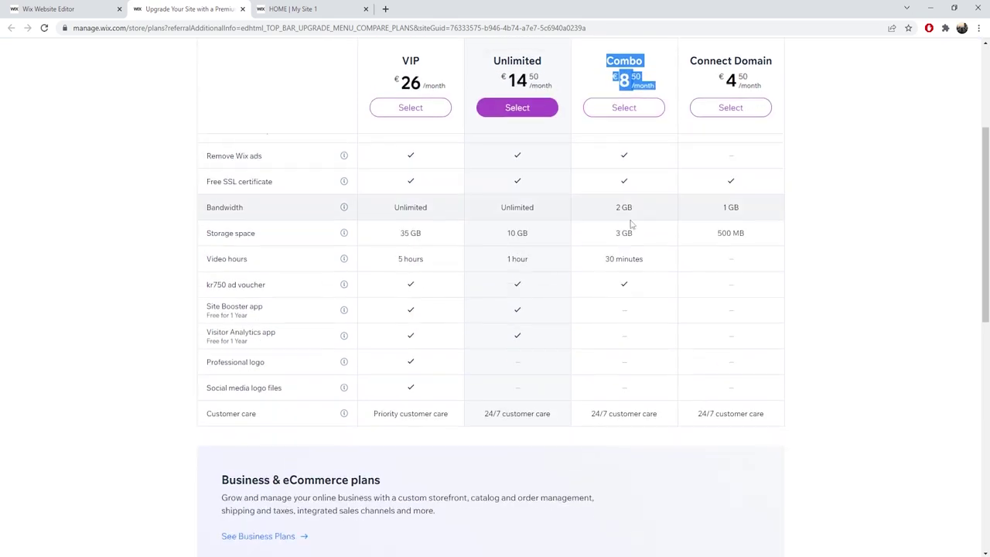
pyautogui.scroll(3, 463, 240)
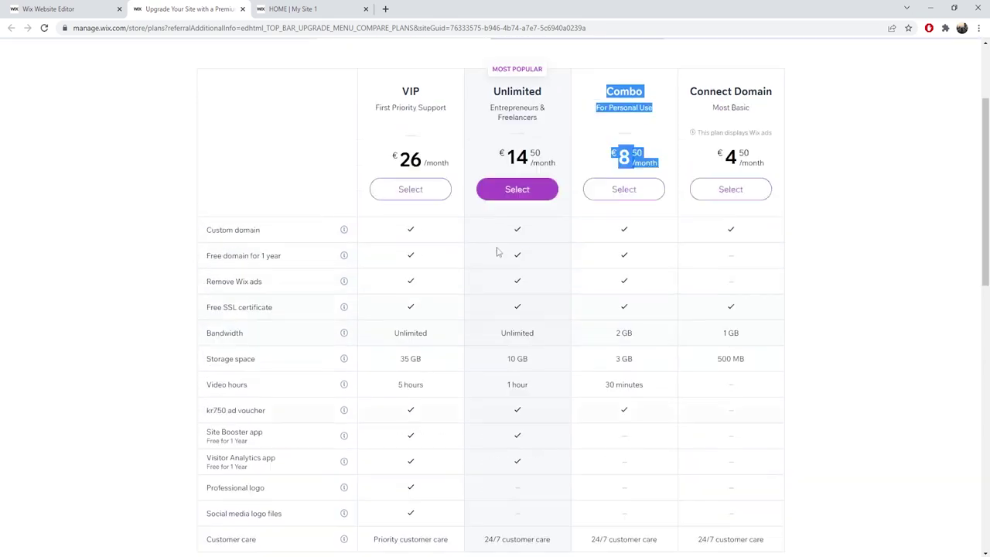
pyautogui.scroll(2, 618, 220)
pyautogui.scroll(-2, 619, 221)
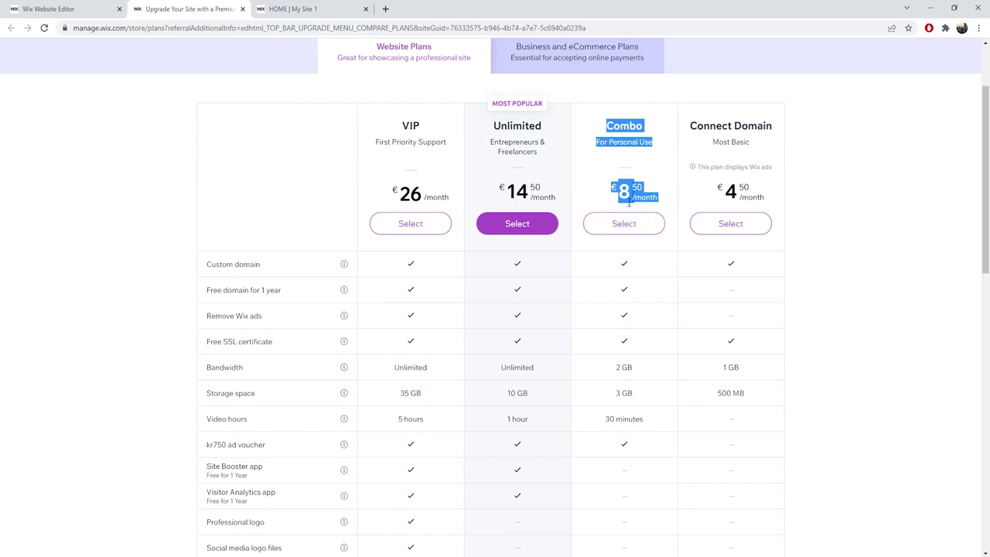
pyautogui.scroll(1, 637, 221)
# Highlight the Combo plan's monthly price text, then clear the selection.
pyautogui.click(635, 243)
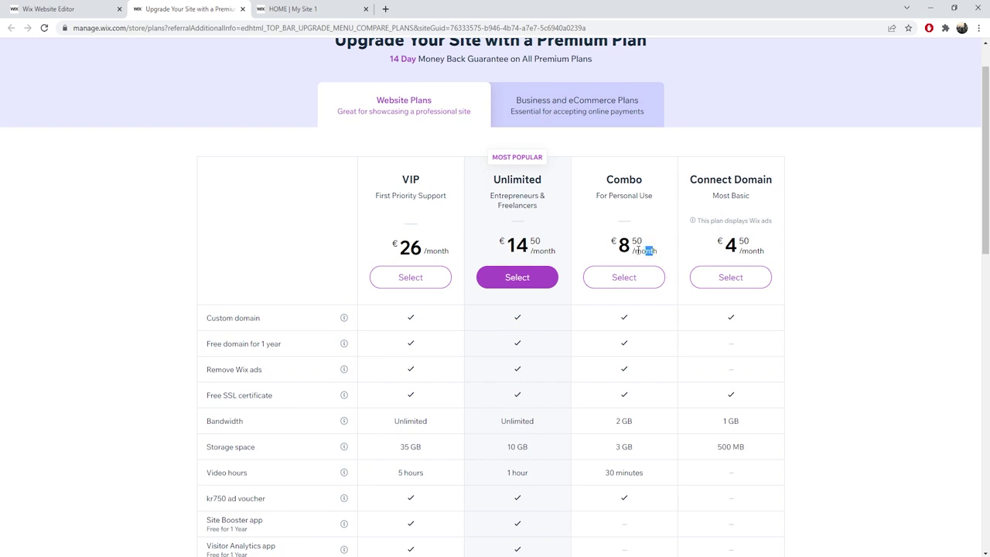
pyautogui.moveTo(646, 246); pyautogui.dragTo(612, 242)
pyautogui.click(630, 240)
pyautogui.scroll(1, 630, 240)
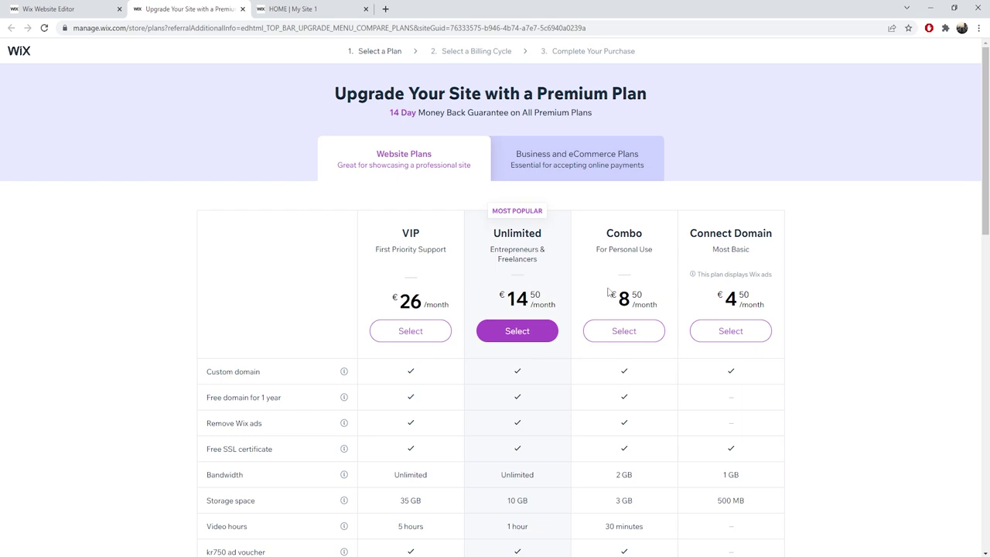
pyautogui.doubleClick(619, 292)
pyautogui.click(640, 295)
# Open the '5 Best Trading Platforms 2022 | StockBrokers.com' result in a new tab.
pyautogui.moveTo(642, 302); pyautogui.dragTo(592, 289)
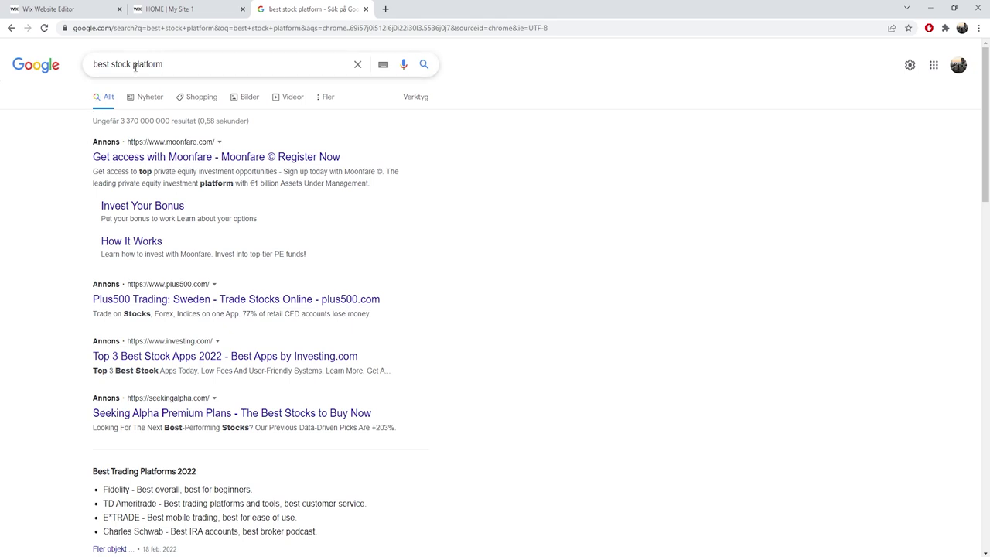
pyautogui.scroll(-4, 61, 178)
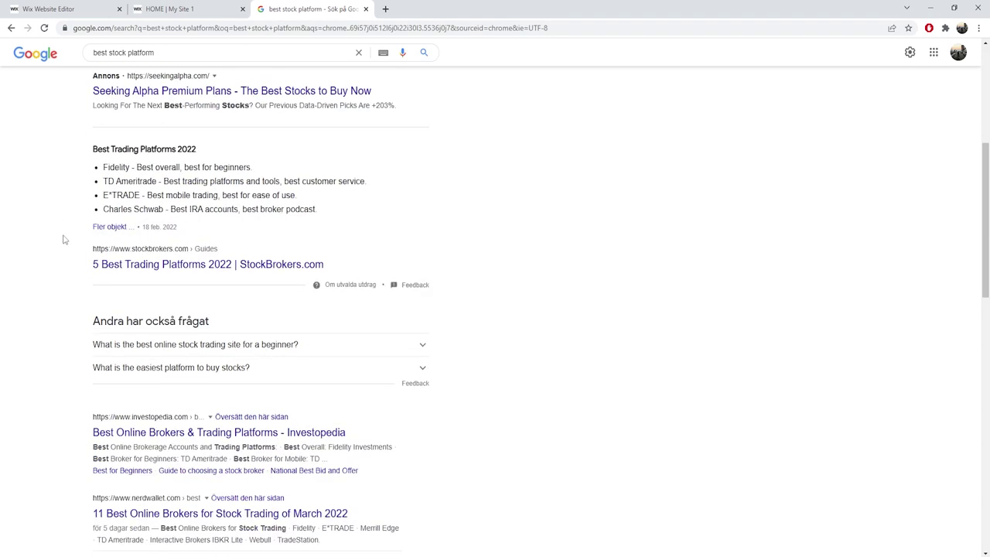
pyautogui.rightClick(134, 265)
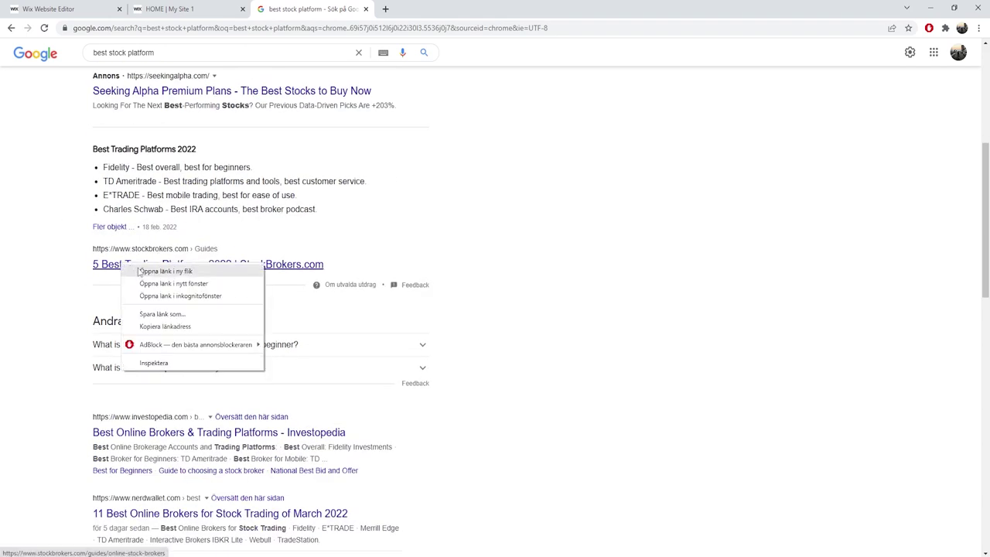
pyautogui.click(135, 273)
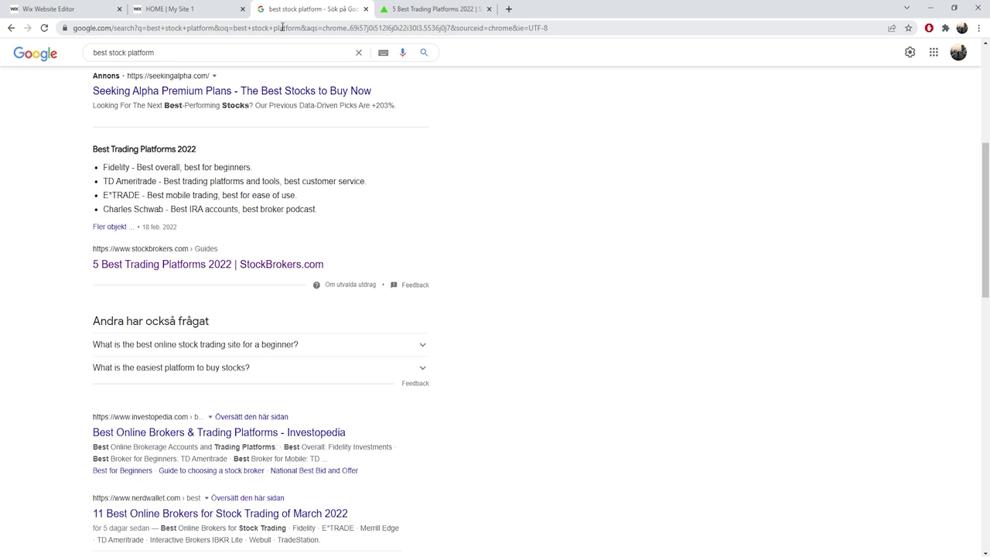
# Switch to the StockBrokers.com Best Trading Platforms 2022 article and scroll through it.
pyautogui.click(412, 6)
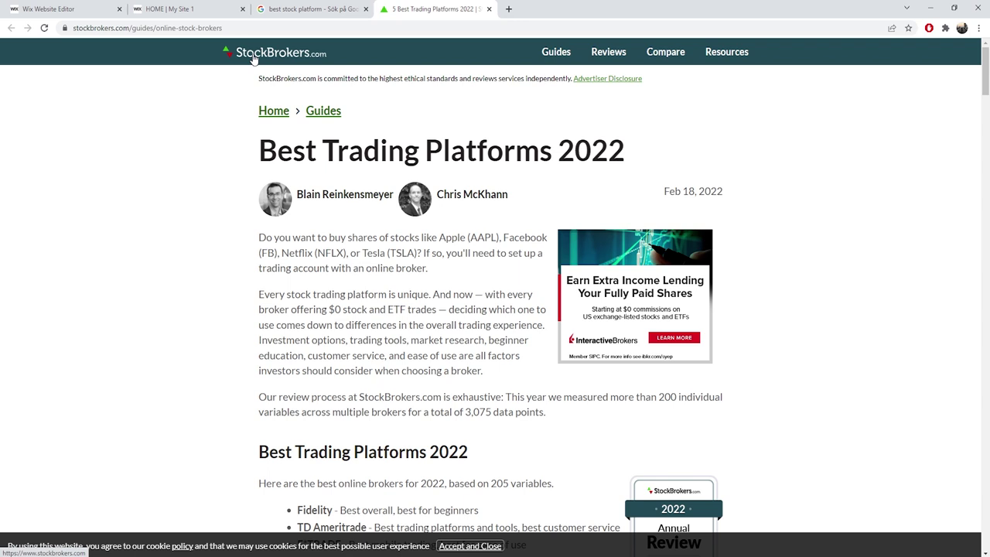
pyautogui.scroll(-1, 260, 156)
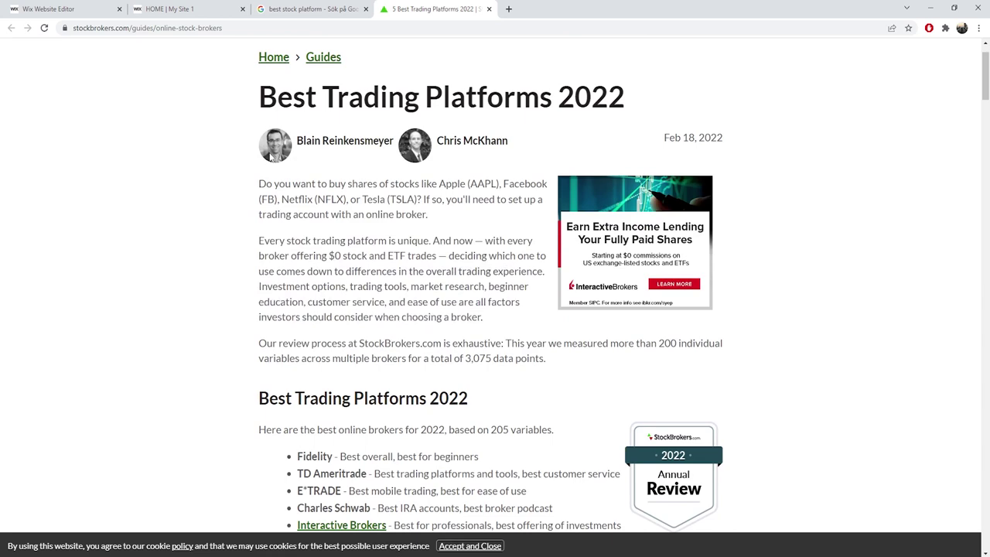
pyautogui.scroll(-2, 261, 162)
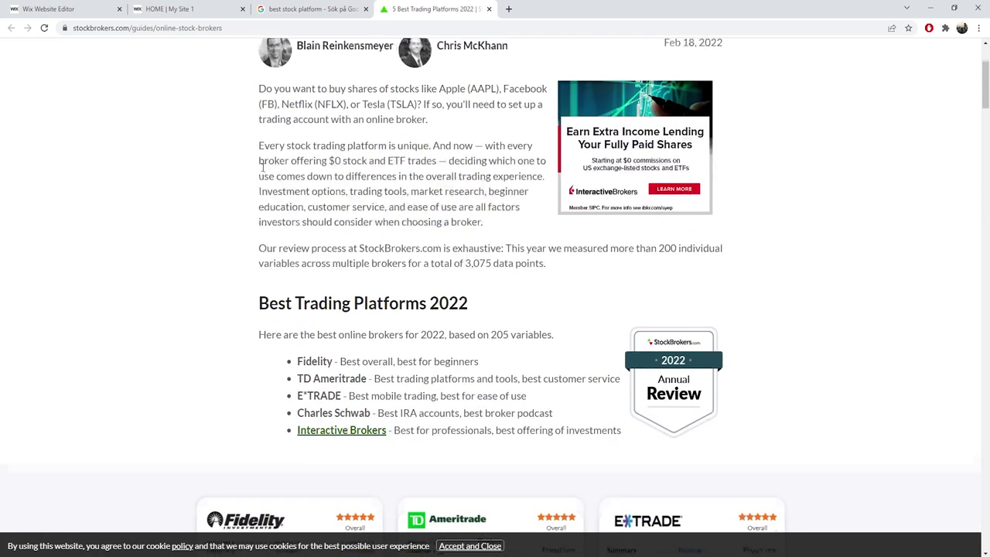
pyautogui.scroll(2, 258, 191)
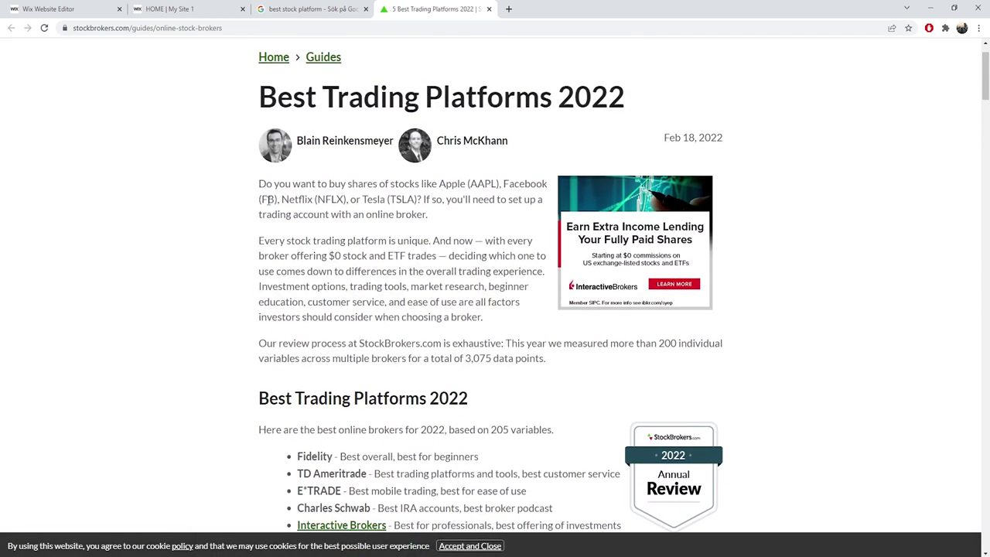
pyautogui.scroll(-3, 252, 194)
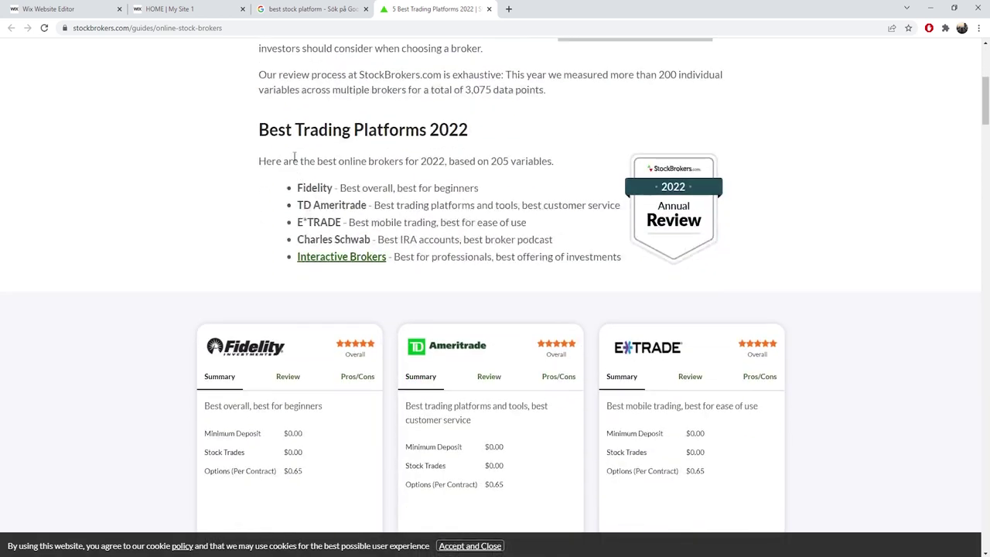
pyautogui.moveTo(280, 136); pyautogui.dragTo(394, 242)
pyautogui.click(372, 235)
pyautogui.scroll(-1, 319, 178)
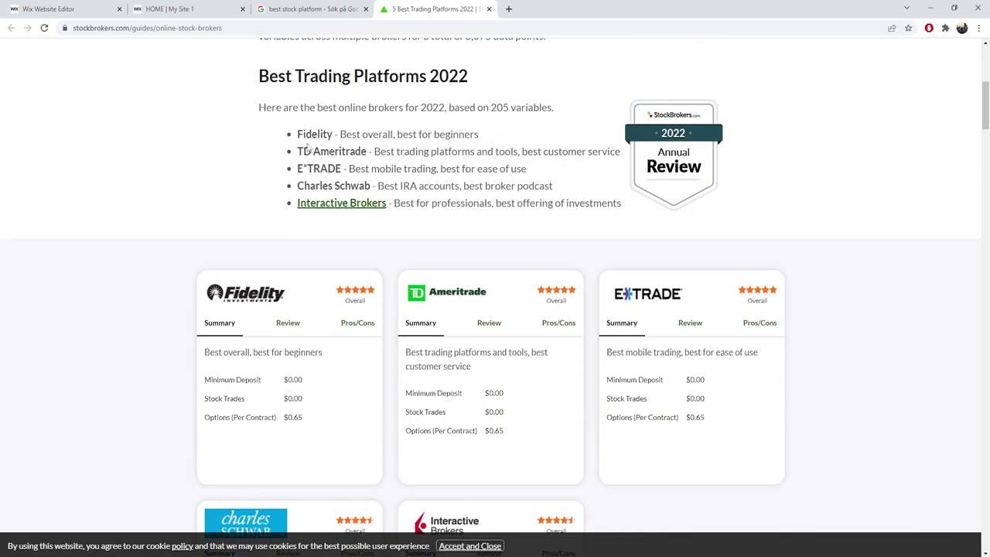
pyautogui.scroll(-3, 316, 179)
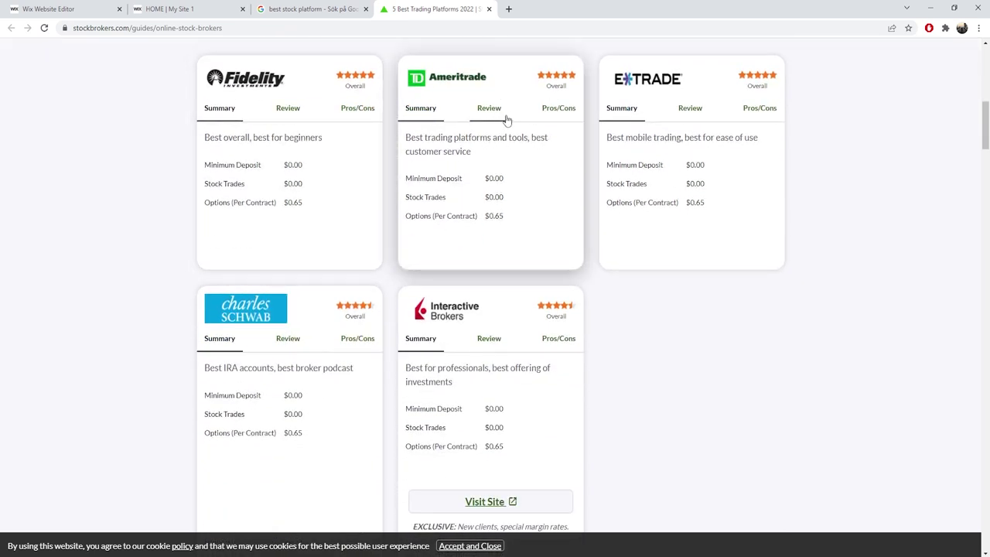
# View the TD Ameritrade card's Review and Pros/Cons tabs, then return to Review.
pyautogui.click(490, 112)
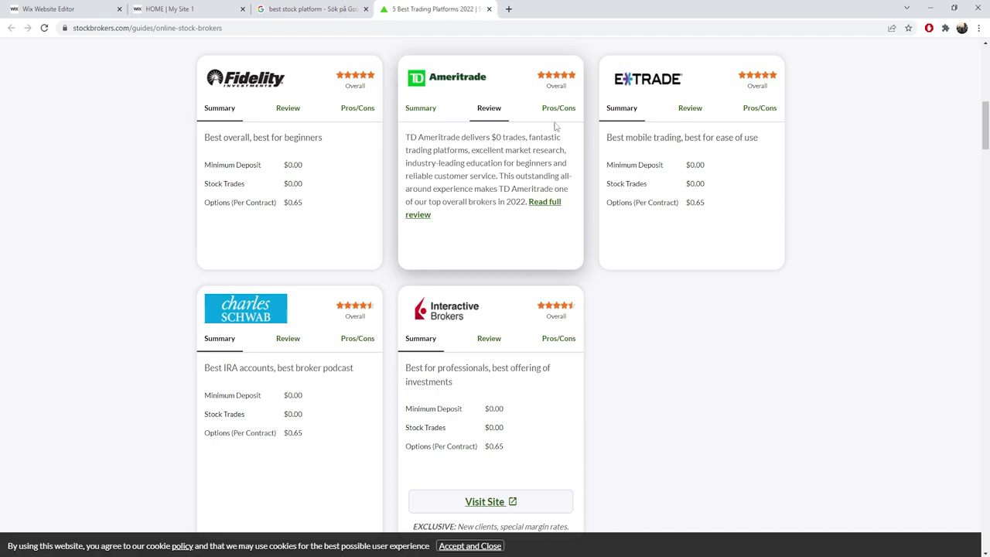
pyautogui.click(556, 116)
pyautogui.click(488, 112)
pyautogui.scroll(-10, 381, 244)
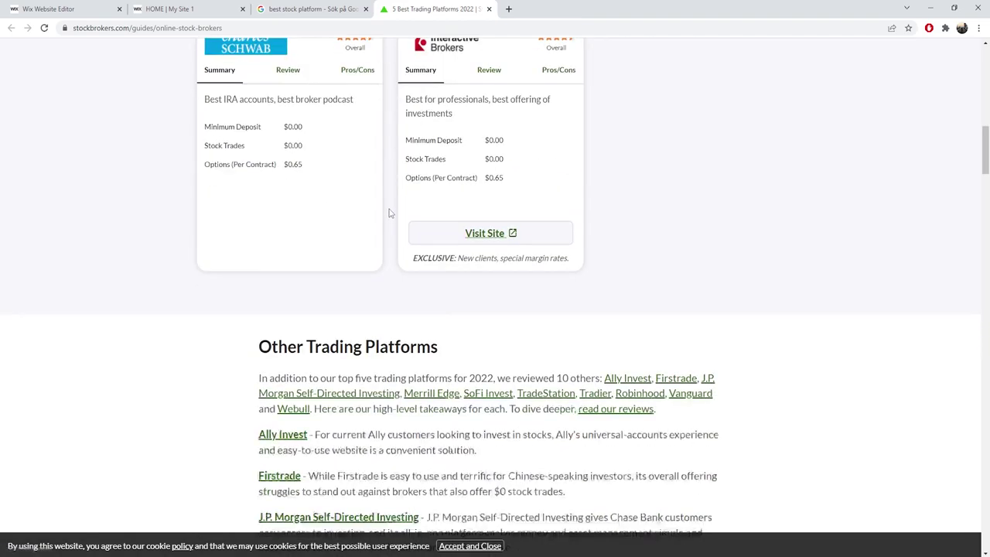
pyautogui.scroll(-5, 379, 245)
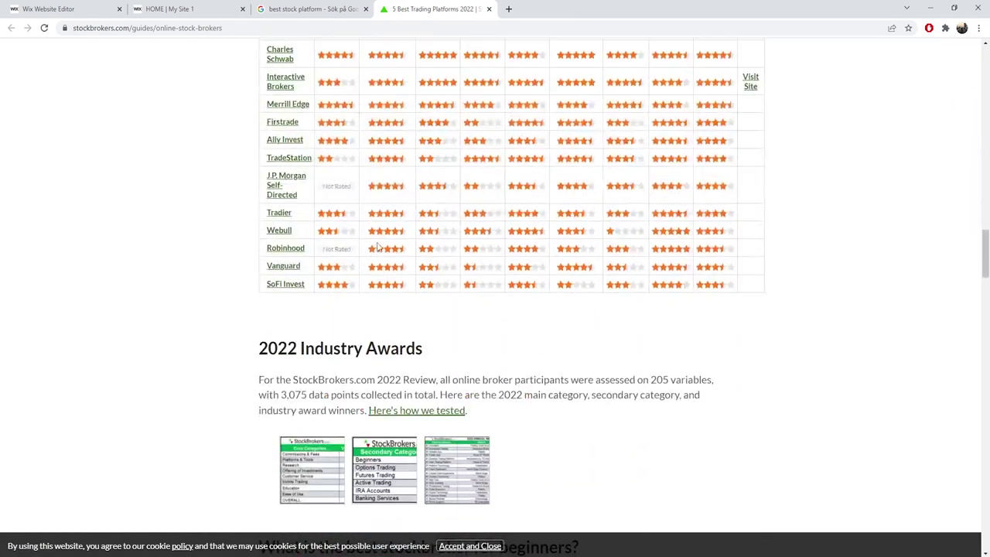
pyautogui.scroll(7, 380, 242)
pyautogui.scroll(5, 384, 238)
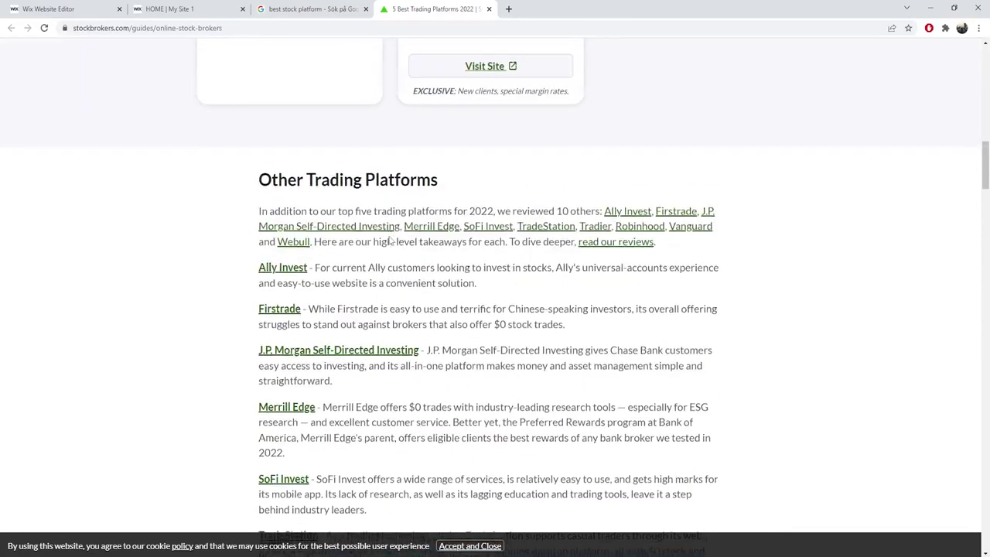
pyautogui.scroll(-10, 353, 239)
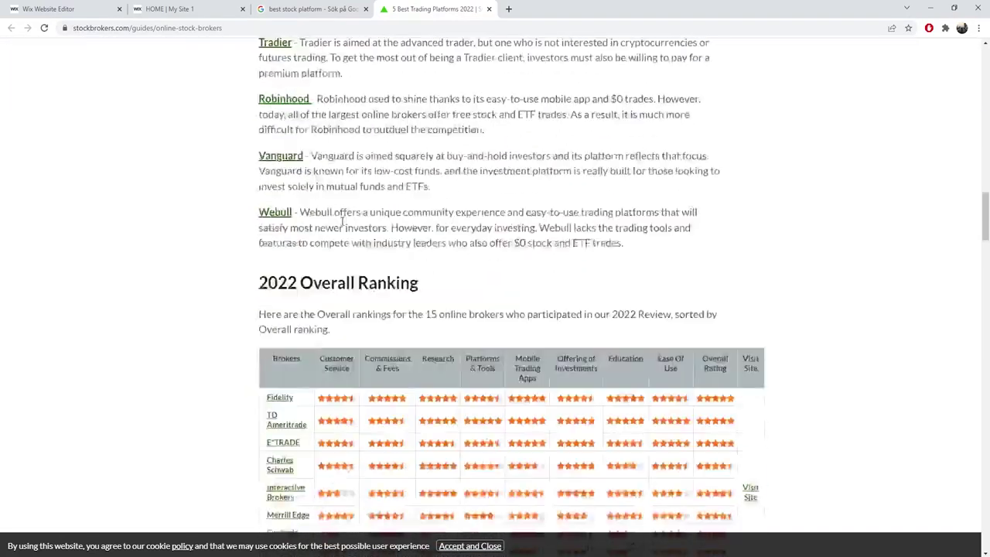
pyautogui.scroll(-2, 354, 239)
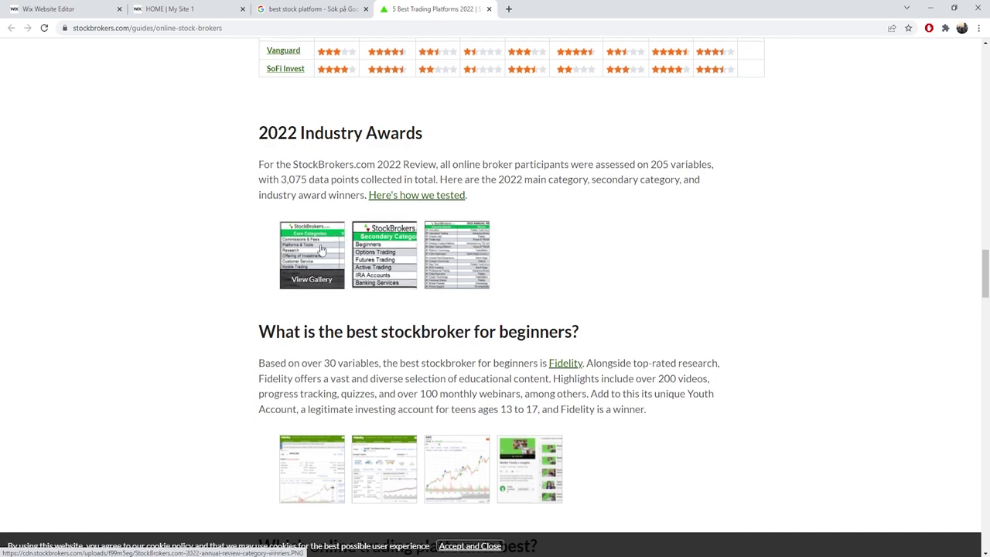
# Scroll to the article's end and return to the Google search results tab.
pyautogui.scroll(-2, 314, 254)
pyautogui.scroll(-10, 314, 253)
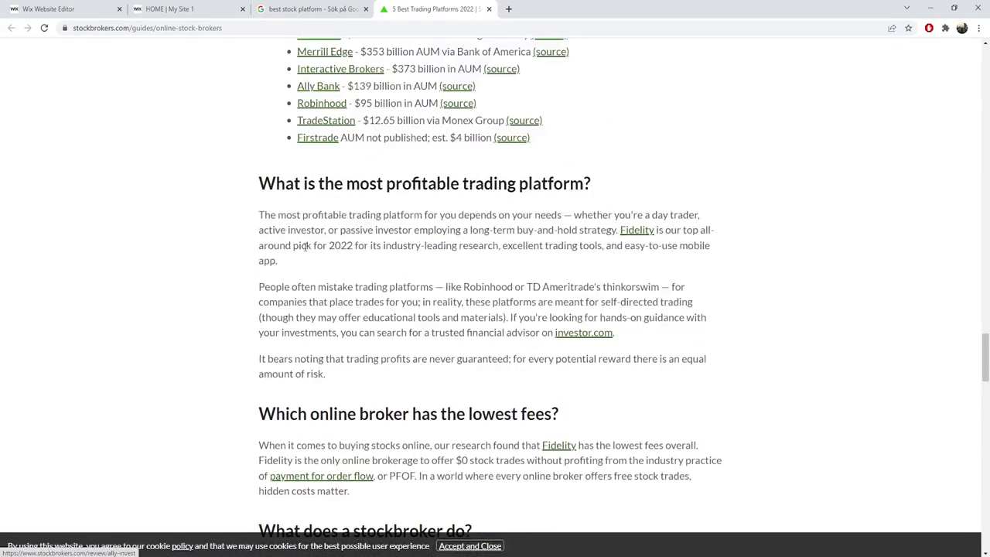
pyautogui.scroll(-3, 306, 248)
pyautogui.scroll(-7, 305, 247)
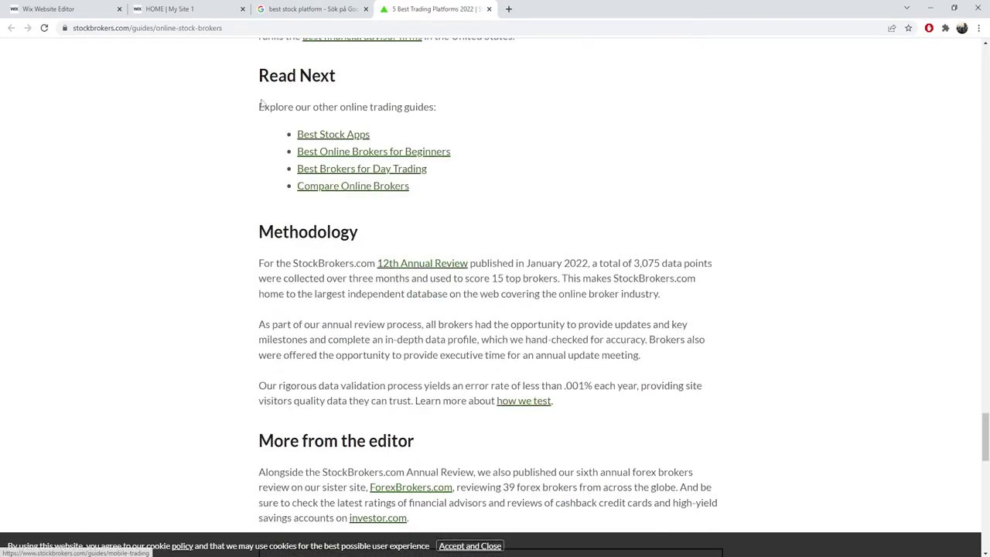
pyautogui.click(323, 9)
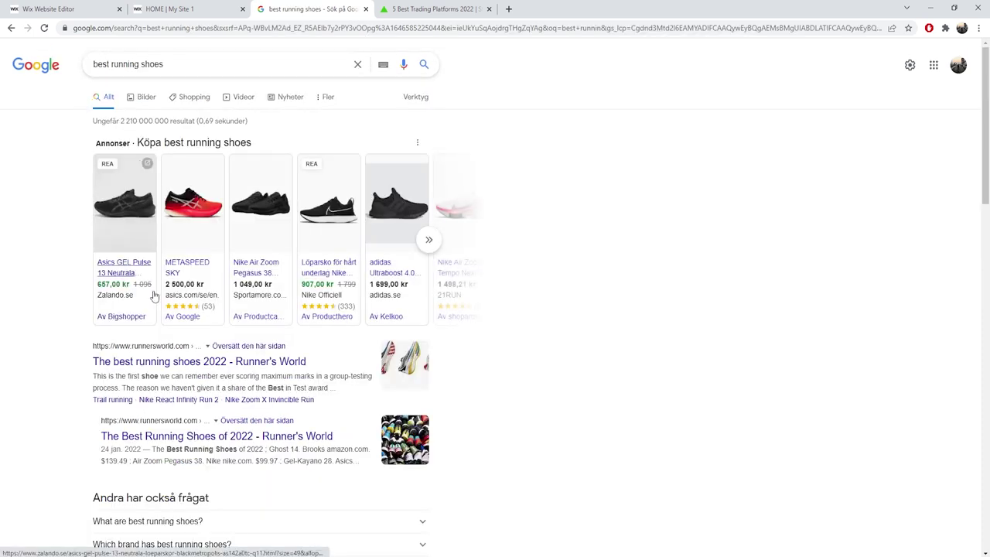
# Open the Runner's World best running shoes result in a new tab and switch to it.
pyautogui.rightClick(161, 367)
pyautogui.click(198, 375)
pyautogui.hotkey('ctrl', 'Tab')
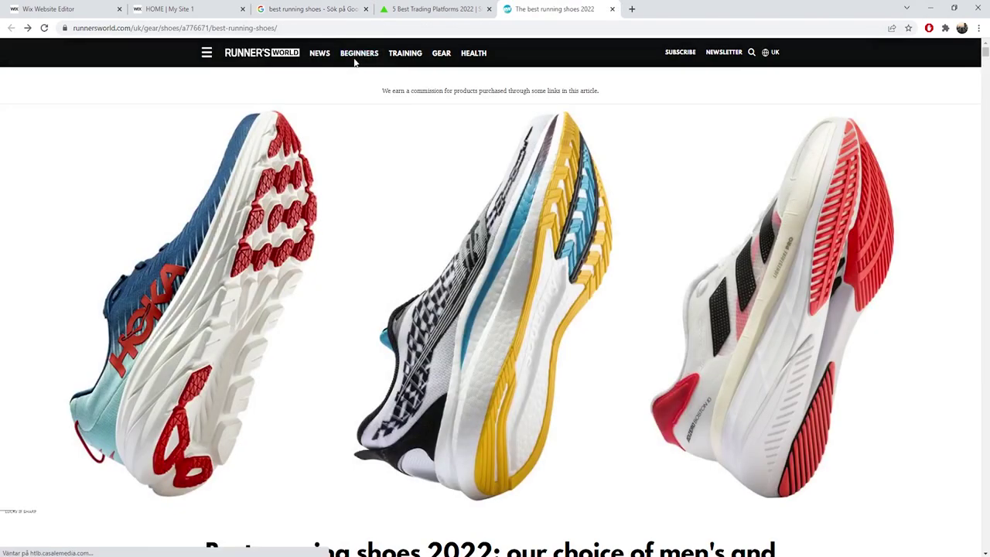
# Visit Running for beginners and the 'Is it ok to run twice in one day?' article, then go back twice.
pyautogui.click(356, 55)
pyautogui.scroll(-5, 301, 158)
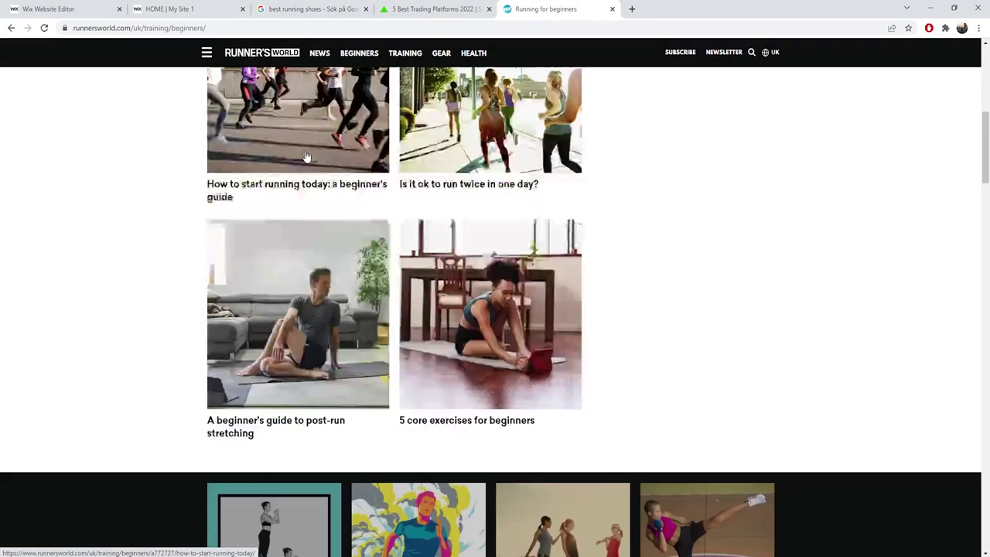
pyautogui.scroll(2, 325, 159)
pyautogui.scroll(-4, 342, 161)
pyautogui.scroll(4, 345, 170)
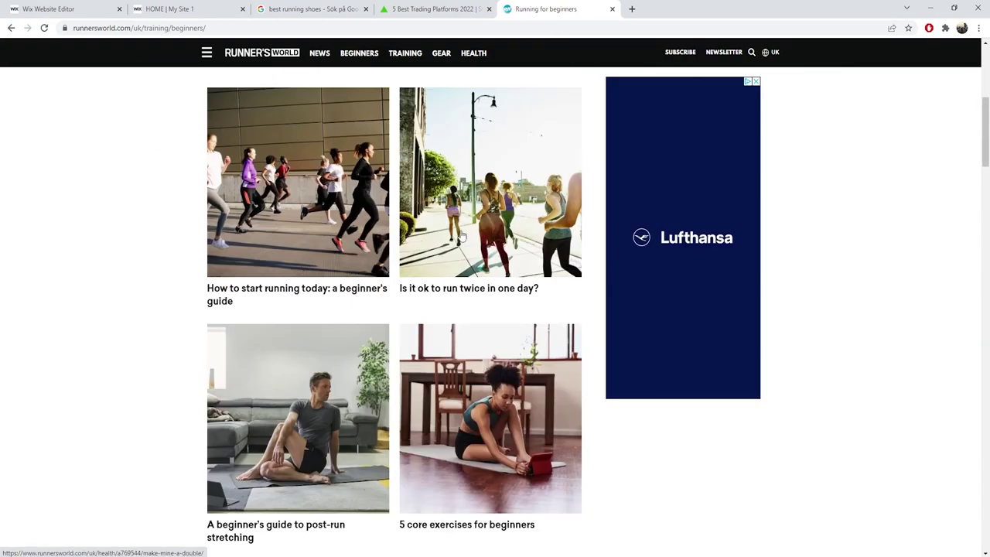
pyautogui.click(432, 219)
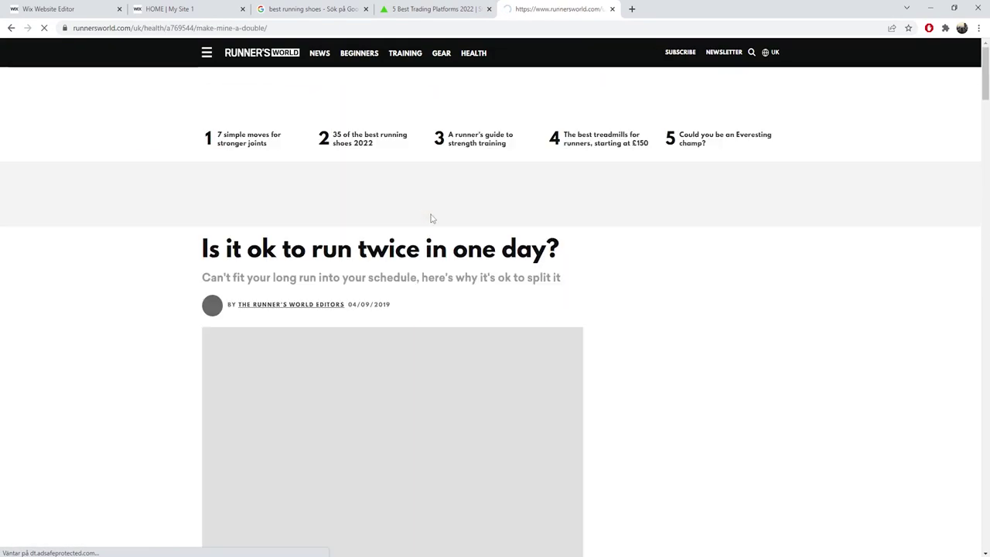
pyautogui.hotkey('alt', 'Left')
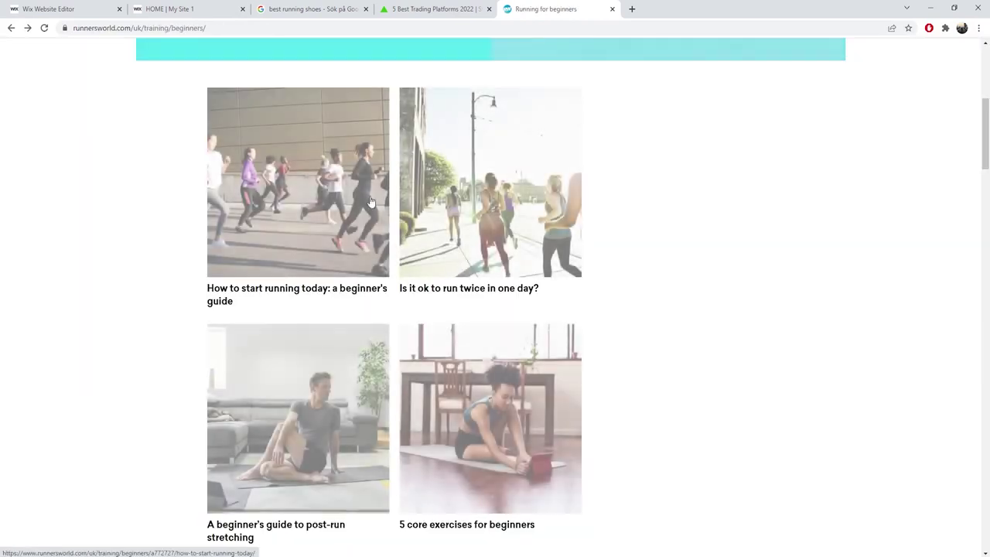
pyautogui.hotkey('alt', 'Left')
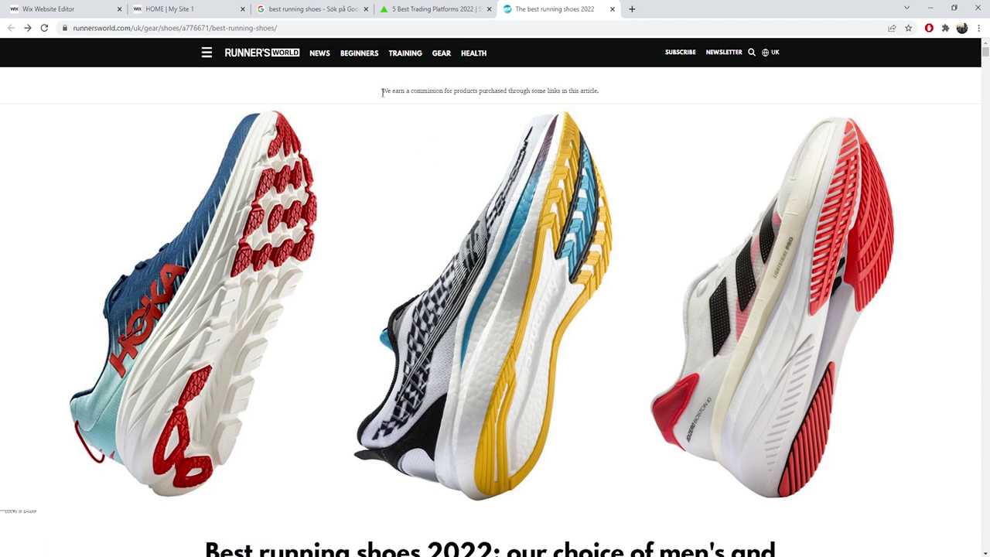
# Scroll the best running shoes 2022 article down to the Saucony Endorphin Speed 2 review.
pyautogui.moveTo(378, 96); pyautogui.dragTo(597, 89)
pyautogui.click(496, 142)
pyautogui.scroll(-4, 325, 298)
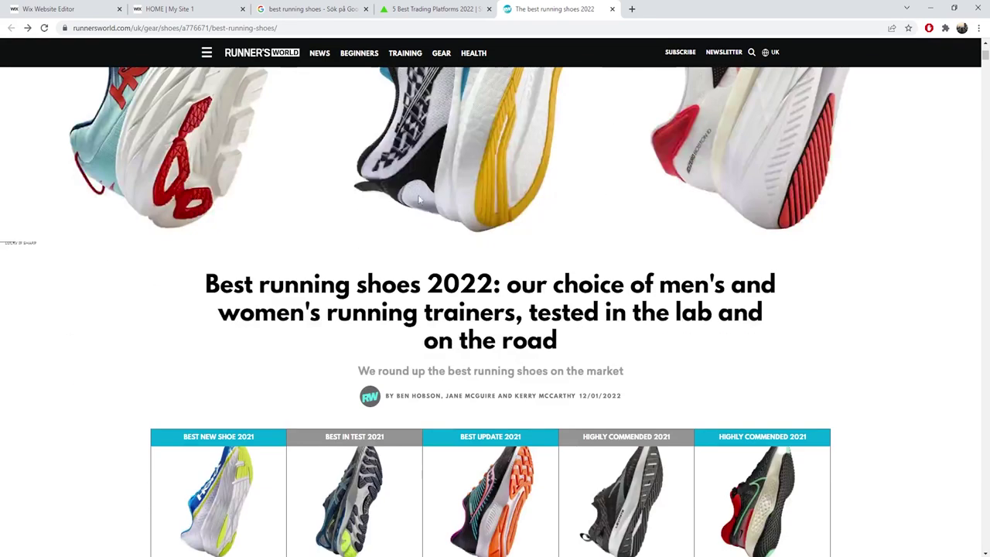
pyautogui.scroll(-6, 234, 302)
pyautogui.scroll(3, 237, 255)
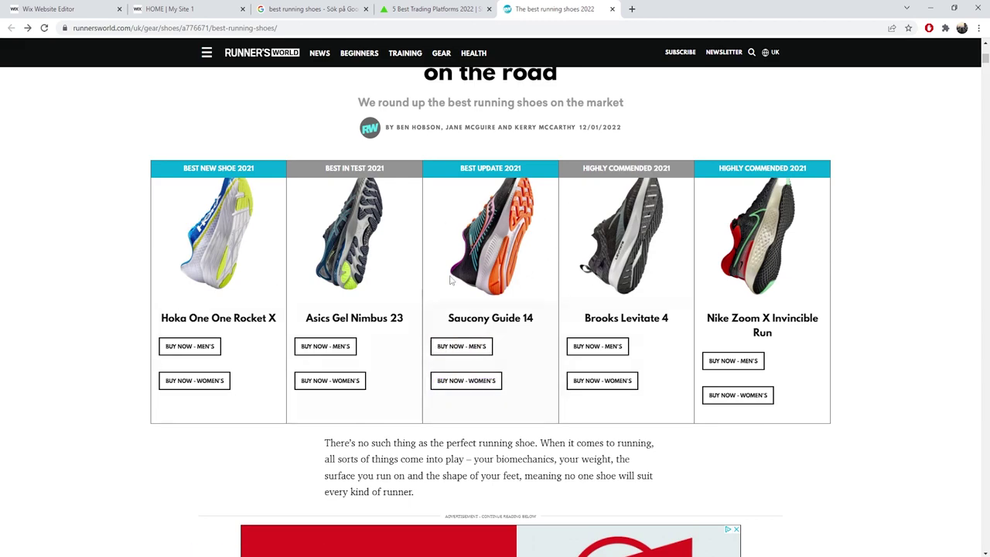
pyautogui.scroll(-3, 420, 339)
pyautogui.scroll(-12, 420, 338)
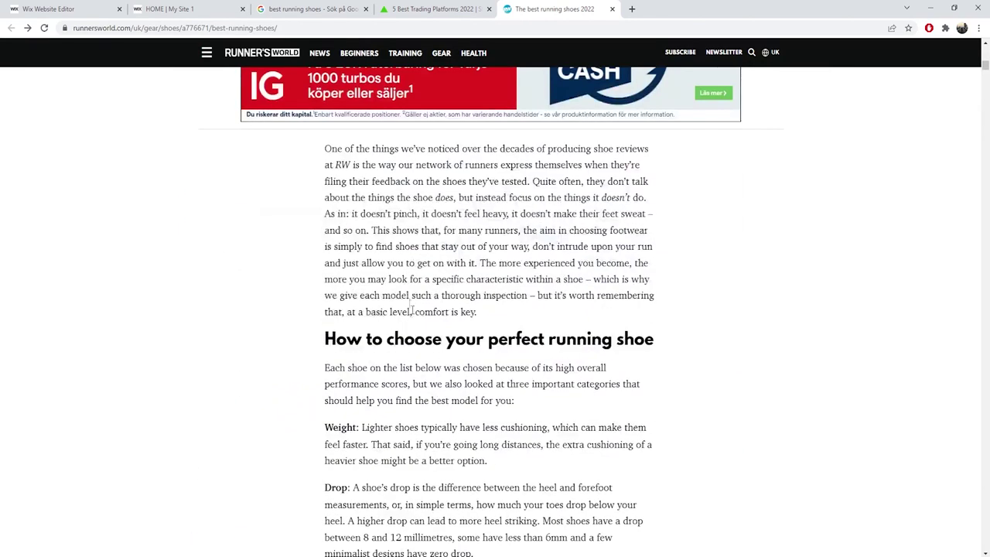
pyautogui.scroll(-15, 416, 286)
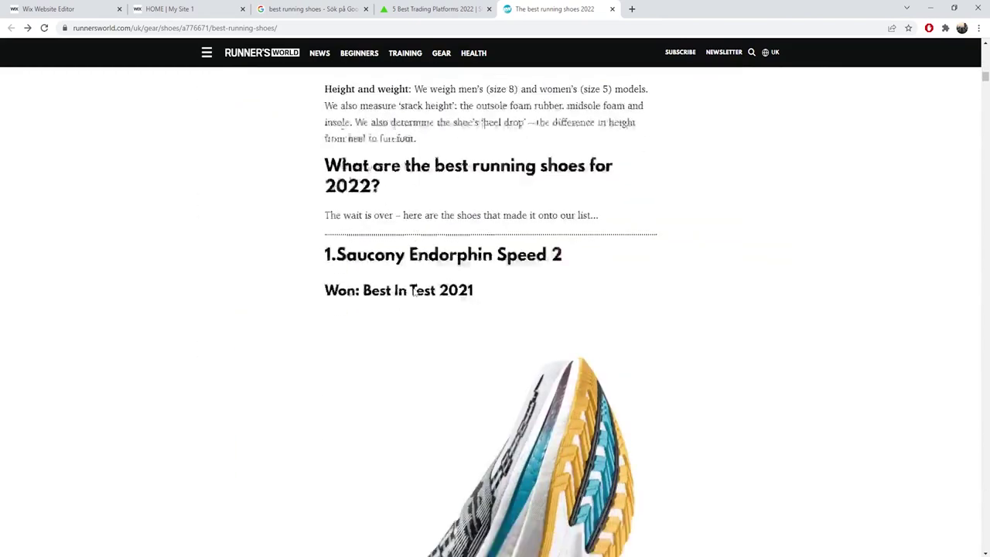
pyautogui.scroll(4, 416, 287)
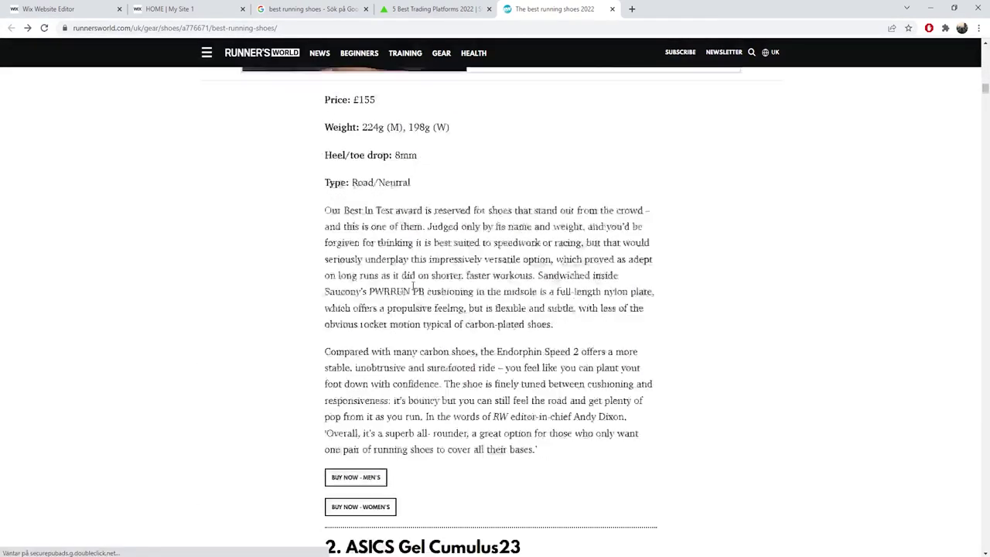
pyautogui.moveTo(453, 339); pyautogui.dragTo(325, 258)
pyautogui.scroll(-5, 365, 281)
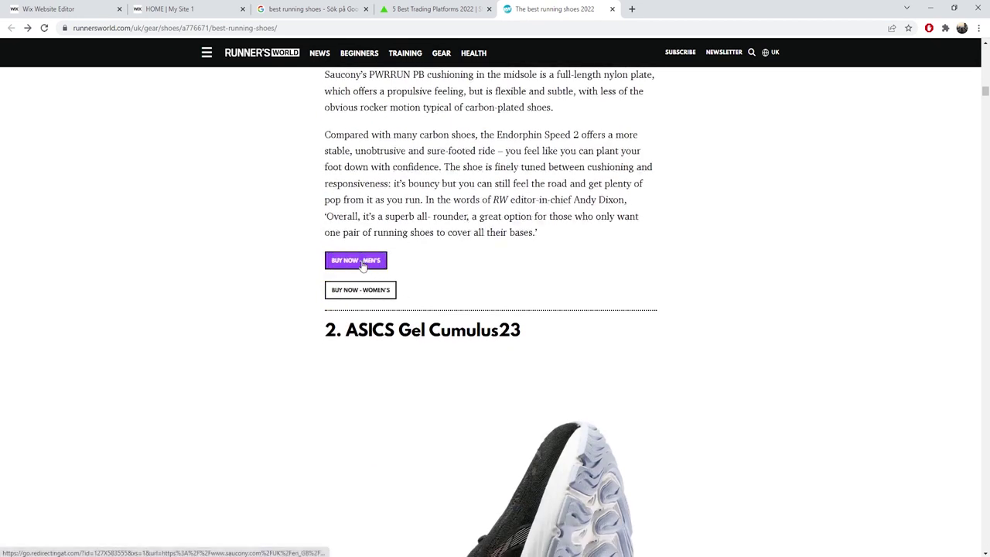
# Open the Saucony Men's Endorphin Speed 2 page (£155.00) and accept cookies.
pyautogui.click(361, 264)
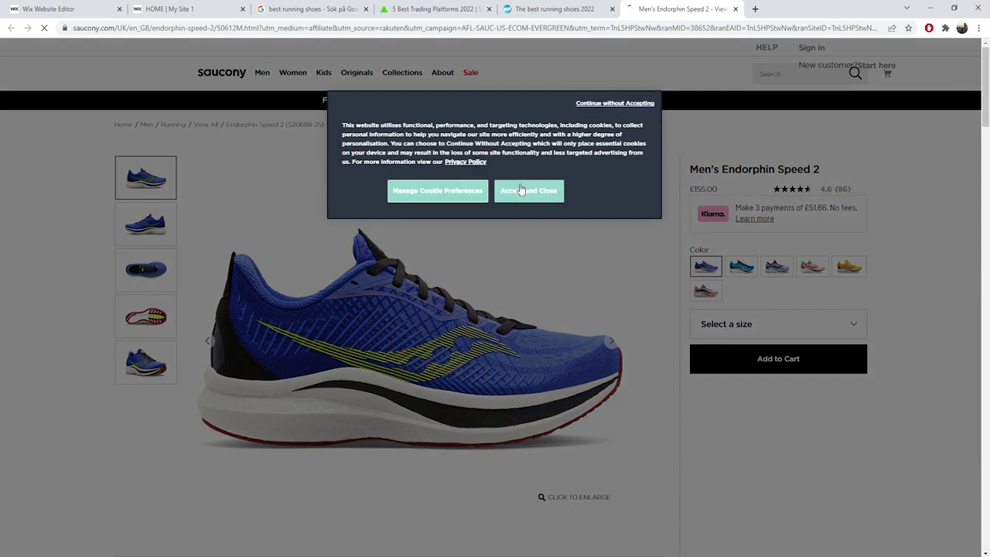
pyautogui.click(520, 189)
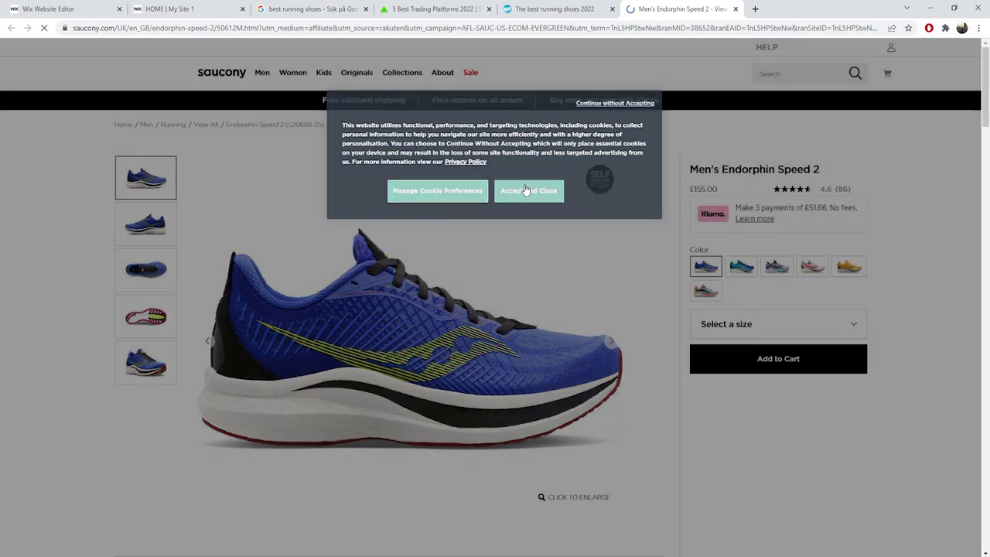